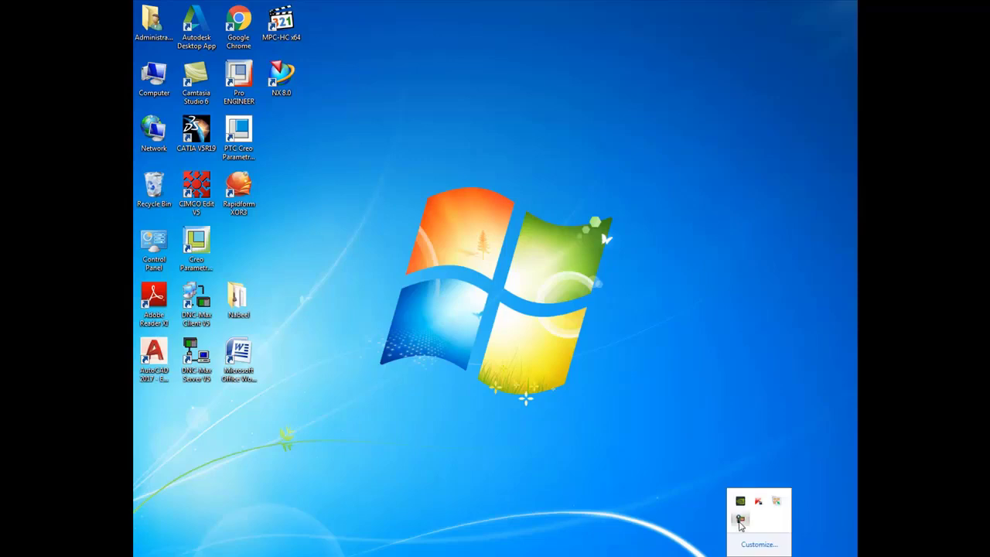
Set the working directory to Desktop > Nabeel > Creo Assembly Part.
click(742, 522)
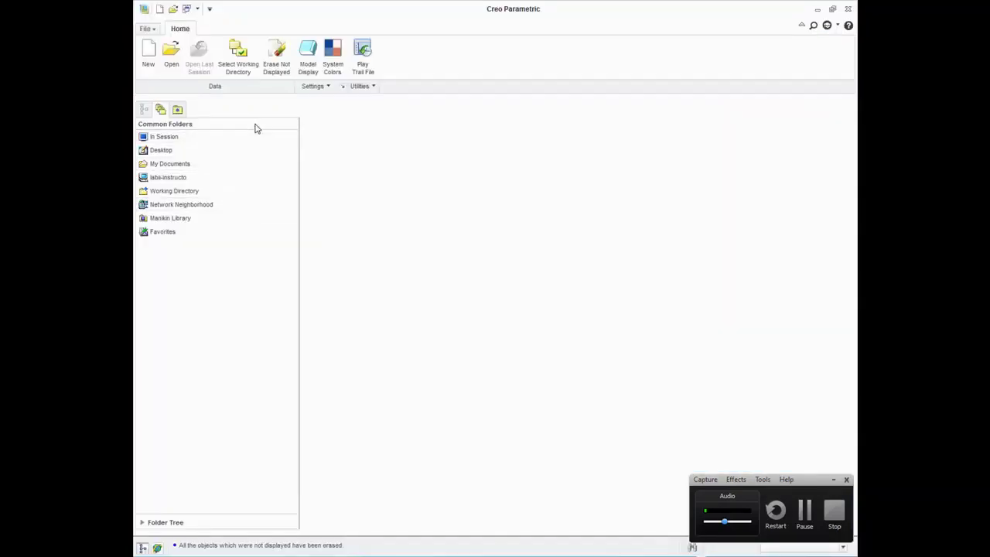
click(238, 60)
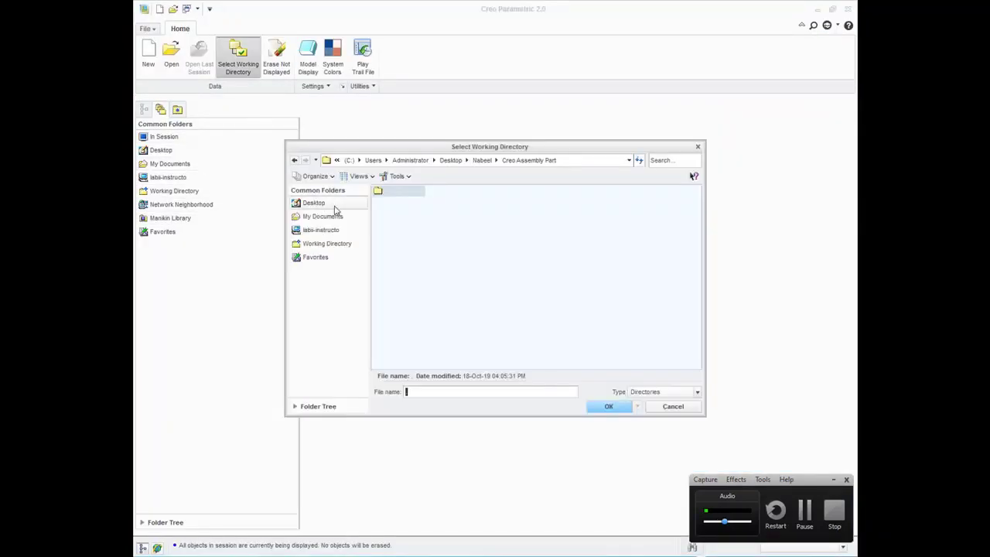
click(323, 203)
double_click(386, 203)
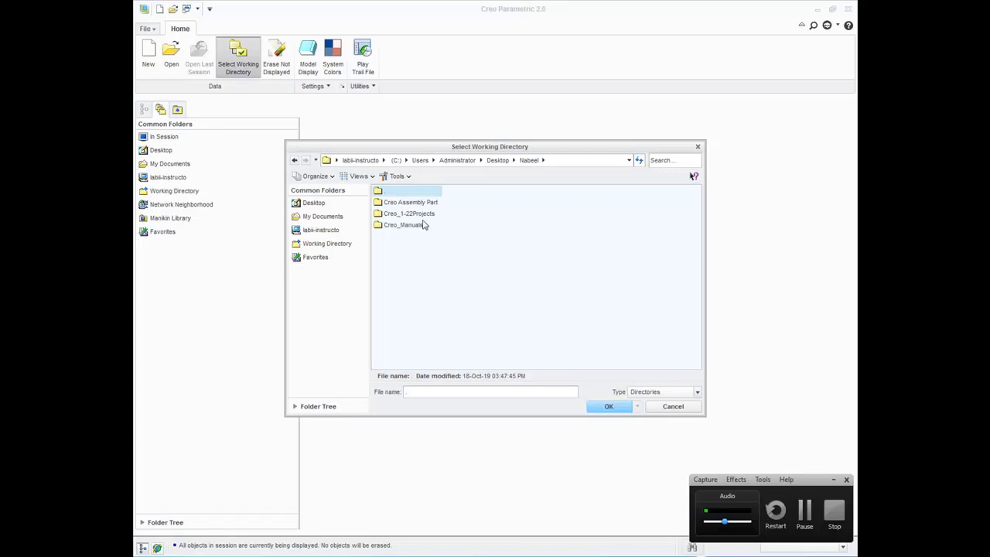
double_click(395, 203)
click(607, 406)
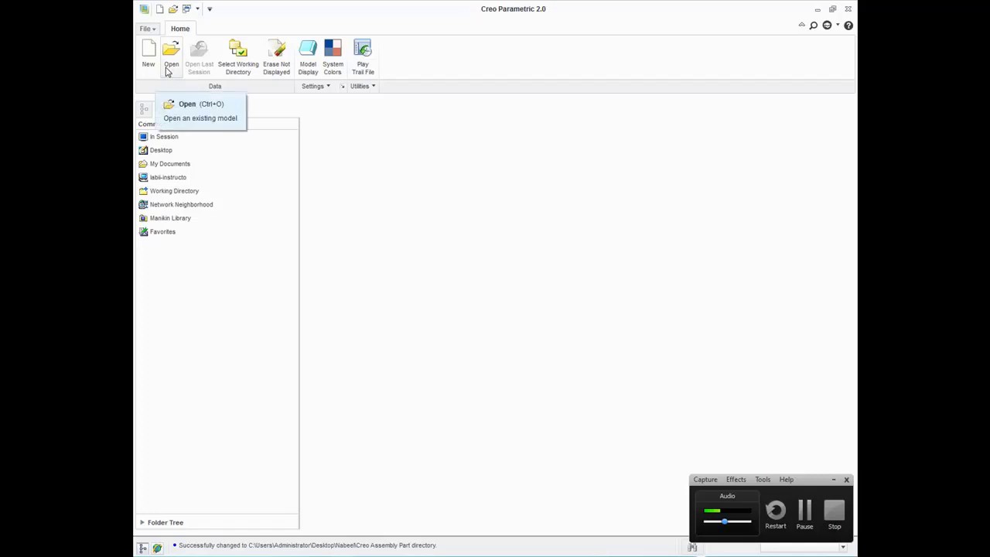
Open valve_assembly.asm and orbit it to view from another angle.
click(167, 71)
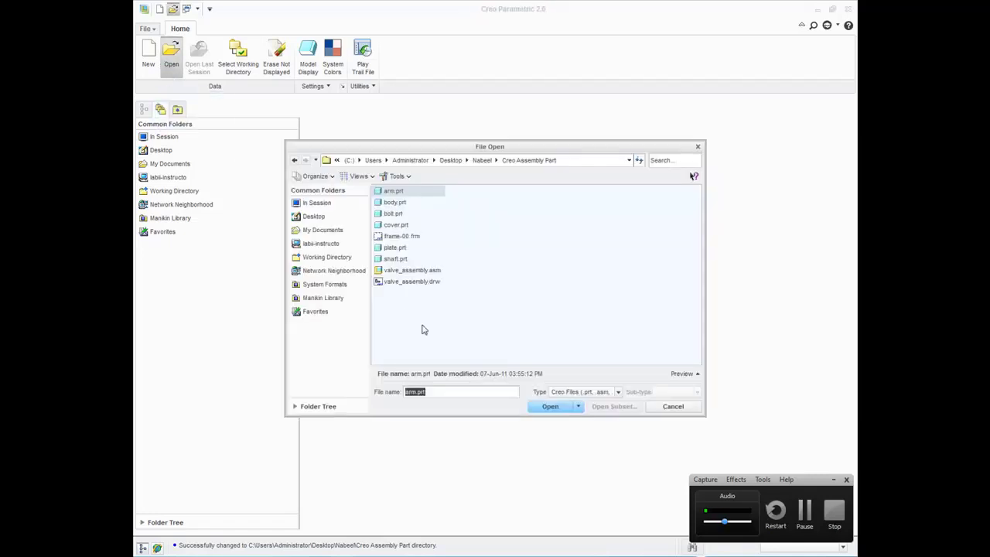
double_click(414, 272)
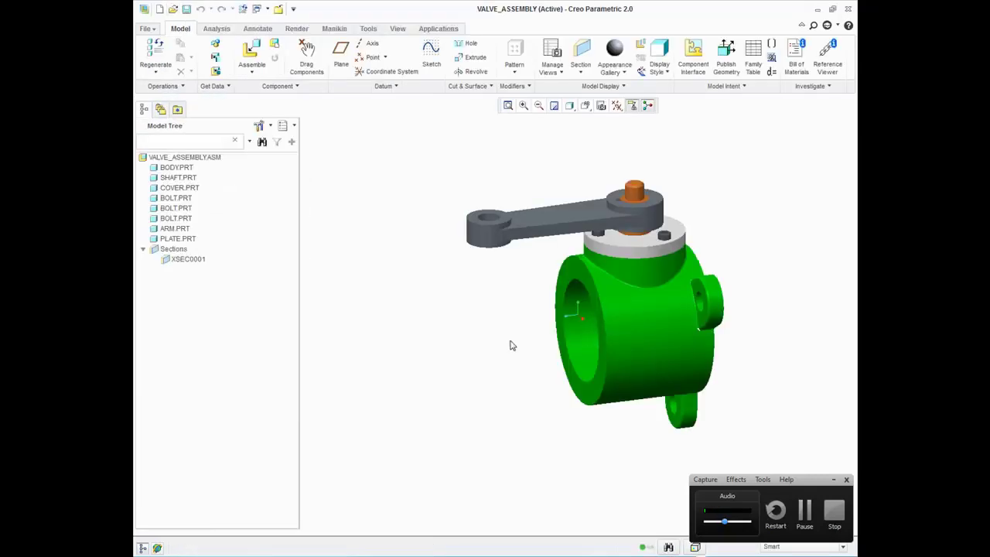
middle_drag(590, 185, 556, 238)
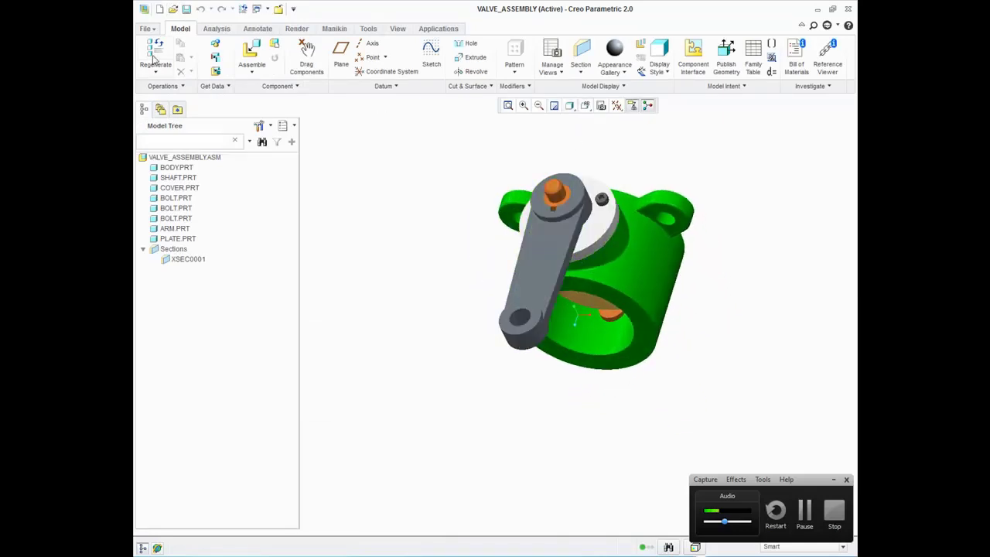
Set the default model orientation to Isometric in Model Display options and save it to config.pro.
click(145, 28)
click(179, 283)
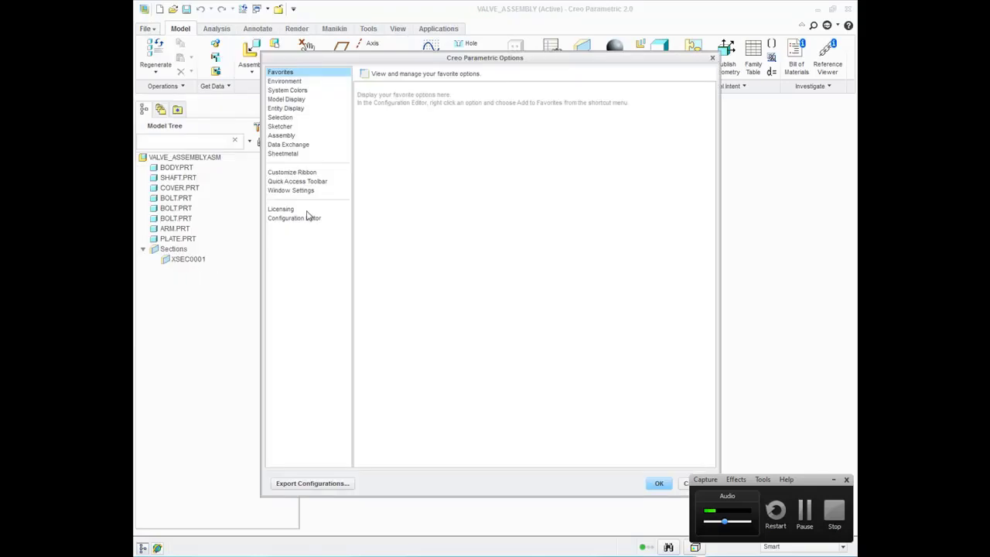
click(292, 99)
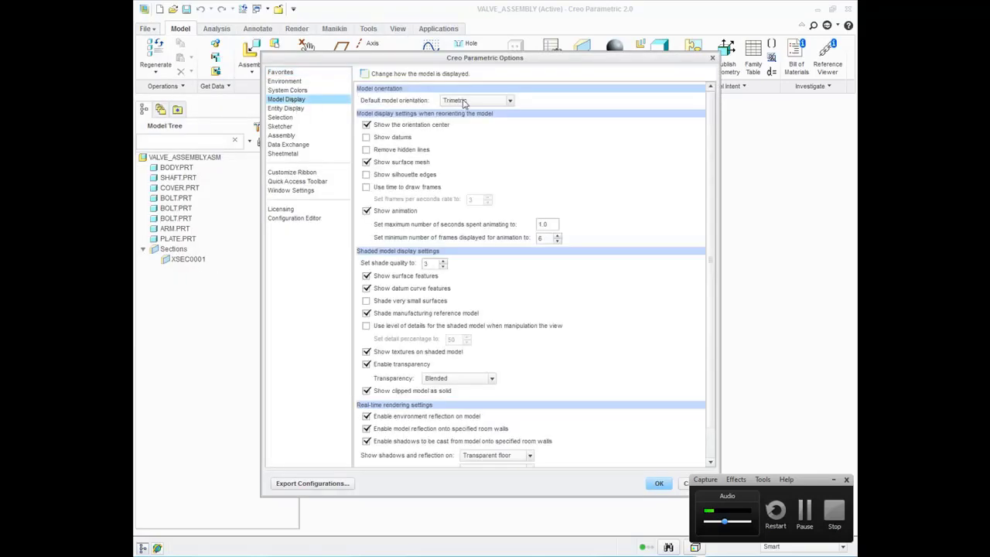
click(466, 104)
click(467, 117)
click(659, 483)
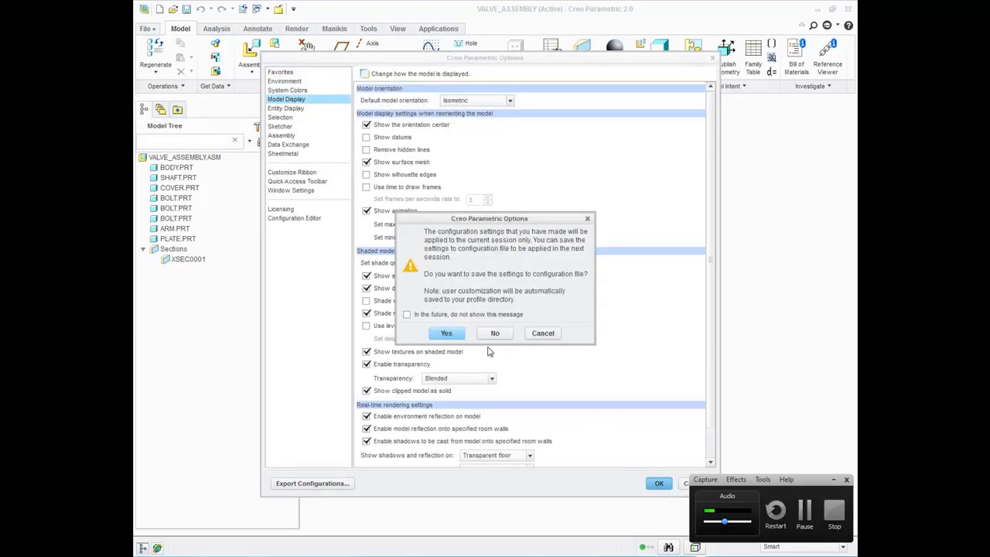
click(458, 339)
click(589, 406)
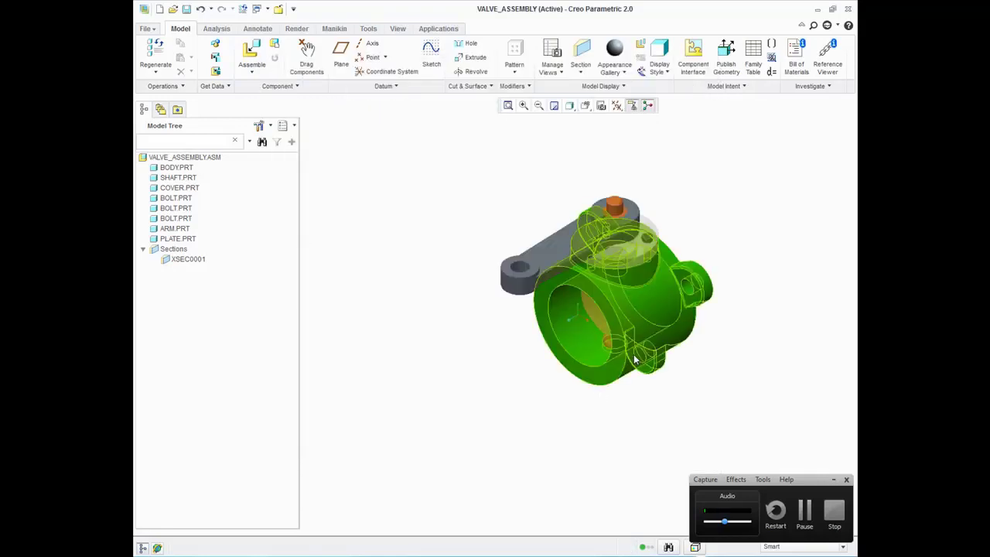
shift+middle_drag(631, 354, 541, 398)
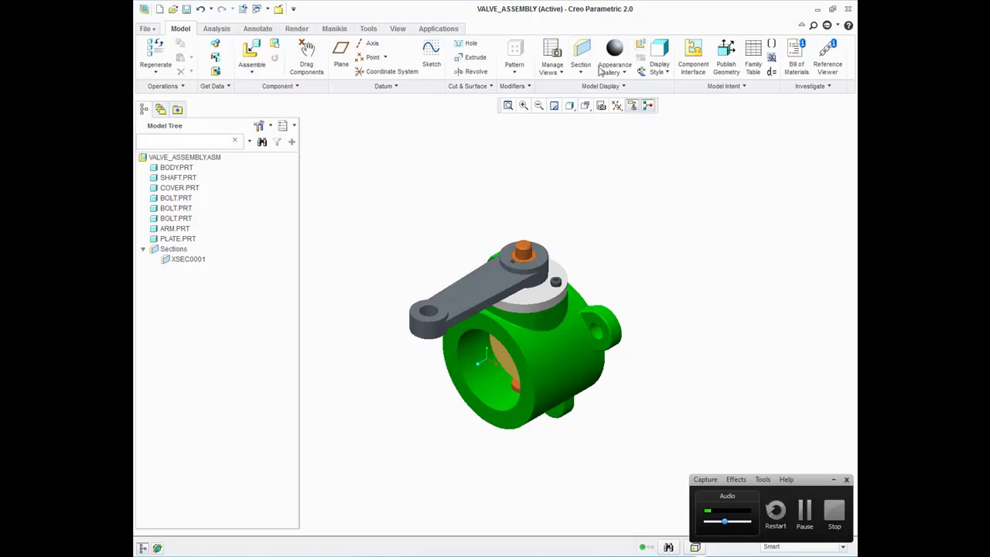
Review the explode states in View Manager, then inspect the exploded assembly in standard orientation.
click(552, 54)
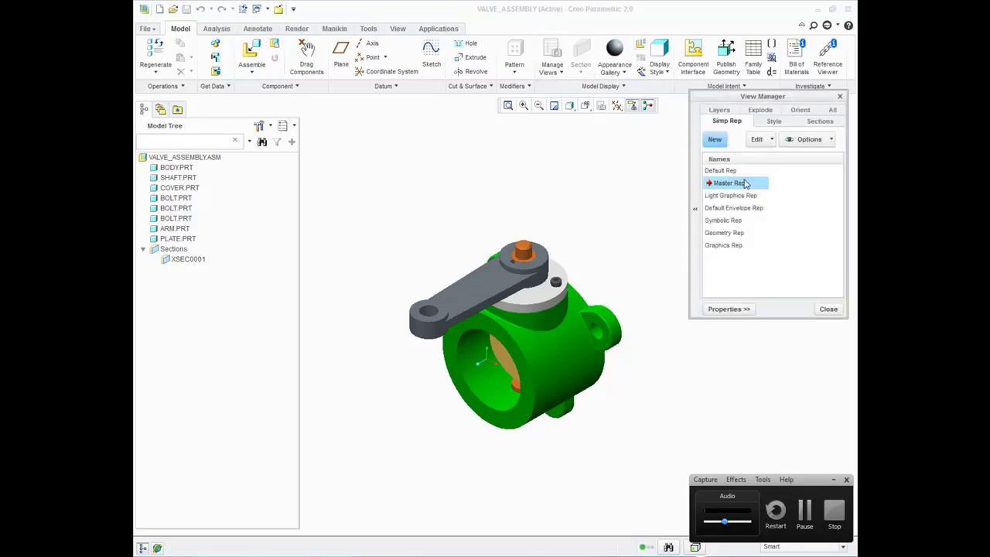
click(761, 110)
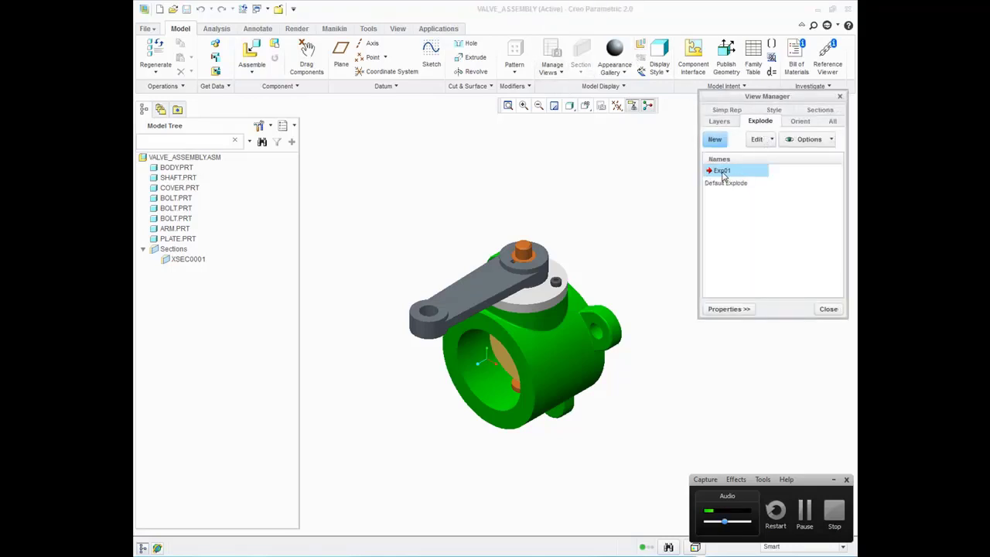
click(828, 309)
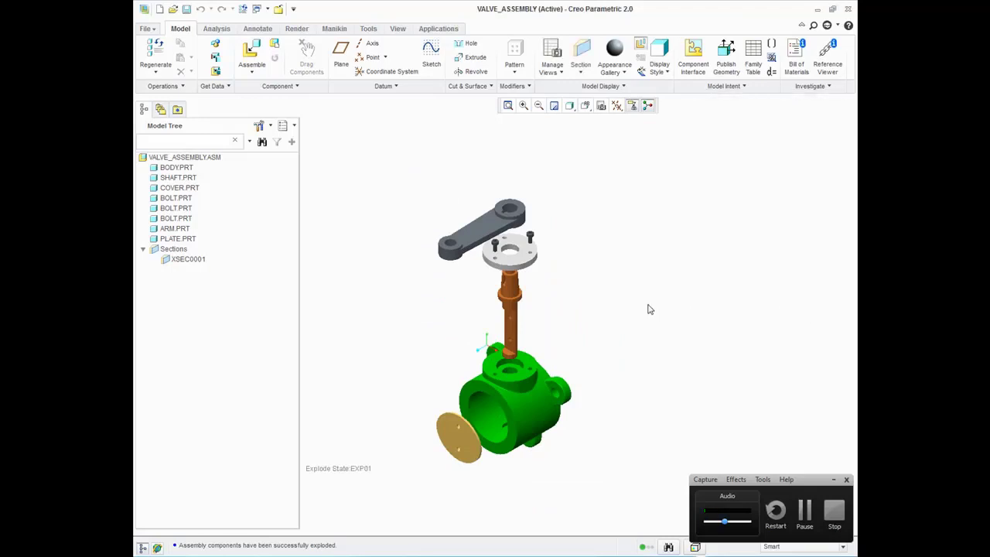
scroll(457, 266, up, 3)
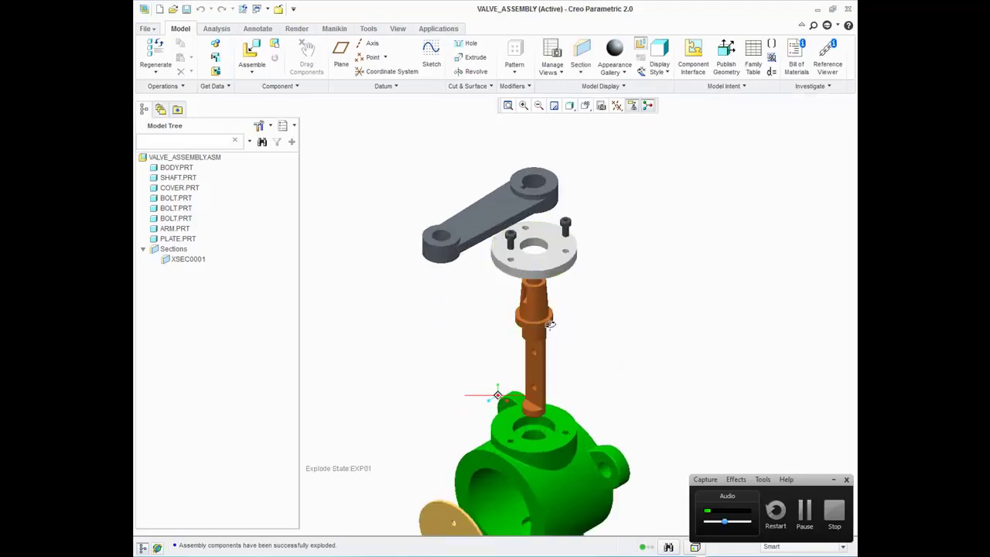
middle_drag(521, 256, 561, 309)
key(ctrl+d)
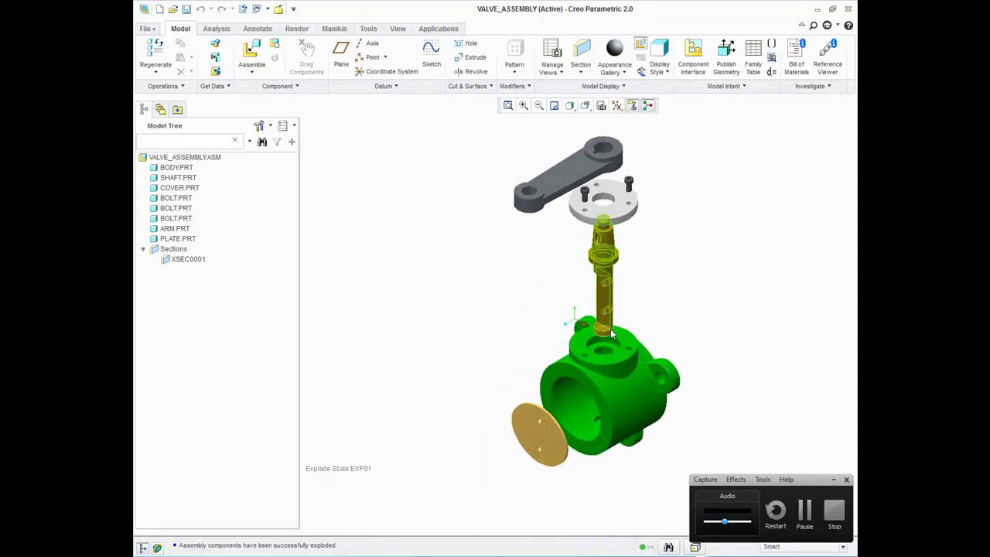
shift+middle_drag(597, 306, 535, 373)
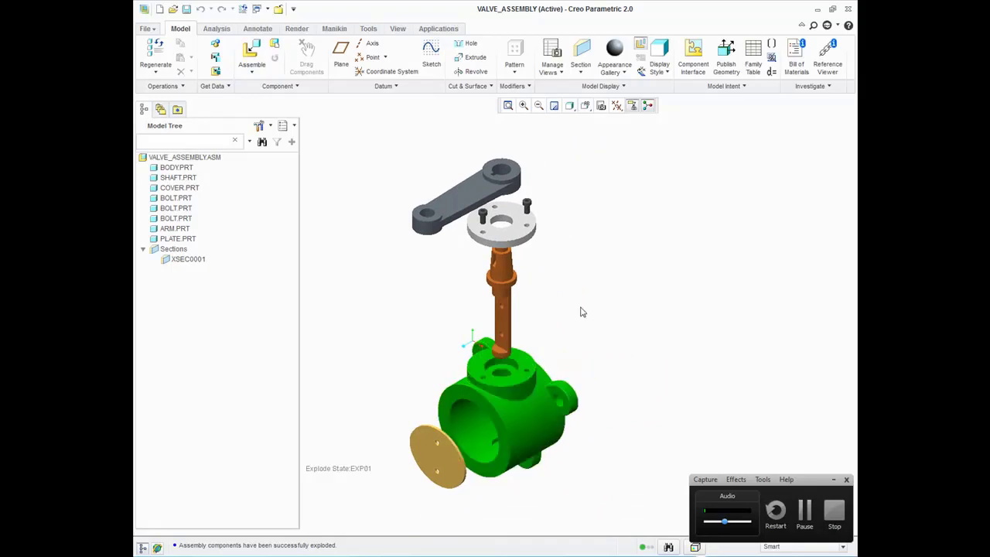
Collapse the assembly, then activate the Exp01 explode state from View Manager.
click(638, 49)
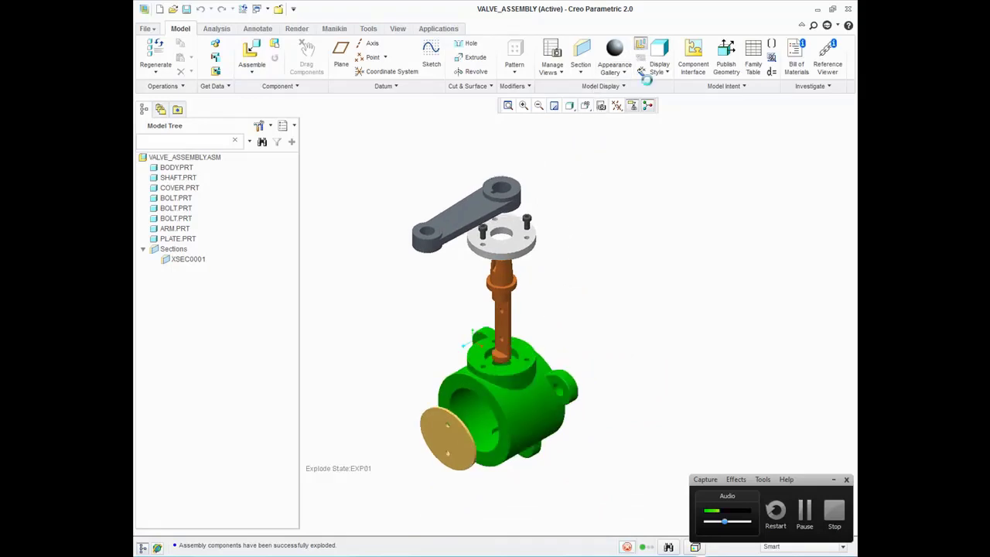
click(553, 58)
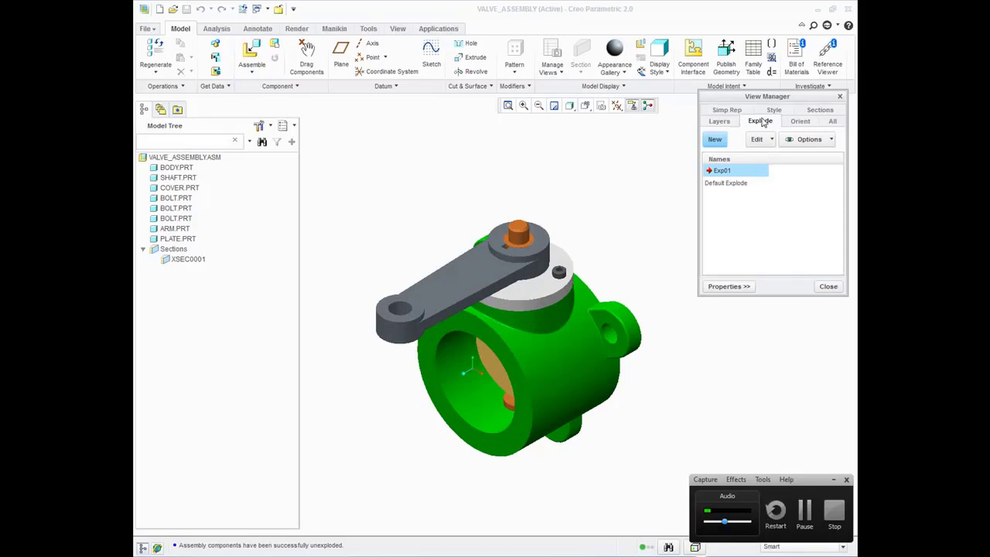
double_click(723, 172)
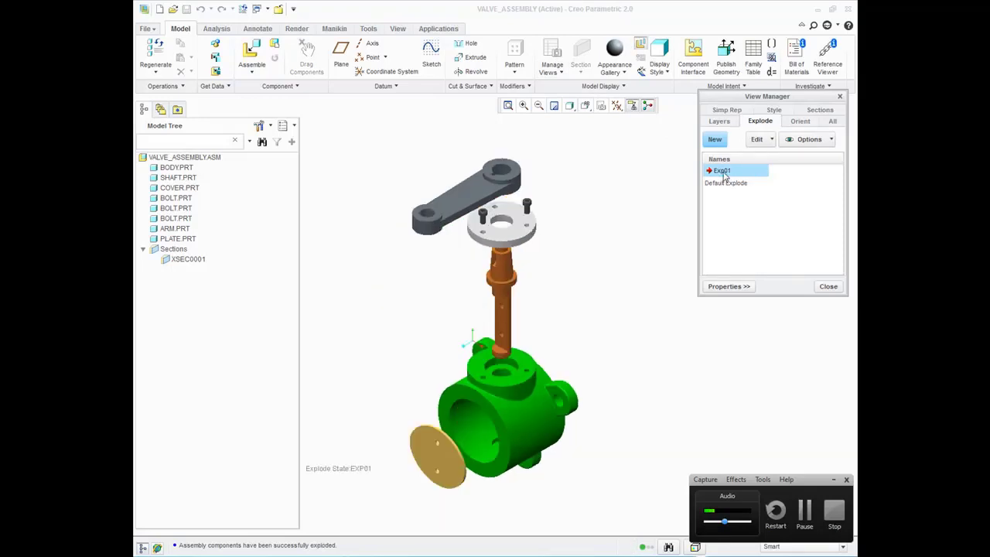
click(831, 288)
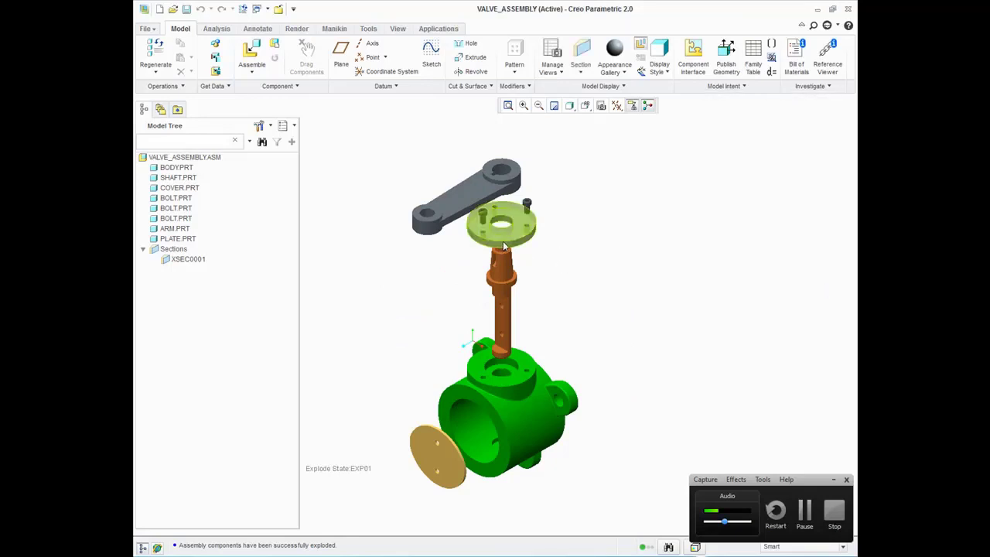
scroll(499, 234, up, 2)
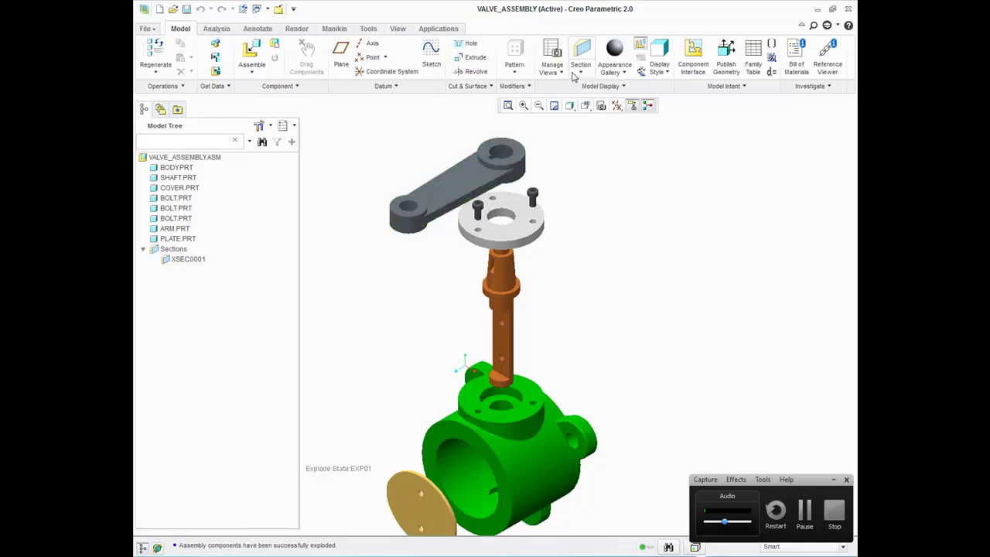
Raise the arm higher above the cover plate with the Explode Tool, checking from the front view.
click(643, 76)
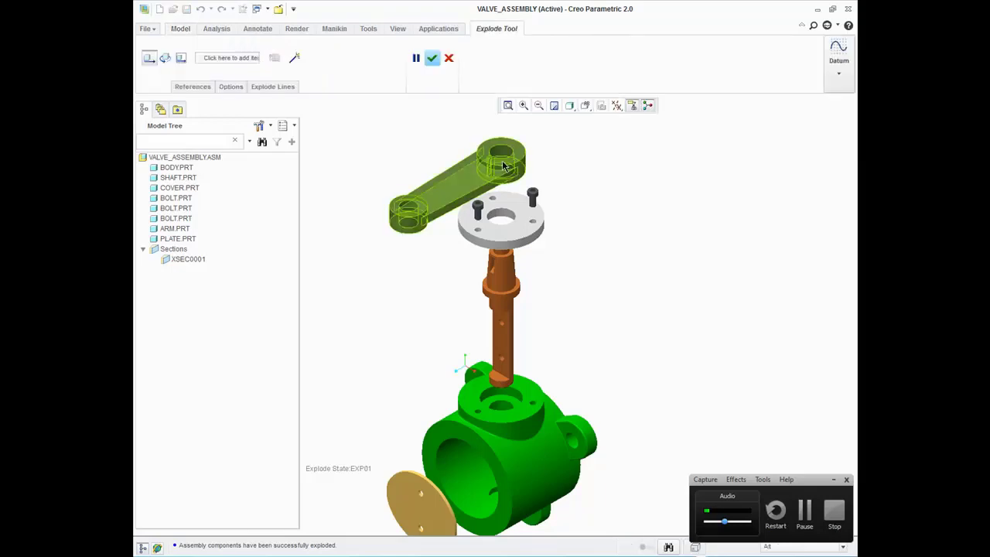
click(505, 166)
drag(505, 147, 504, 126)
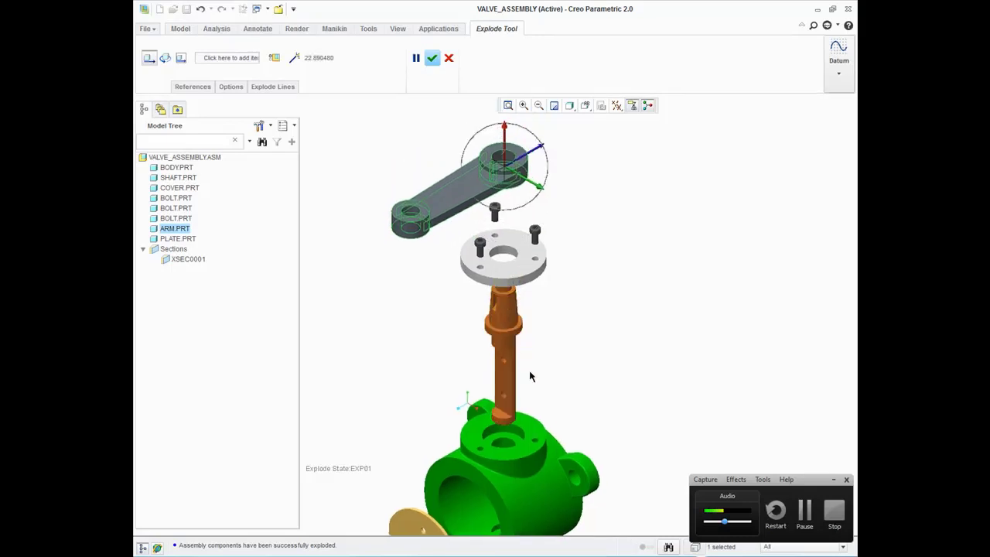
click(585, 105)
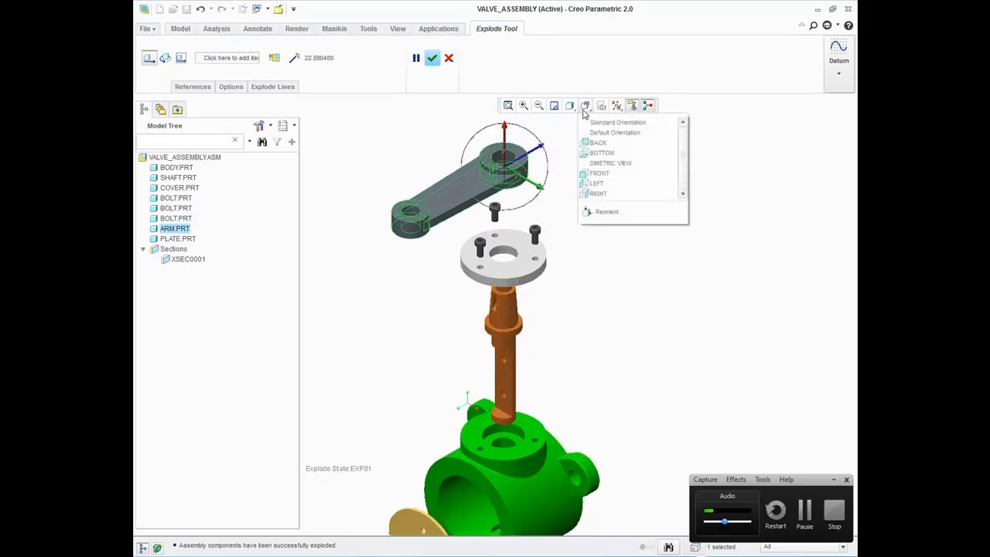
click(597, 174)
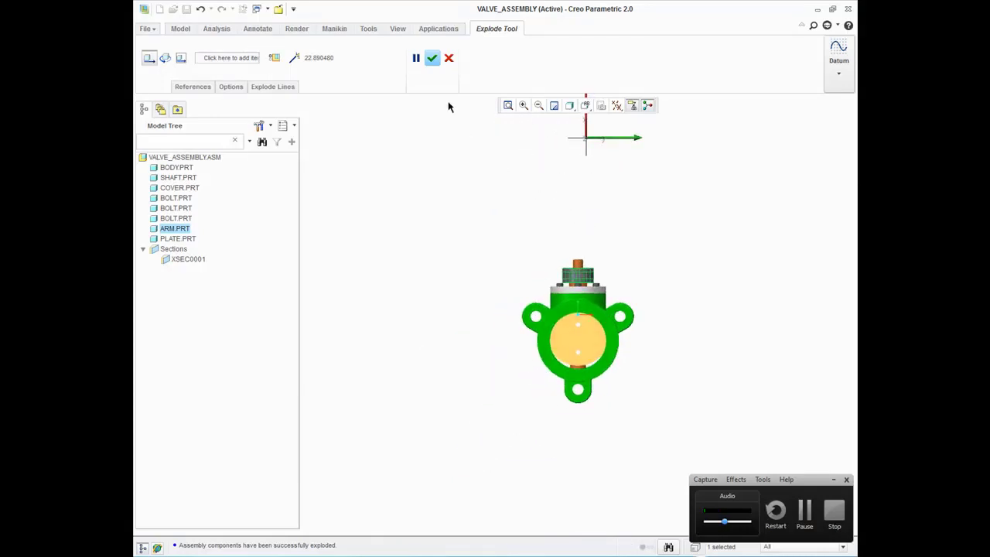
click(432, 58)
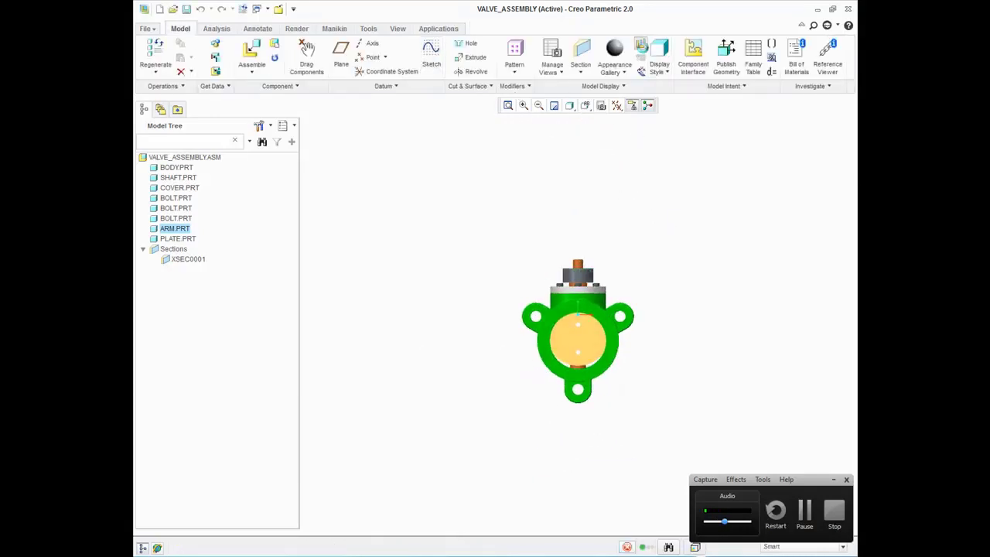
Show the assembly exploded again and zoom out and back in to inspect the bolts.
click(640, 46)
scroll(595, 209, up, 5)
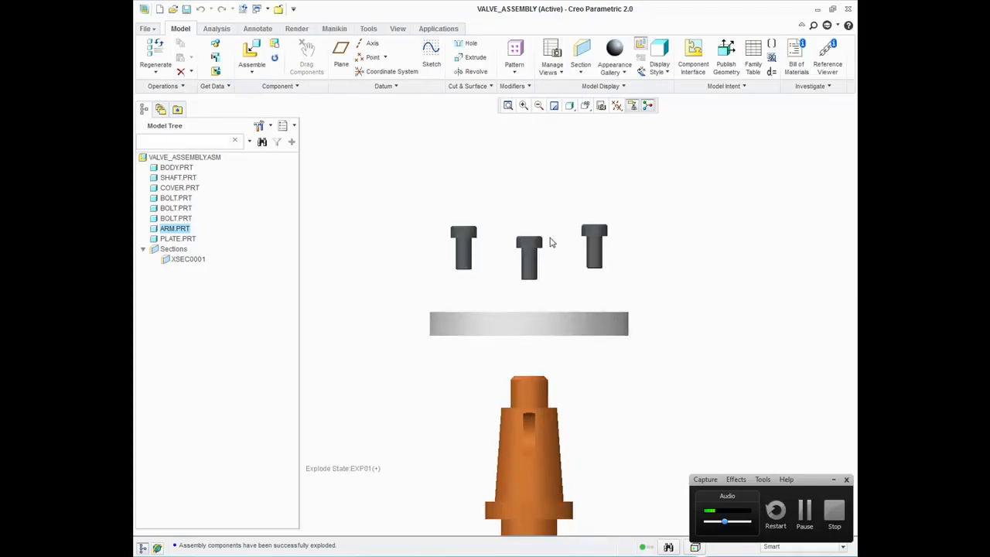
scroll(584, 245, down, 2)
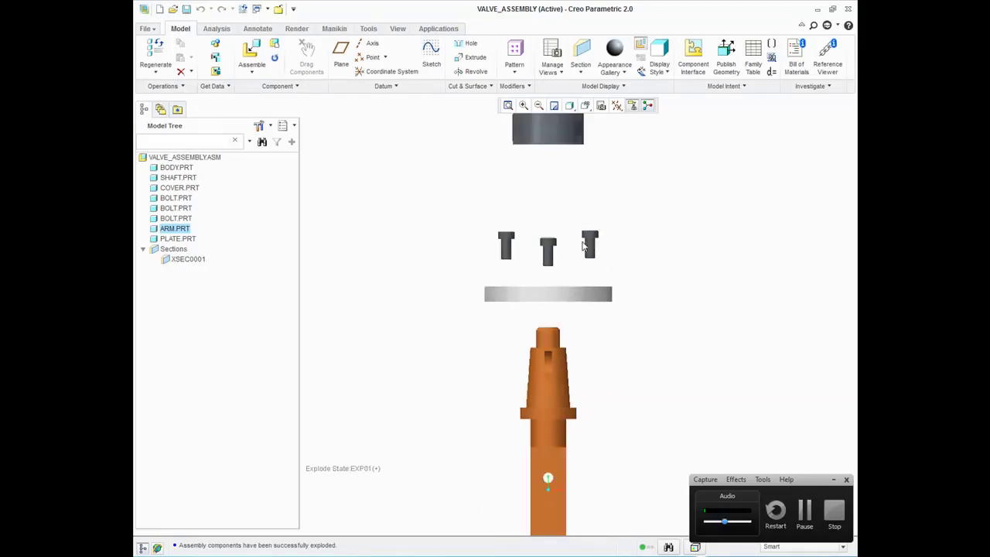
scroll(584, 245, down, 1)
scroll(584, 244, down, 1)
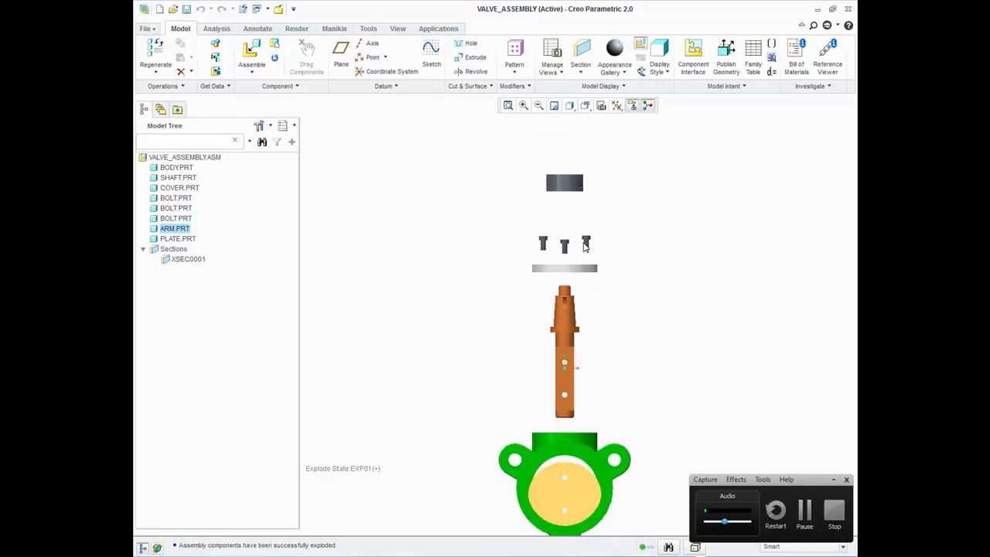
scroll(584, 245, up, 2)
scroll(584, 244, up, 1)
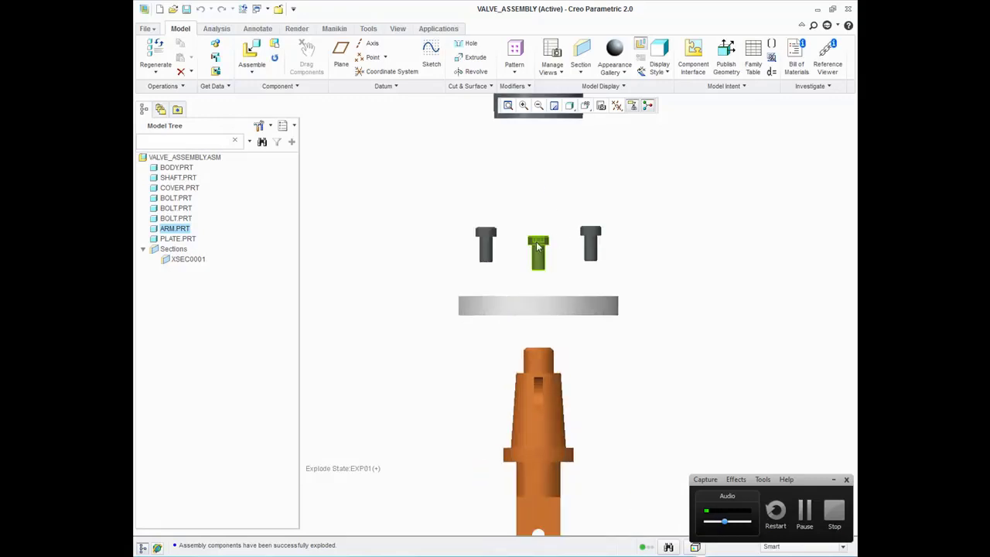
Copy the left bolt's explode position onto the right and middle bolts.
click(647, 106)
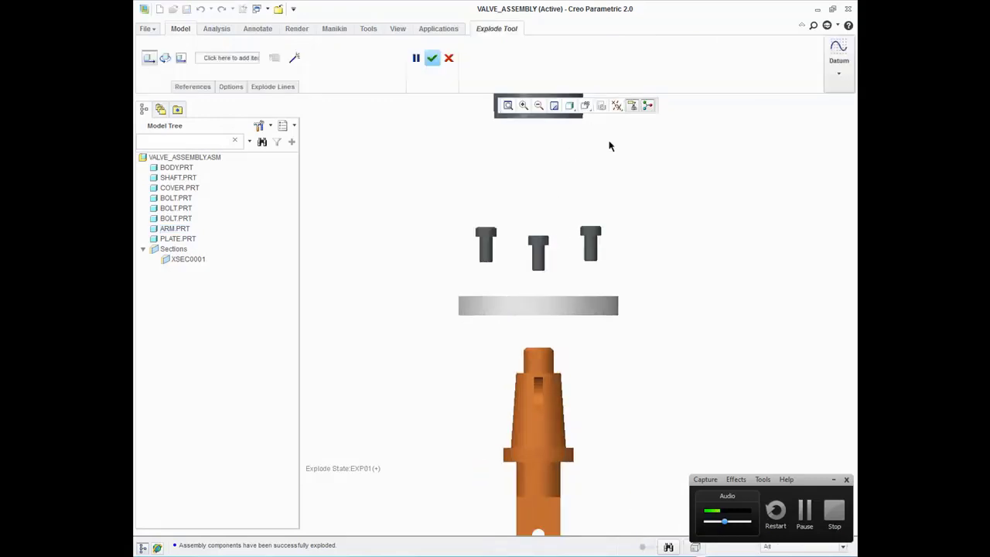
click(230, 87)
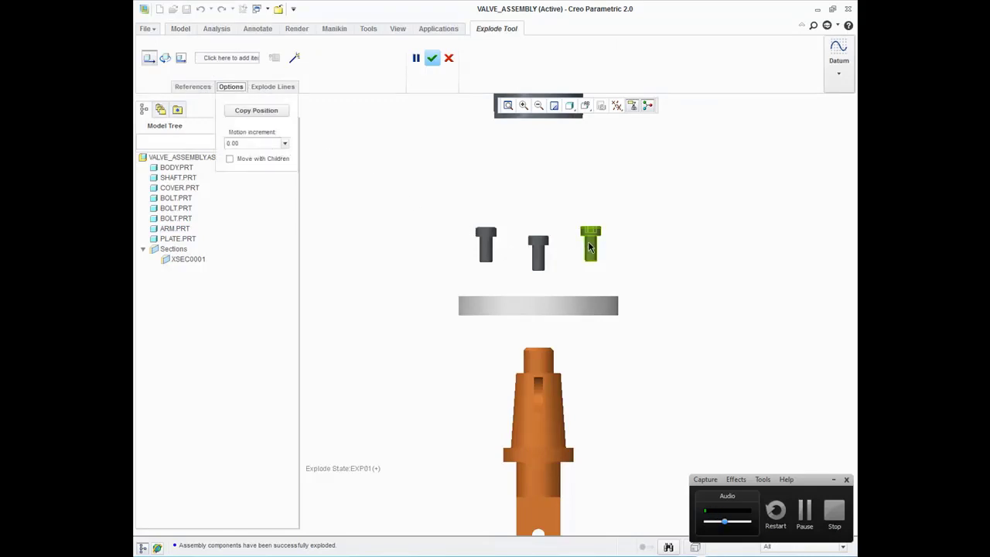
click(589, 247)
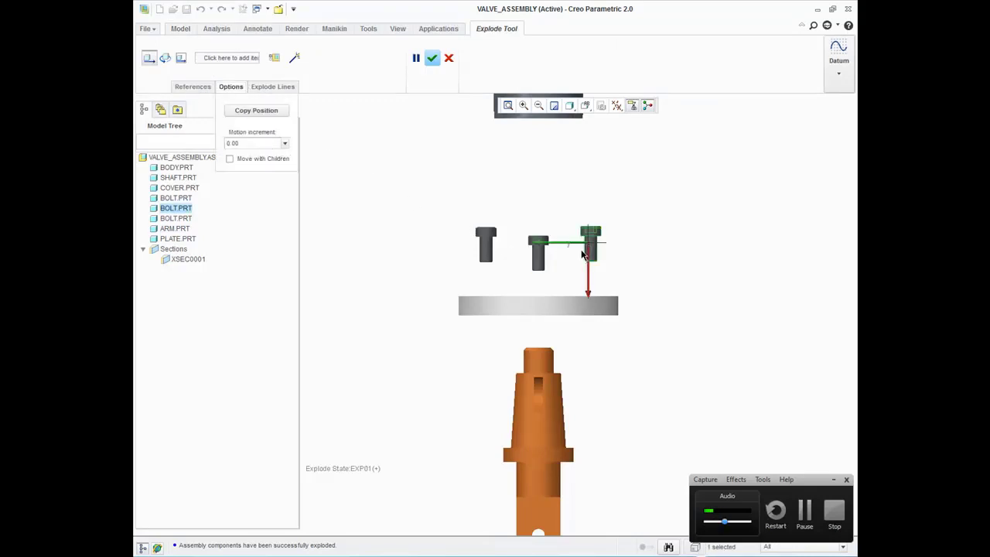
ctrl+click(535, 263)
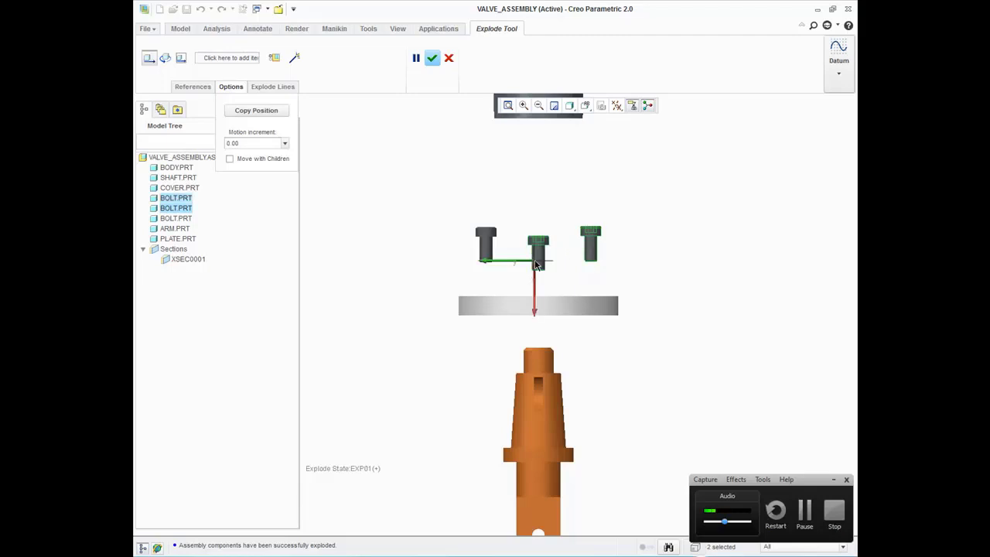
click(253, 113)
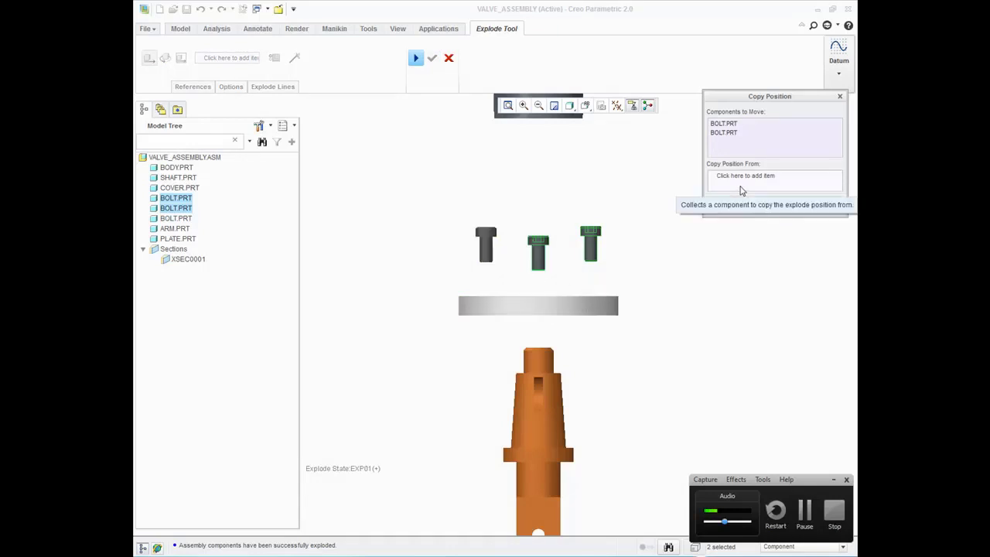
click(745, 180)
click(485, 246)
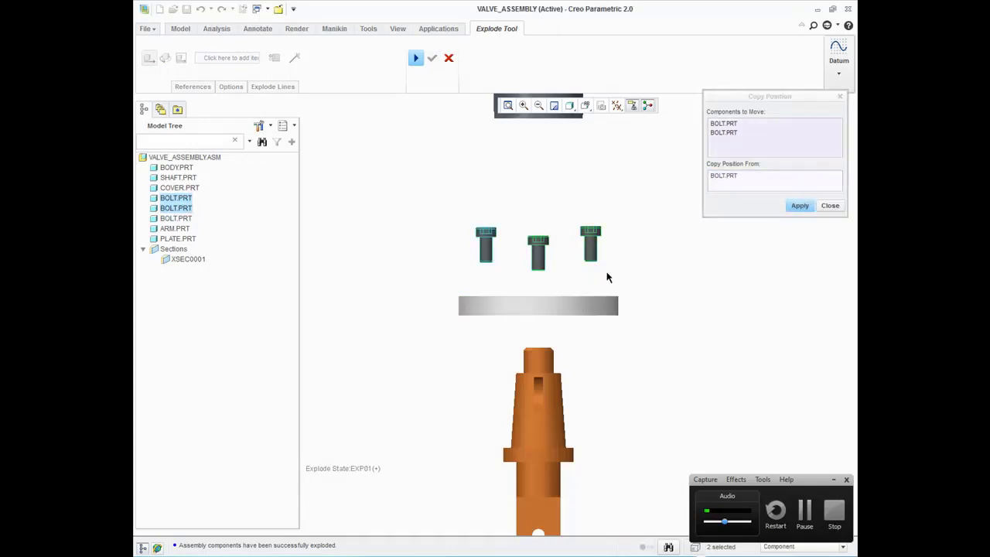
click(801, 211)
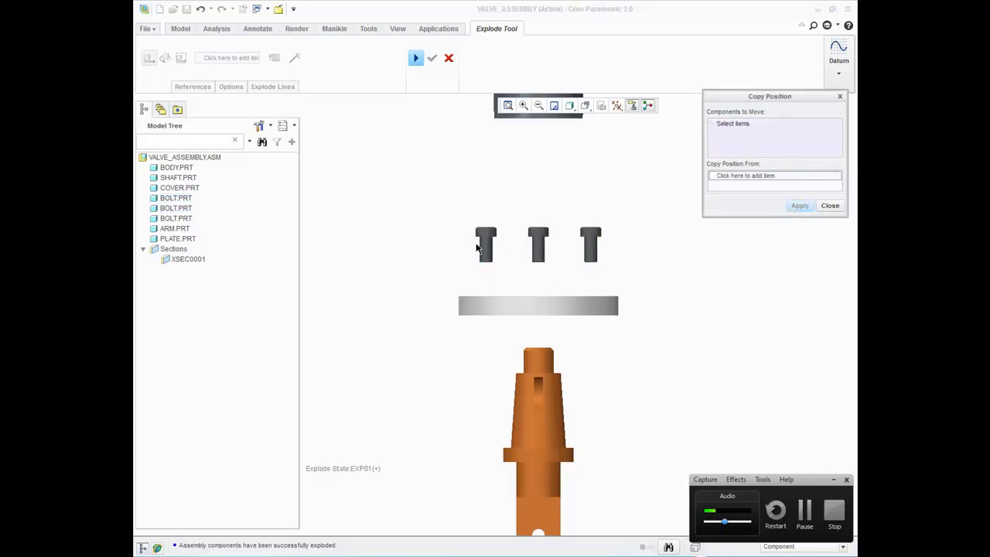
click(830, 206)
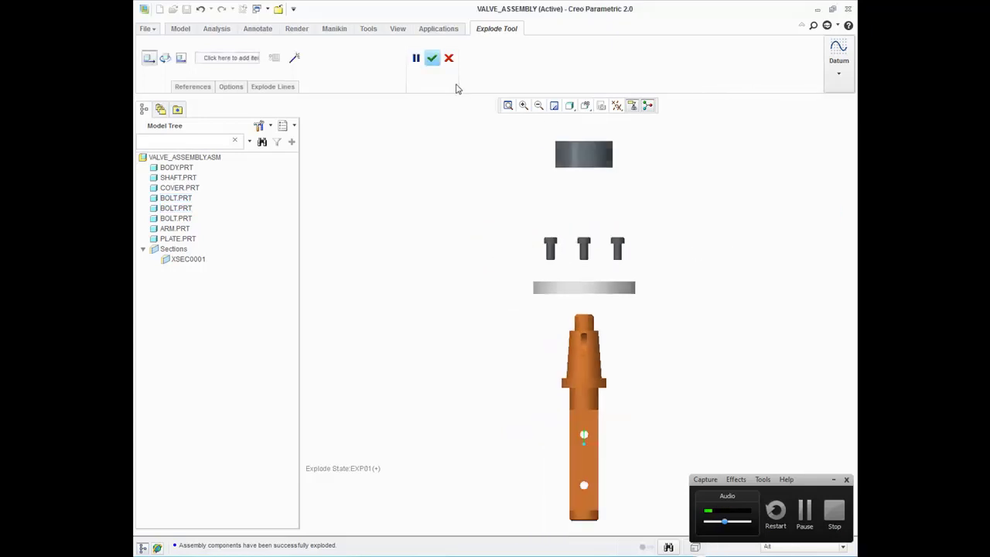
Orbit to an isometric view and drag the arm and cover along their axes.
scroll(546, 287, up, 1)
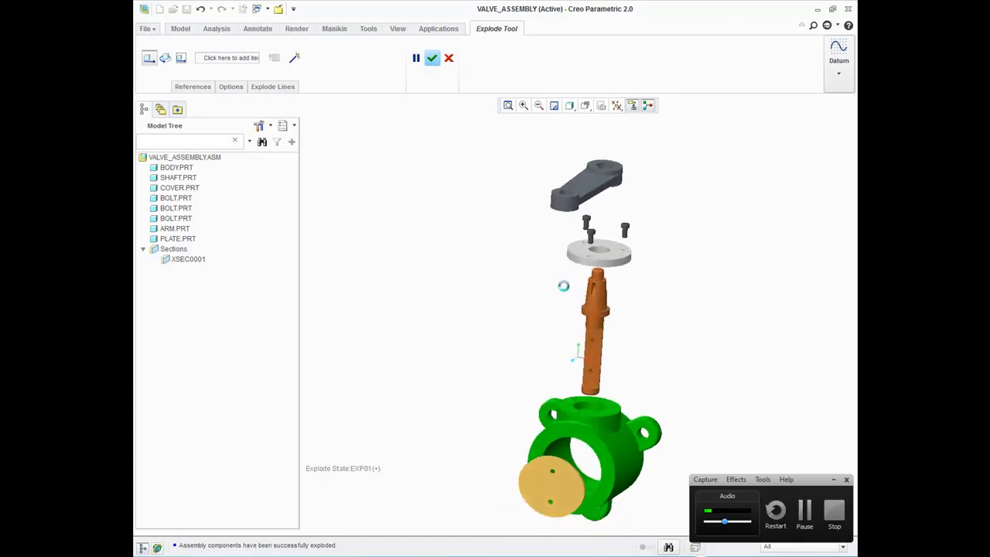
middle_drag(557, 288, 609, 235)
scroll(609, 235, down, 2)
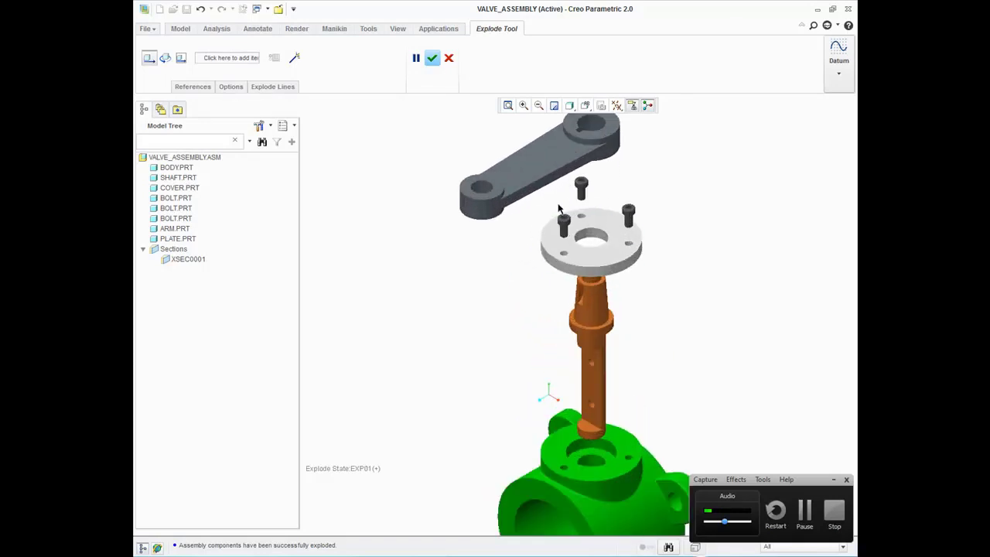
scroll(630, 293, up, 1)
scroll(630, 292, up, 1)
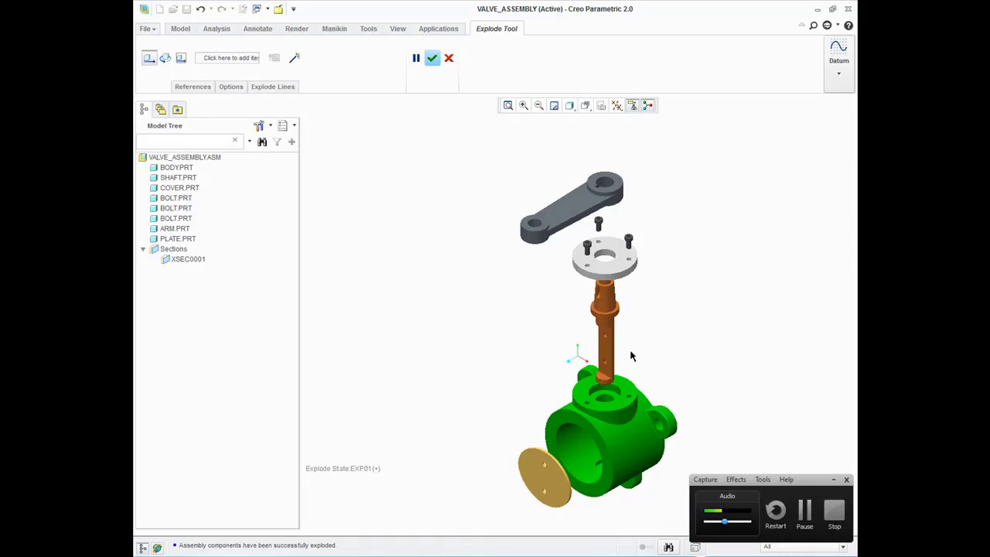
shift+middle_drag(619, 377, 586, 389)
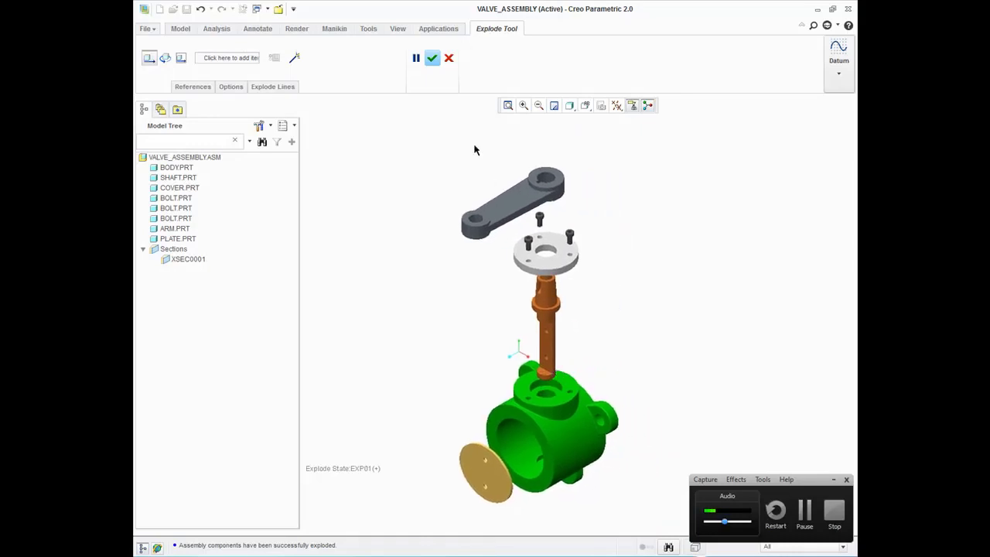
click(515, 214)
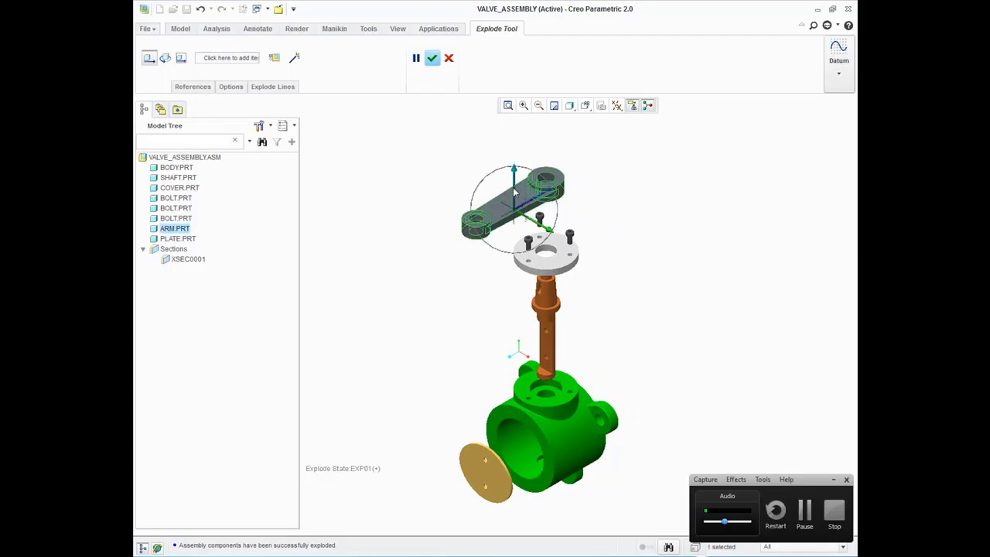
drag(512, 187, 545, 274)
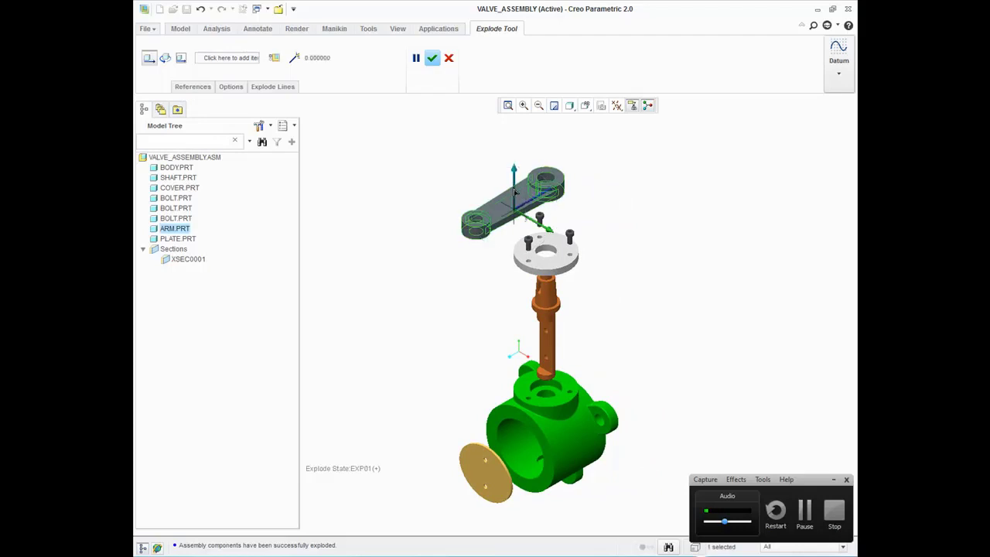
click(547, 276)
drag(548, 274, 544, 298)
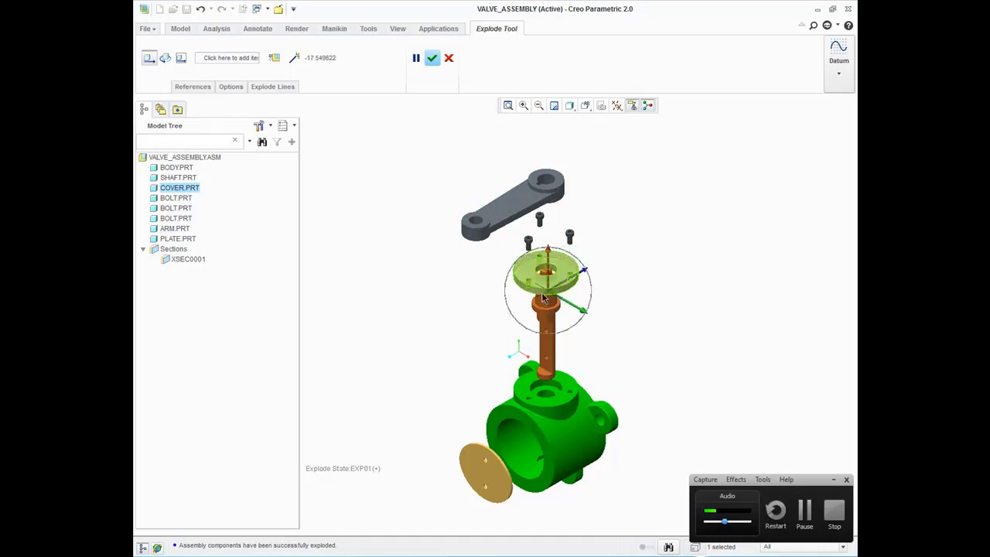
Reposition the valve body, end plate and shaft, pulling the end plate farther from the body.
click(556, 390)
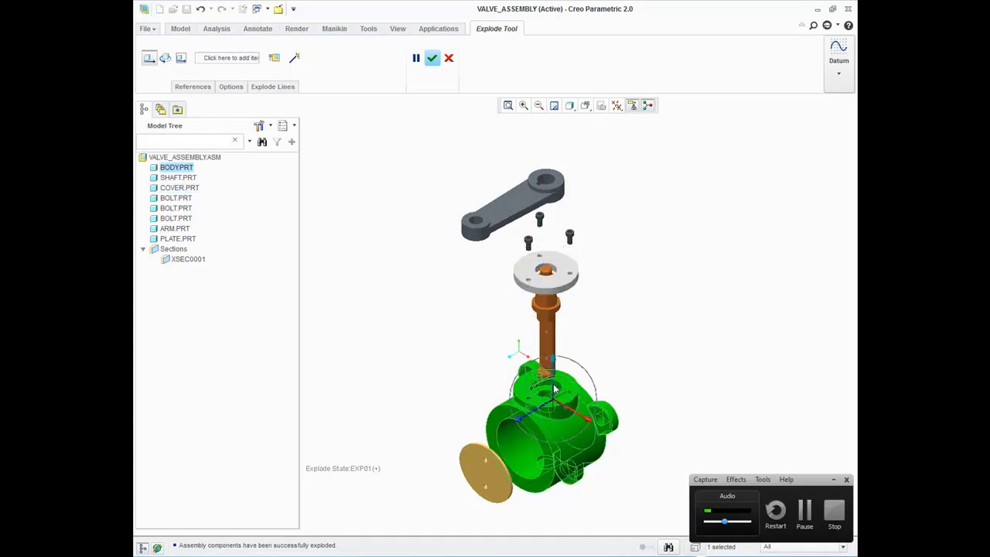
drag(553, 364, 552, 381)
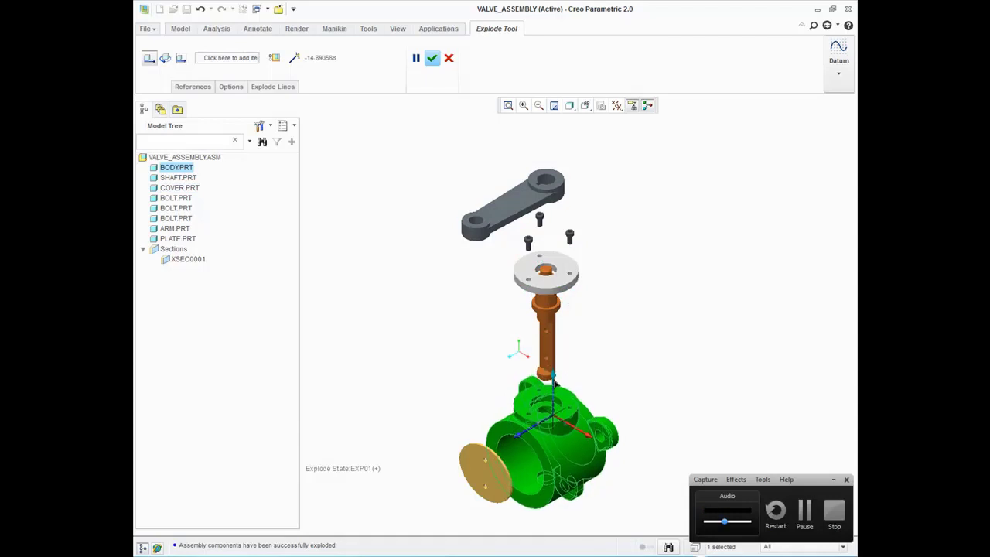
click(495, 478)
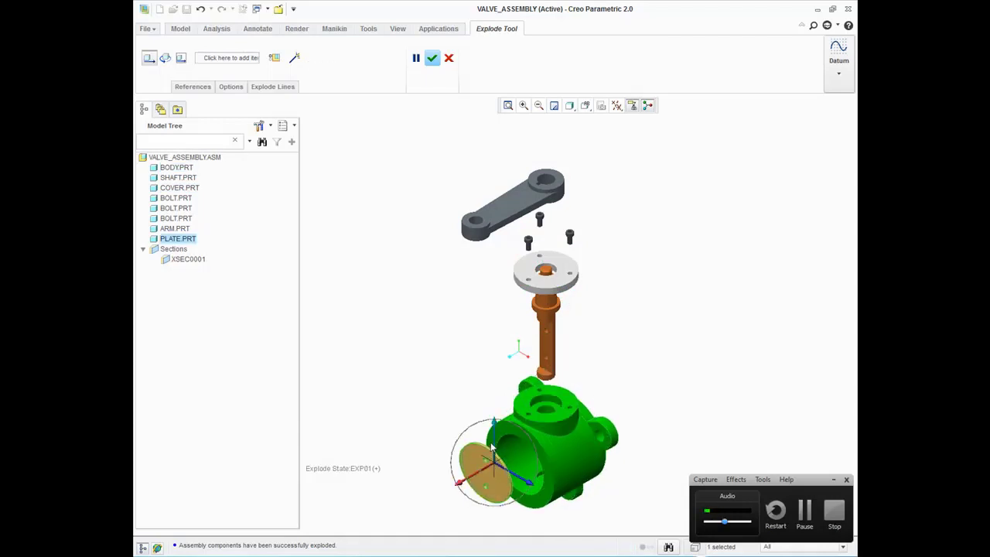
mouse_move(496, 443)
mouse_down()
mouse_move(495, 492)
mouse_move(456, 507)
mouse_up()
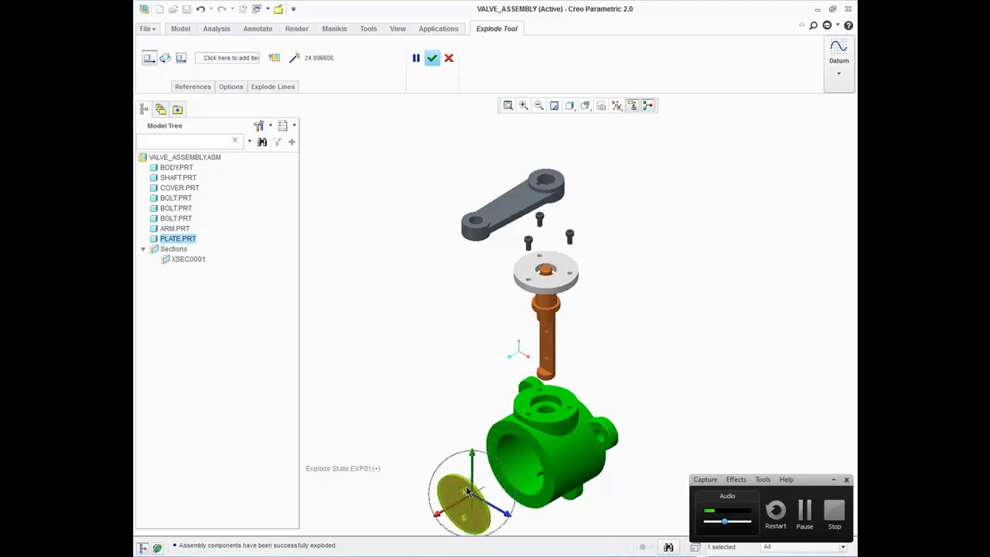
click(546, 313)
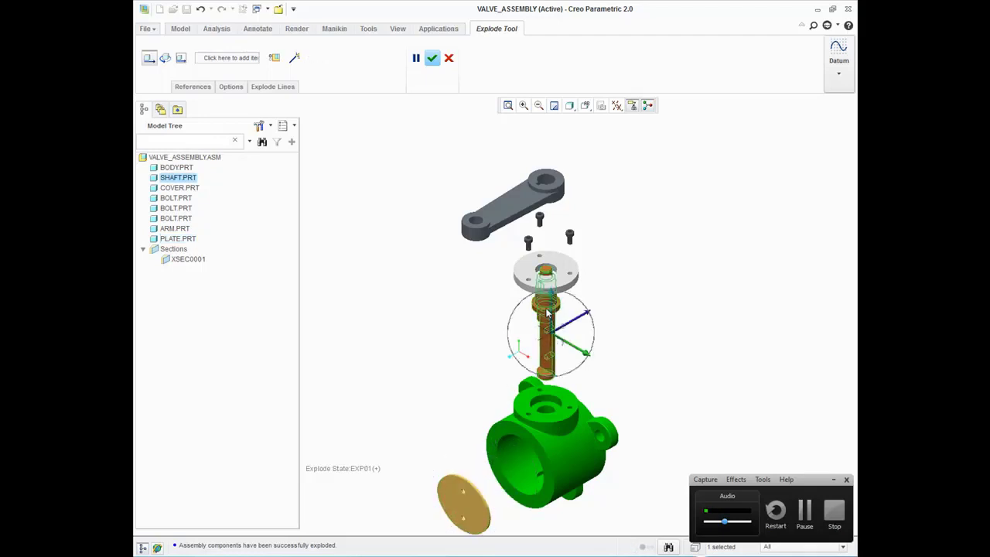
drag(548, 308, 554, 338)
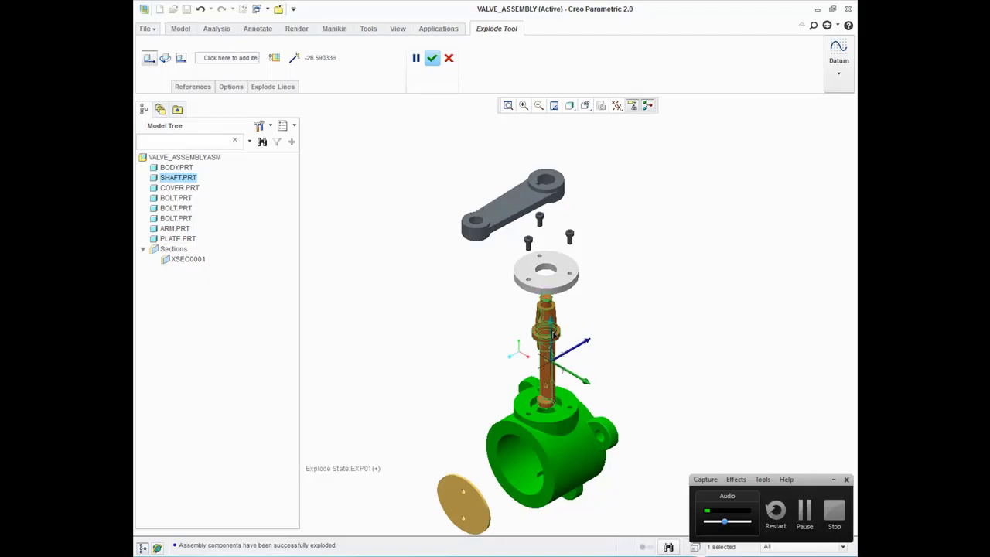
click(570, 443)
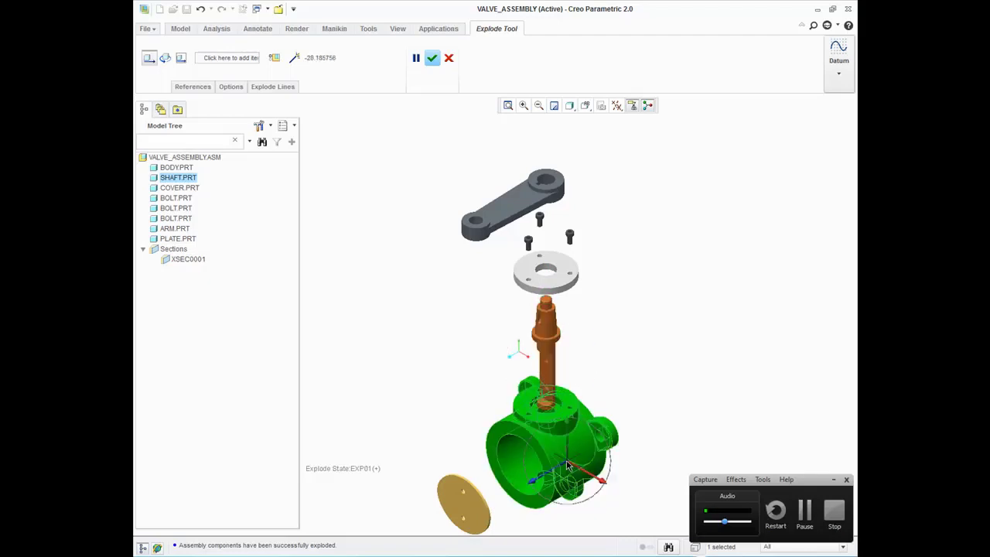
mouse_move(570, 443)
mouse_down()
mouse_move(565, 469)
mouse_move(485, 461)
mouse_up()
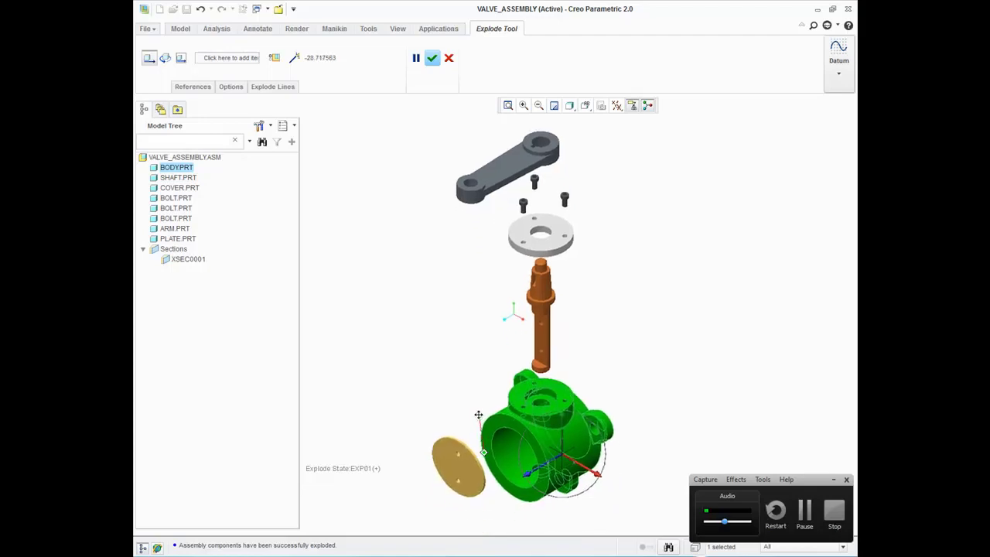
click(459, 463)
drag(460, 462, 445, 402)
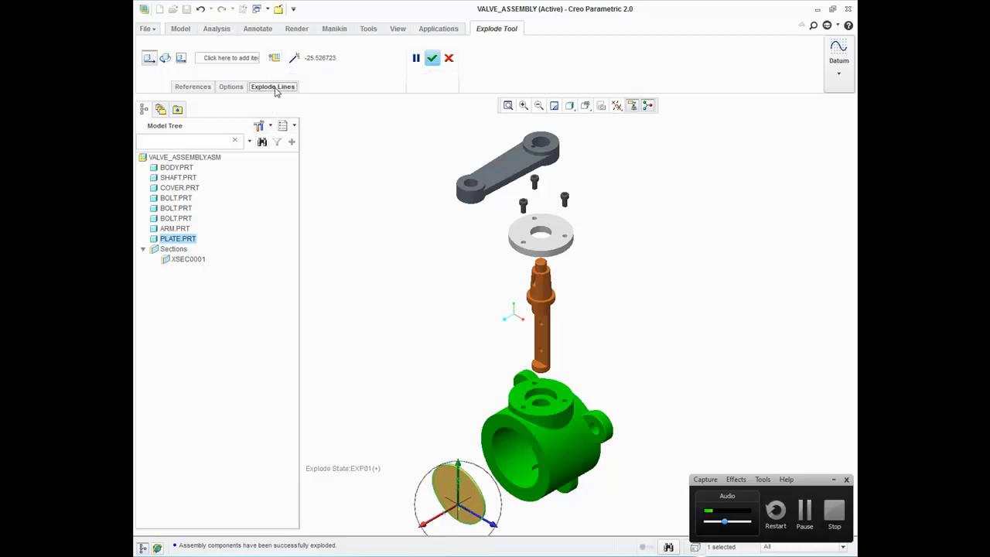
Create a cosmetic offset explode line from the arm's bore down to the shaft.
click(274, 87)
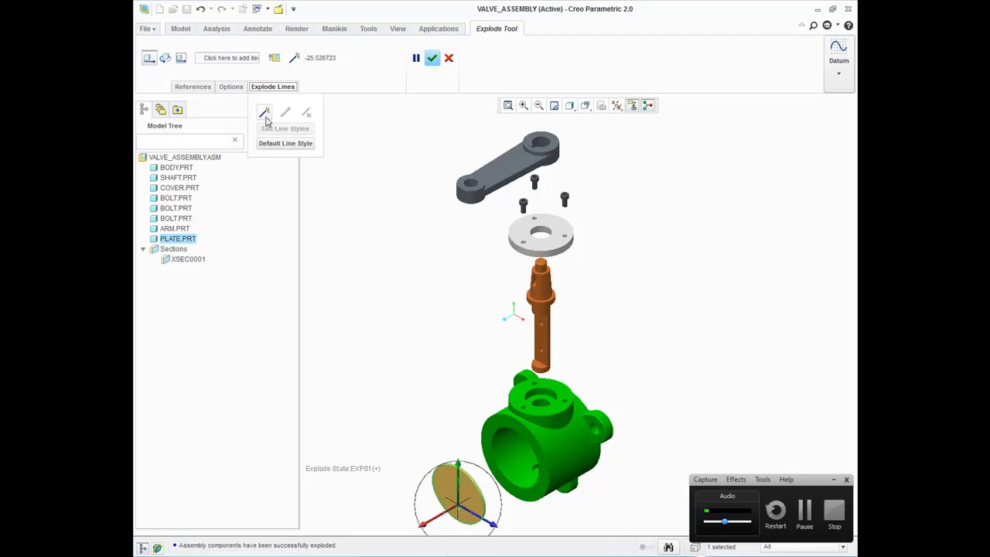
click(265, 118)
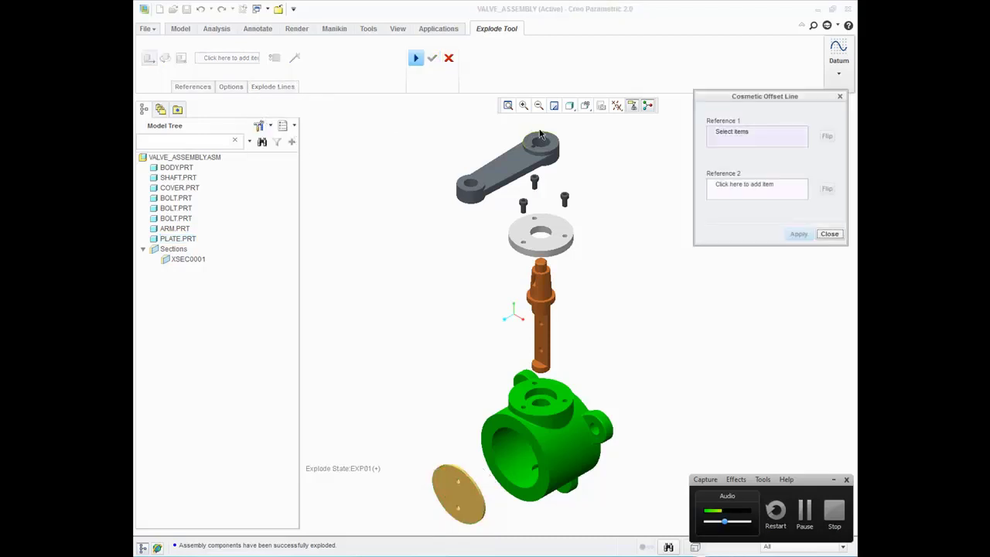
scroll(540, 134, up, 5)
click(545, 184)
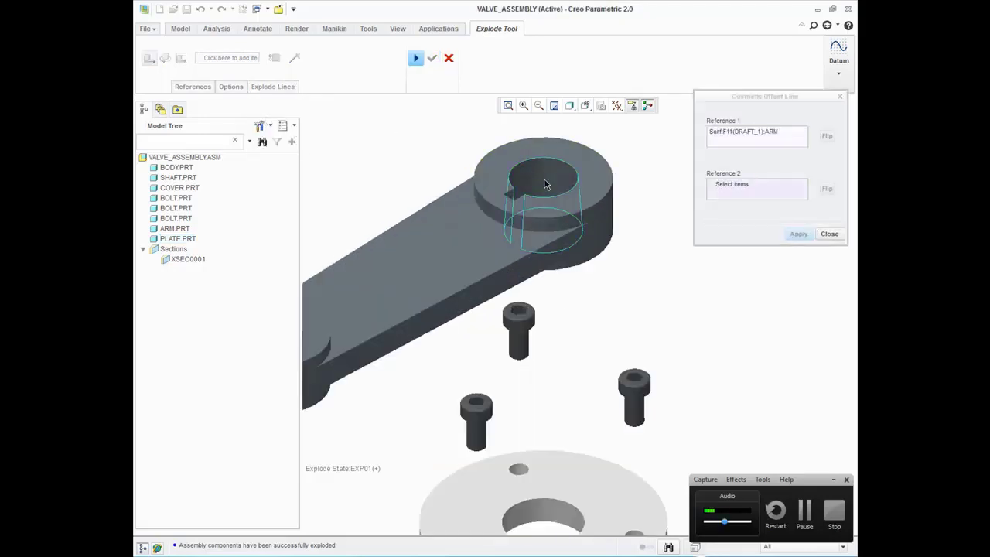
scroll(544, 184, down, 3)
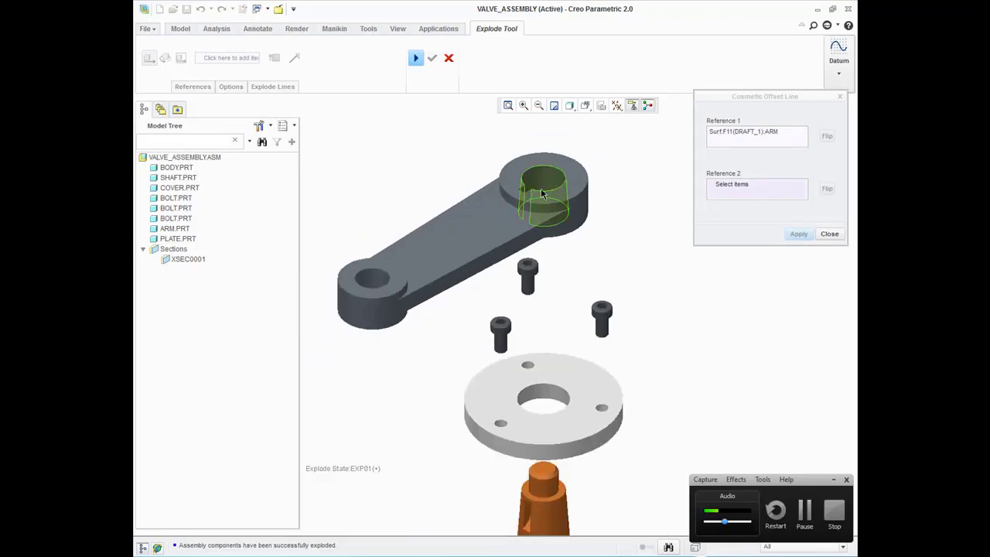
scroll(541, 224, down, 3)
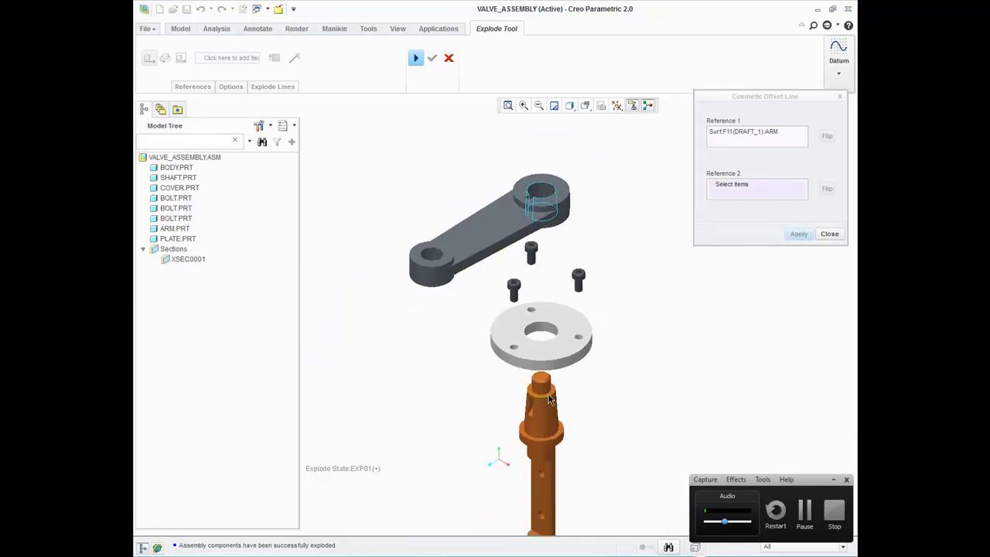
click(549, 416)
click(794, 234)
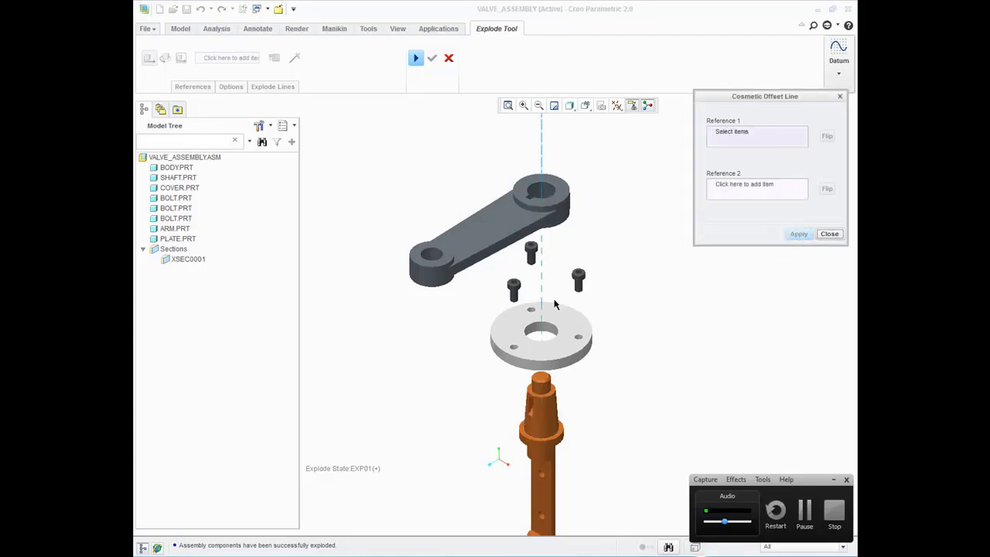
Draw an explode line from the first bolt to its hole in the cover plate.
scroll(570, 286, up, 4)
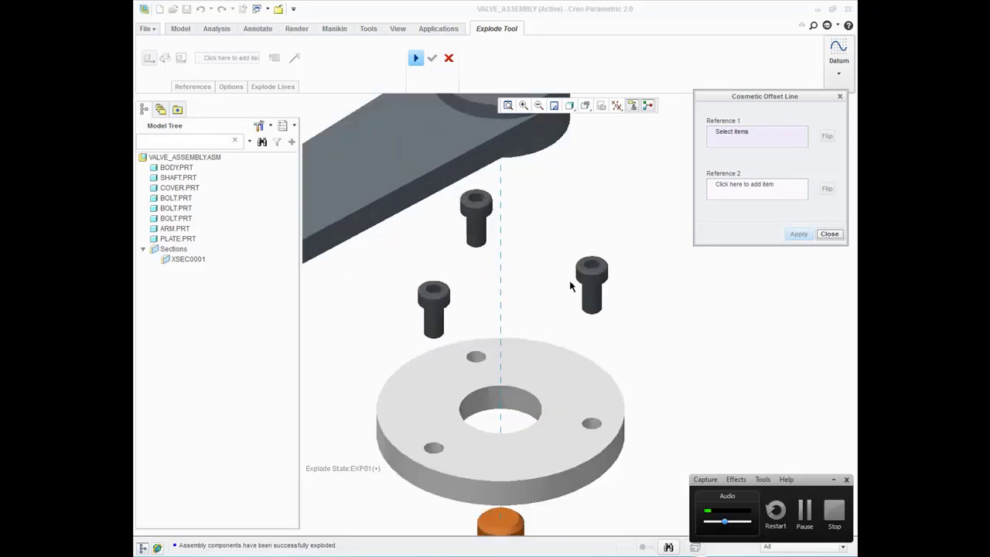
click(587, 307)
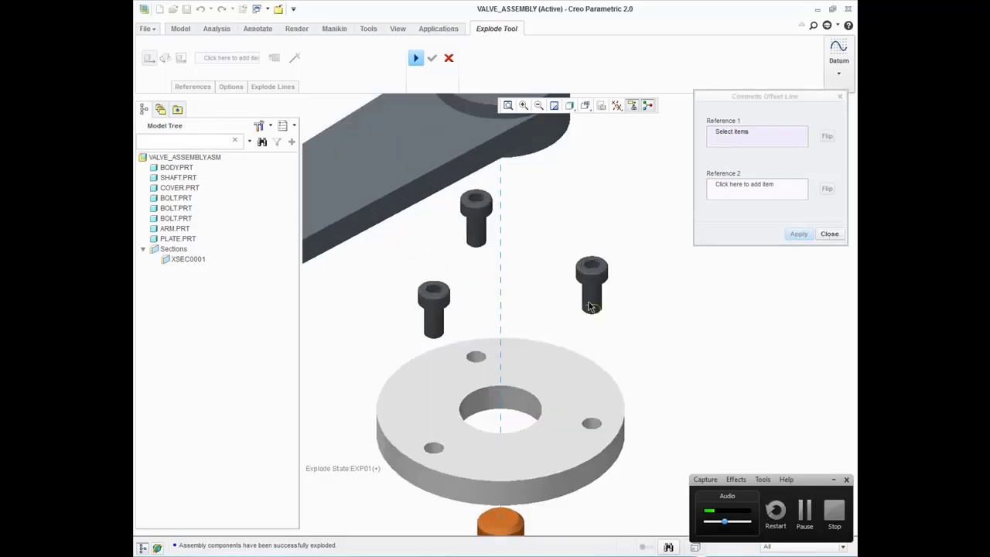
click(600, 303)
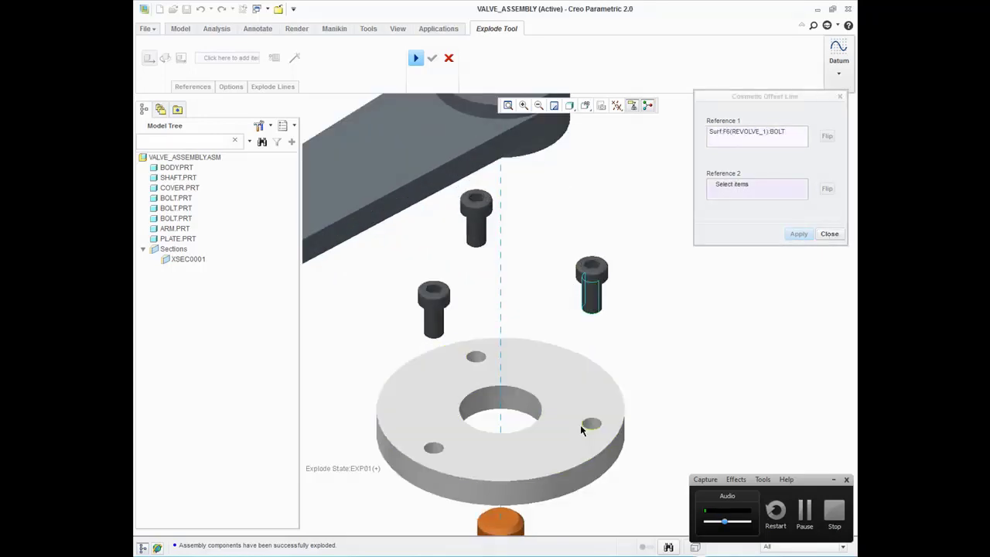
click(592, 425)
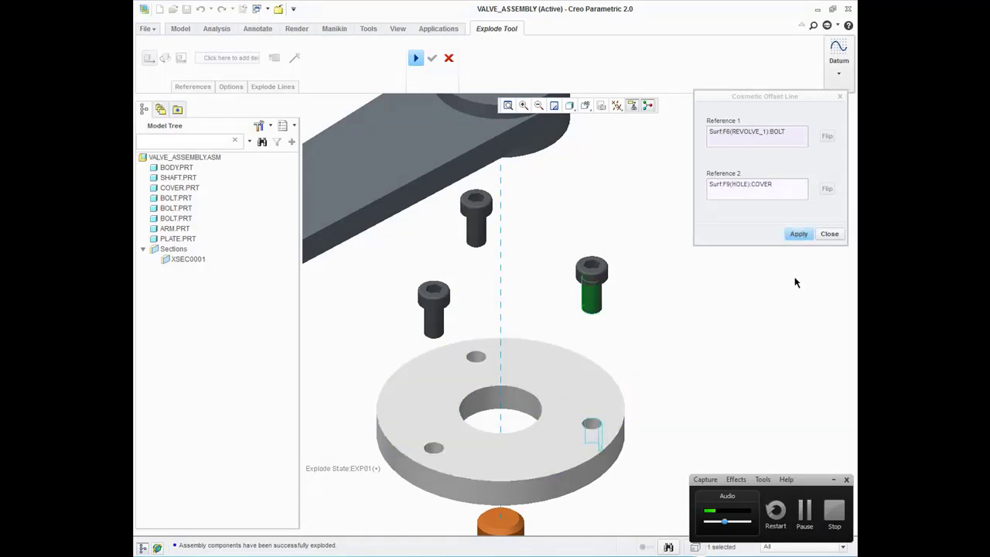
click(798, 234)
Add a second explode line from another bolt to the plate hole below it.
scroll(632, 338, down, 3)
scroll(632, 338, down, 2)
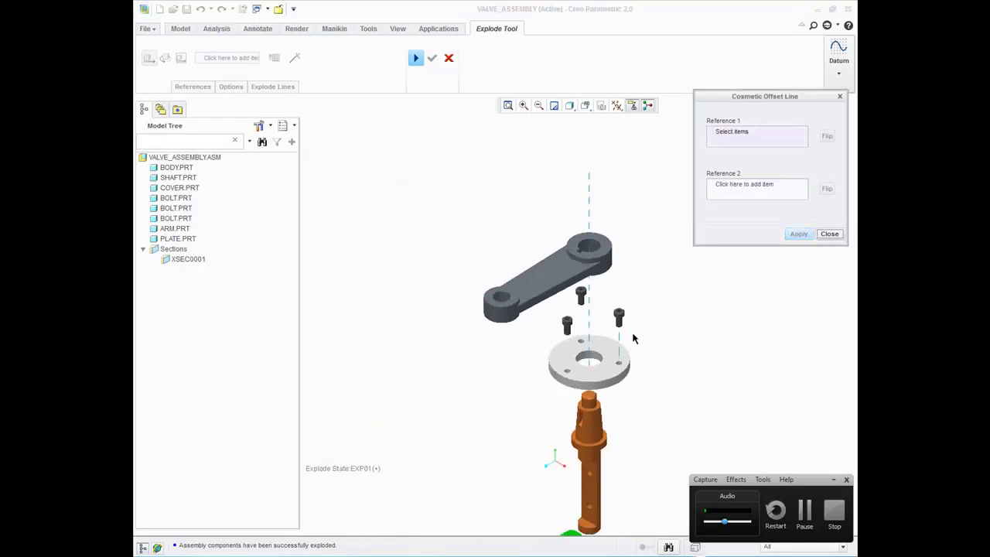
scroll(633, 338, down, 2)
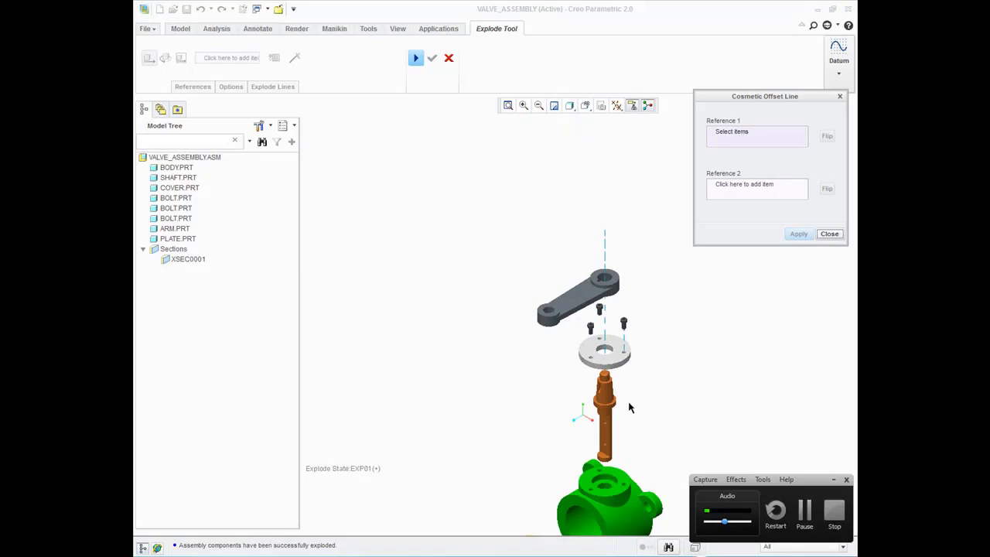
scroll(627, 394, up, 2)
scroll(570, 299, up, 3)
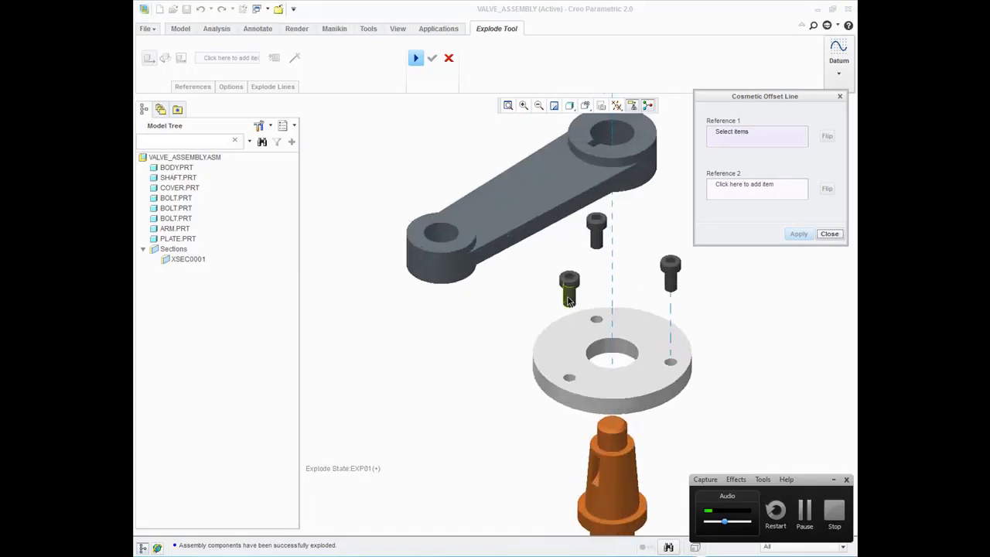
click(570, 293)
scroll(564, 381, up, 1)
scroll(564, 381, up, 1)
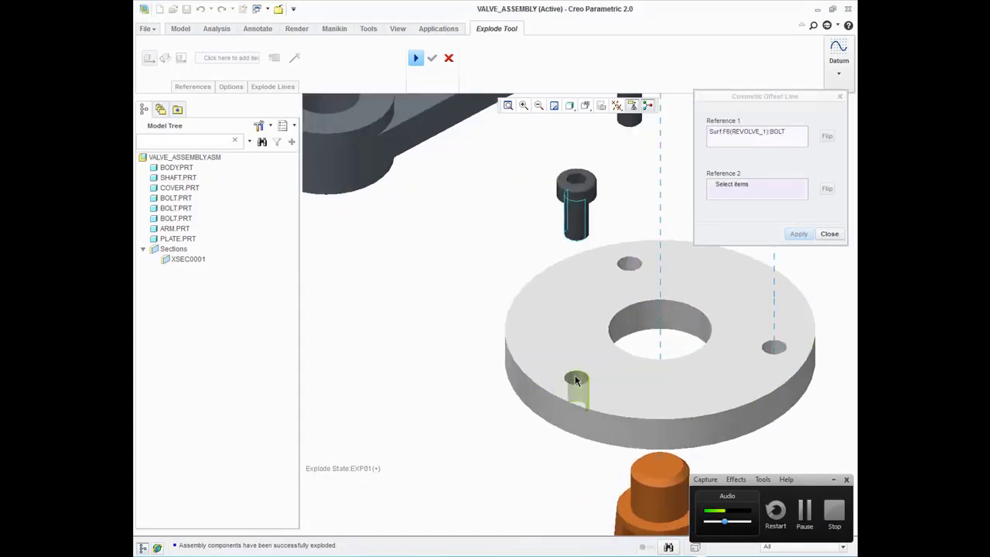
click(573, 379)
click(790, 234)
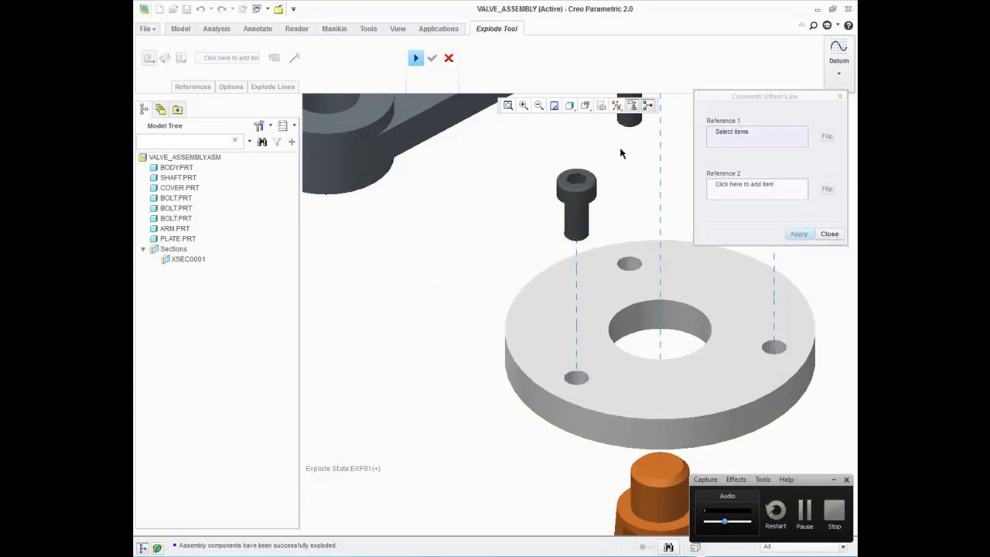
Discard the third bolt's references and close the offset line dialog.
shift+middle_drag(620, 117, 616, 145)
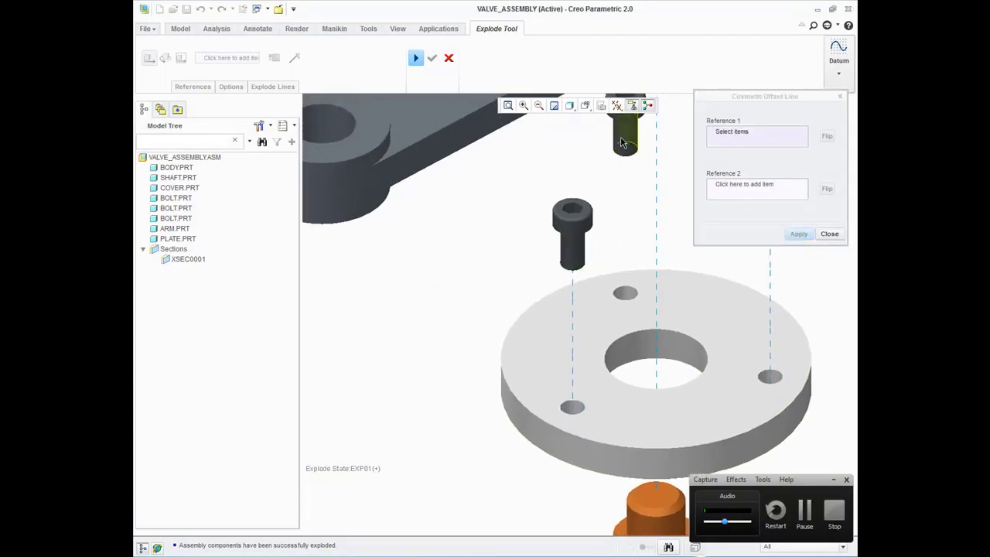
click(621, 142)
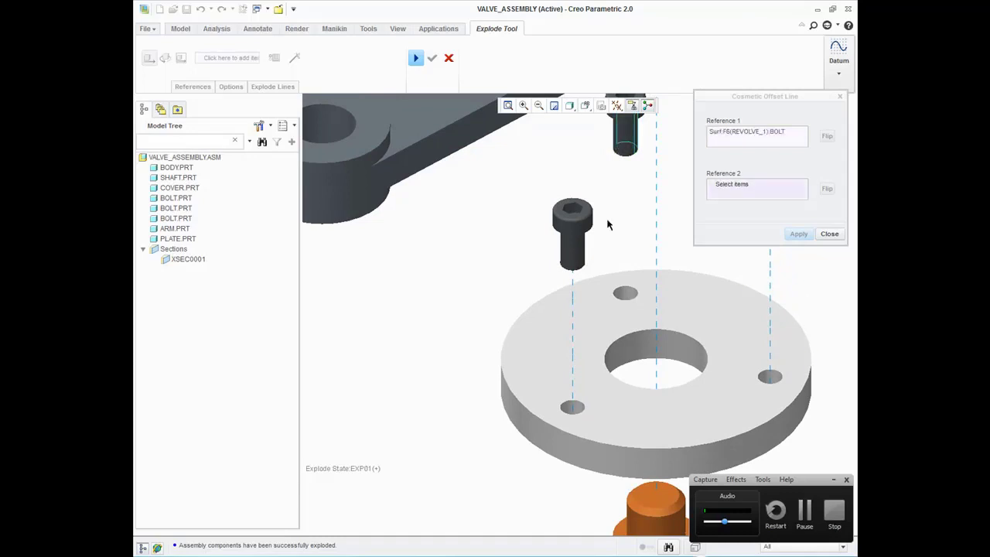
click(633, 299)
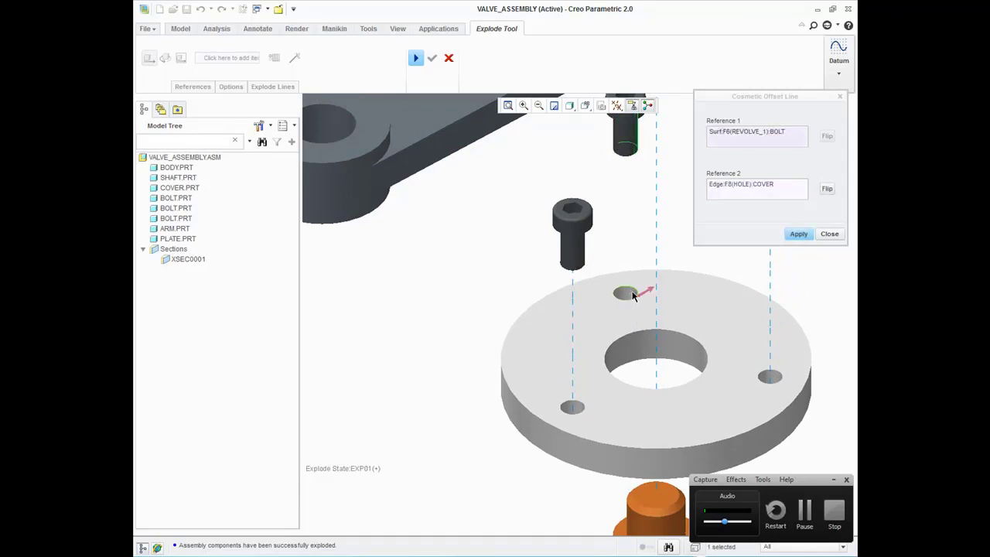
middle_click(626, 290)
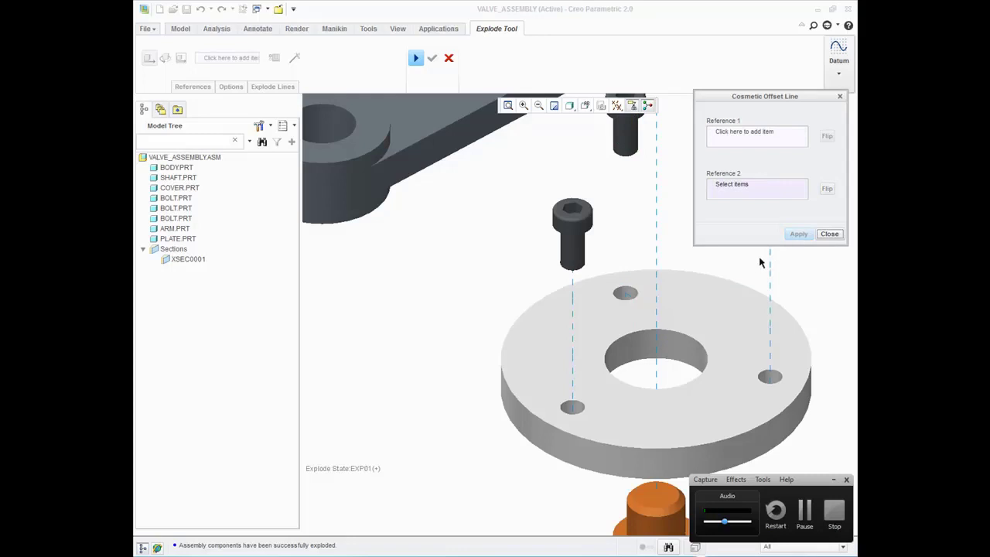
scroll(680, 265, up, 3)
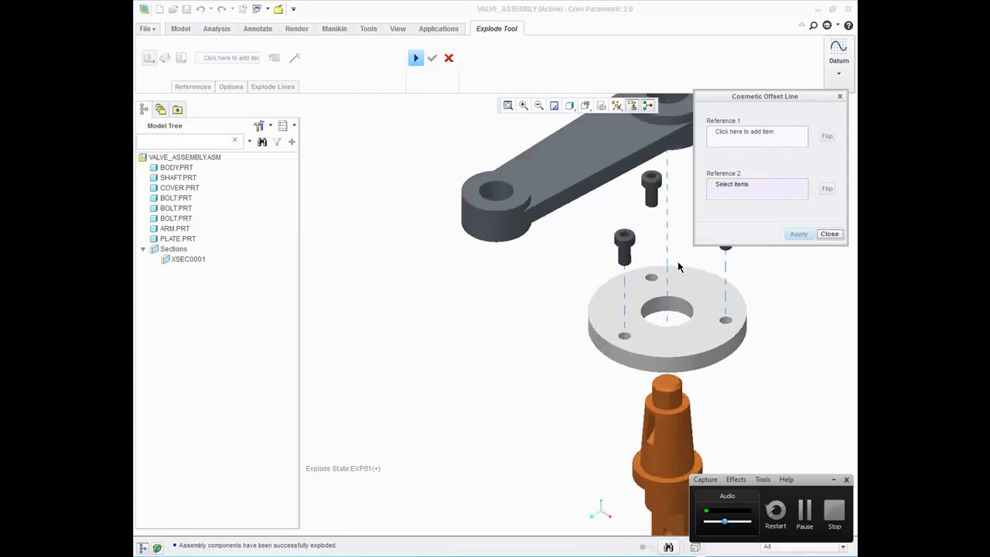
click(826, 233)
Create an explode line from the remaining bolt to its cover hole and close the dialog.
click(272, 86)
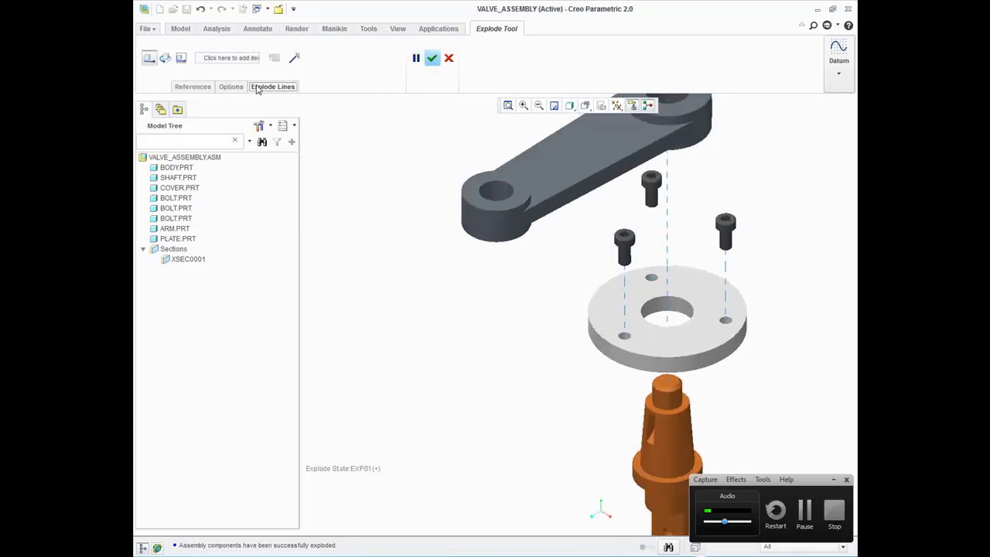
click(266, 115)
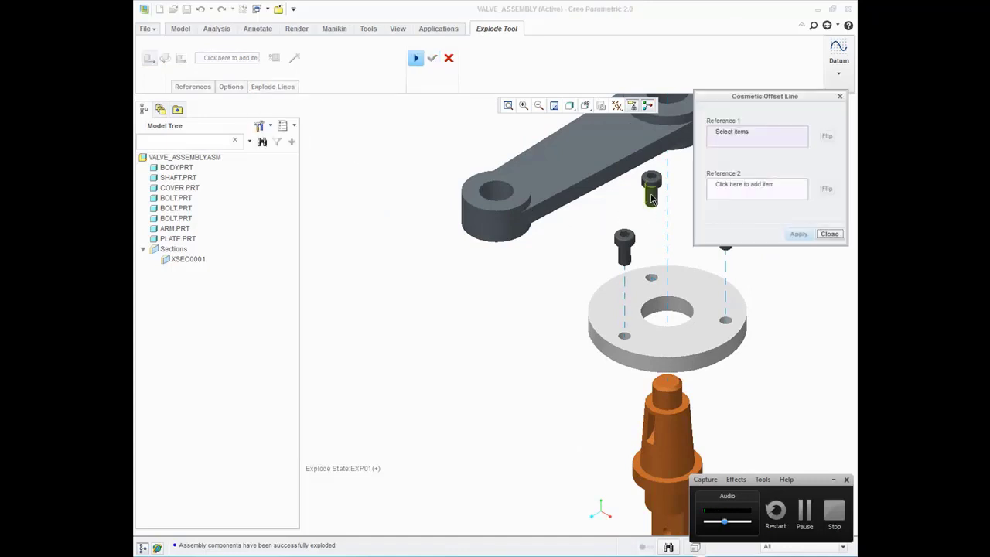
click(651, 199)
scroll(656, 296, down, 3)
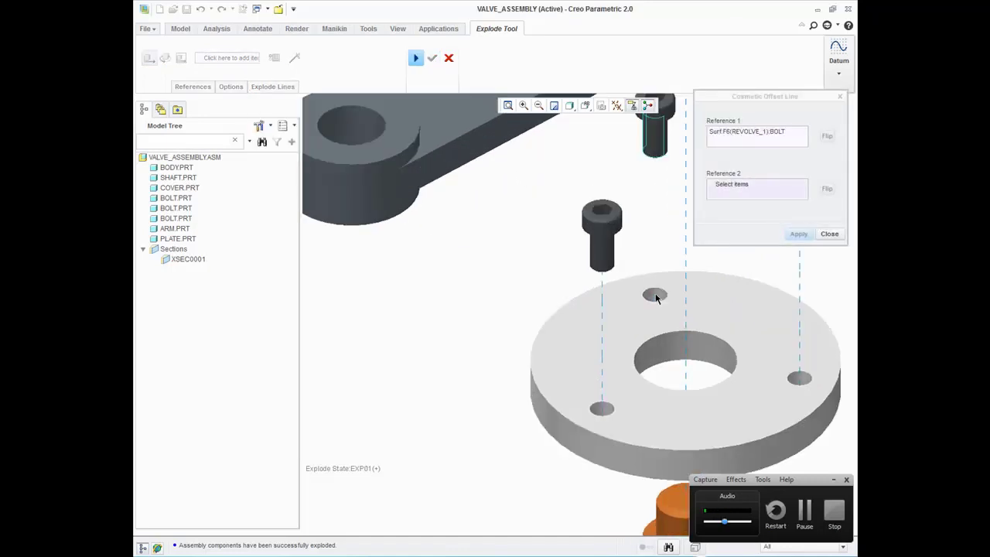
click(648, 302)
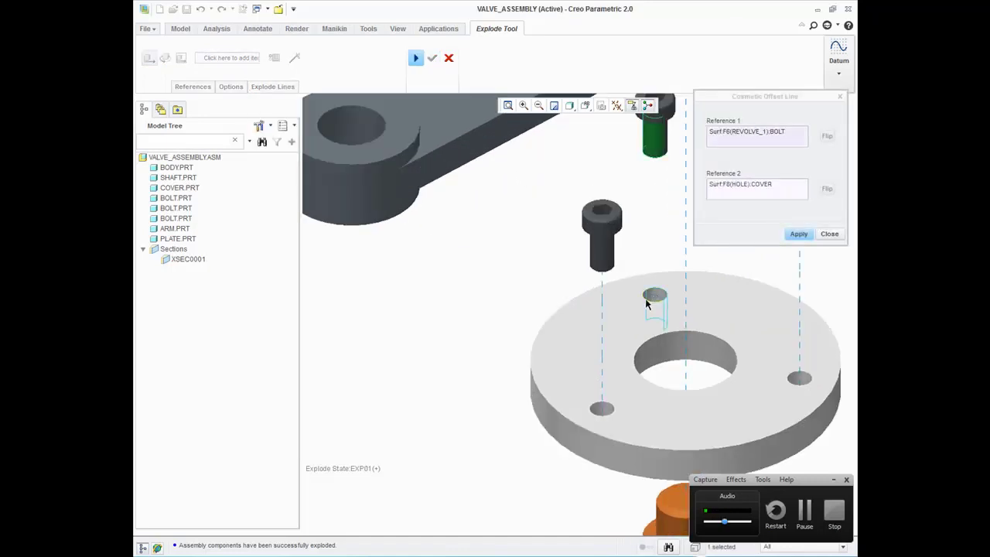
click(796, 234)
click(828, 233)
Select the central axis explode line and pan to centre the exploded assembly.
scroll(647, 356, up, 3)
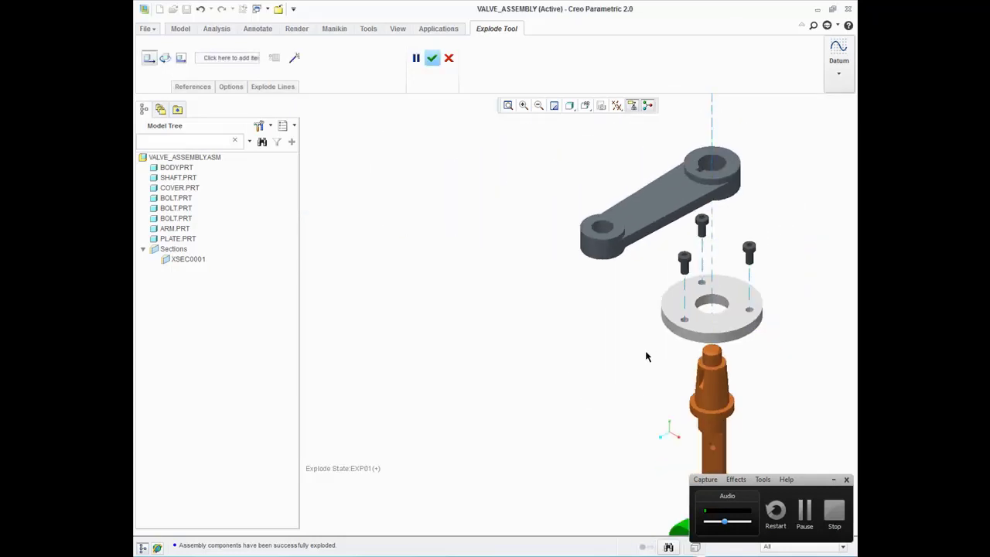
scroll(647, 357, up, 2)
click(682, 190)
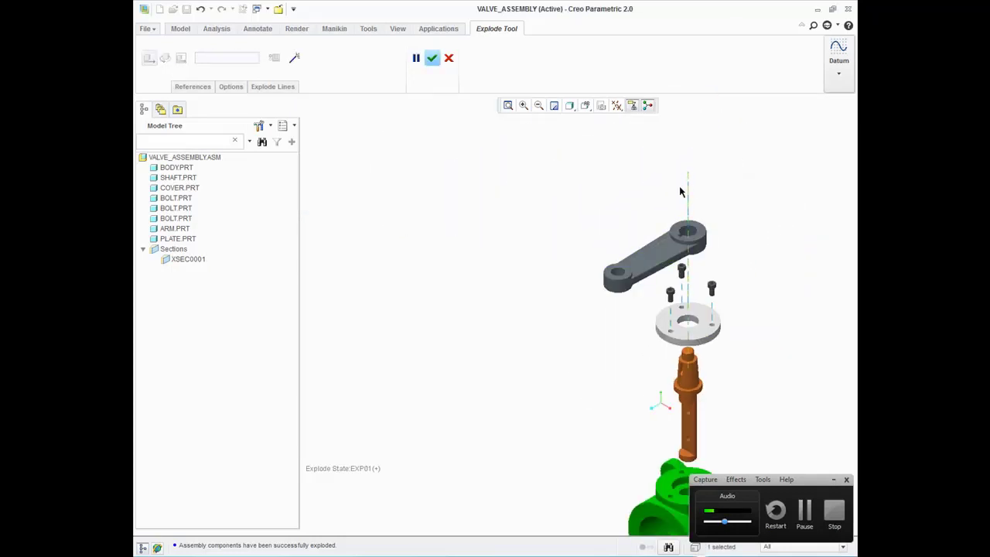
shift+middle_drag(633, 384, 488, 353)
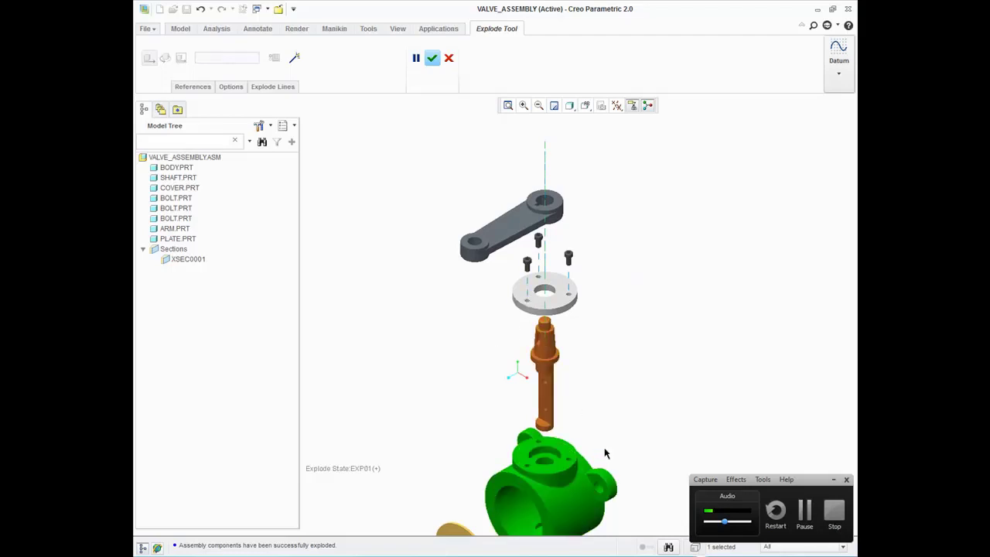
mouse_move(605, 443)
shift+middle_down()
mouse_move(592, 430)
mouse_move(584, 372)
shift+middle_up()
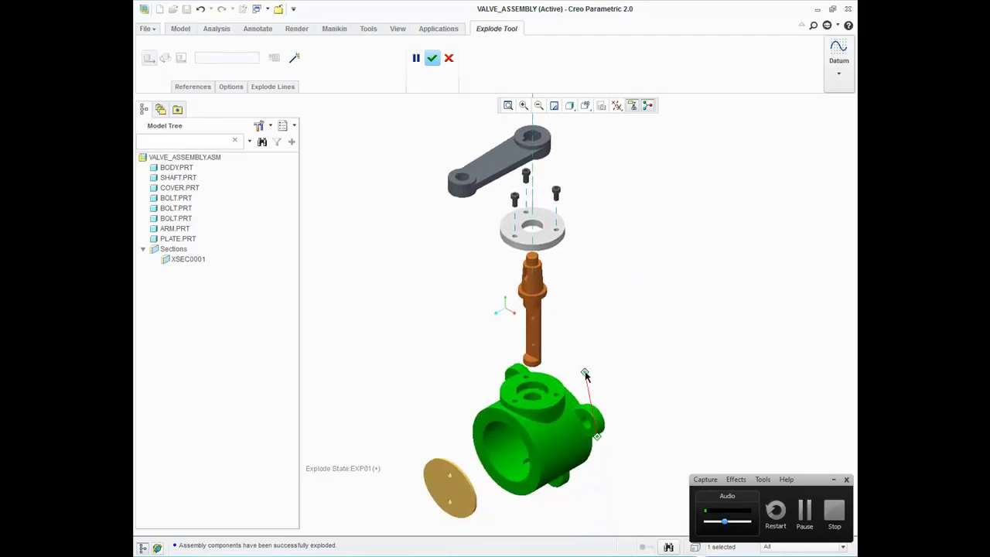
Create an explode line from the shaft's bottom face to the hole in the valve body.
click(272, 86)
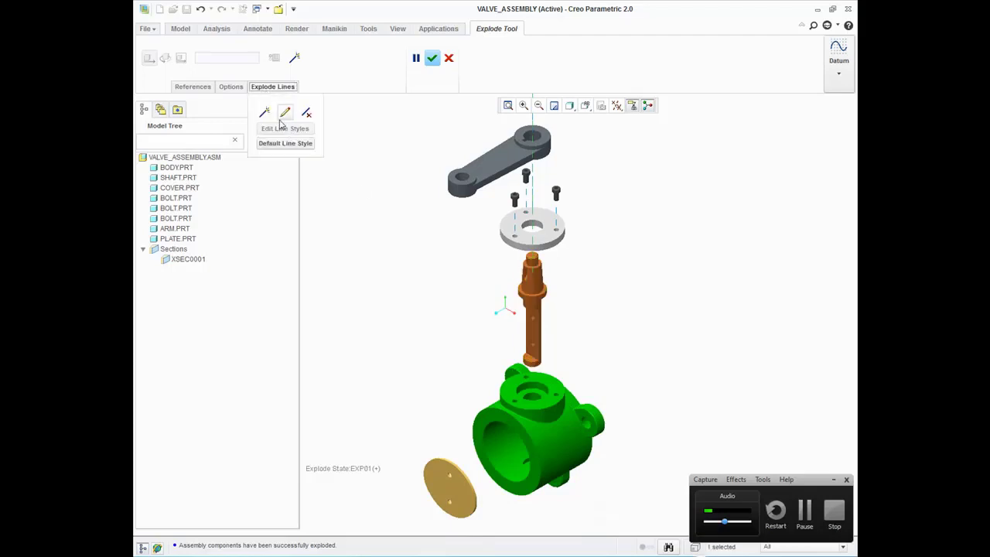
click(265, 116)
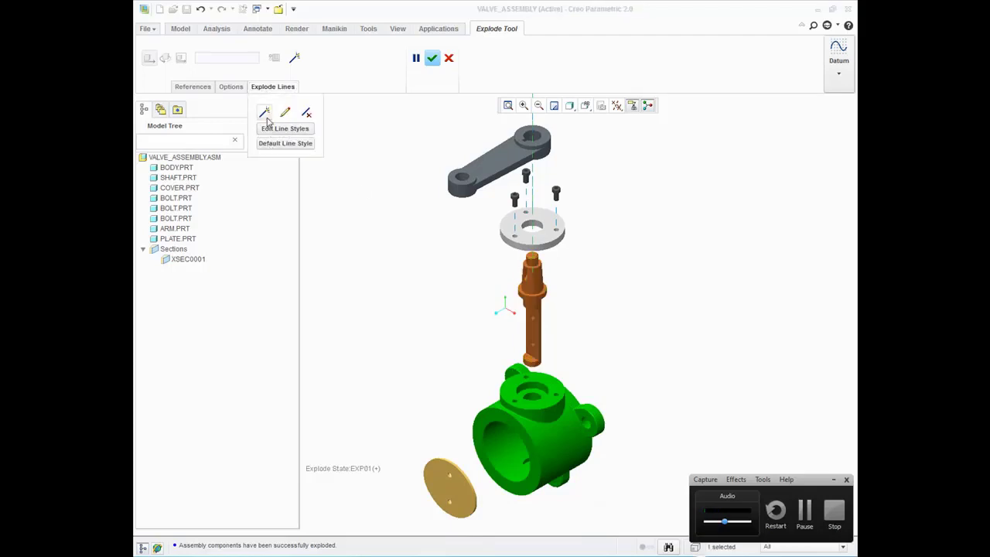
click(265, 116)
scroll(534, 373, up, 3)
scroll(533, 364, up, 2)
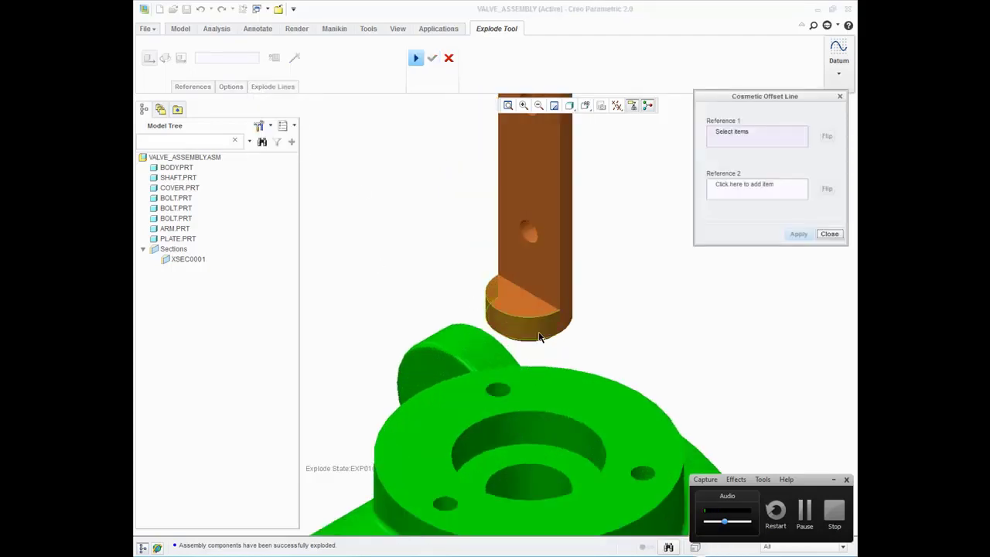
click(536, 337)
scroll(526, 412, down, 2)
click(529, 421)
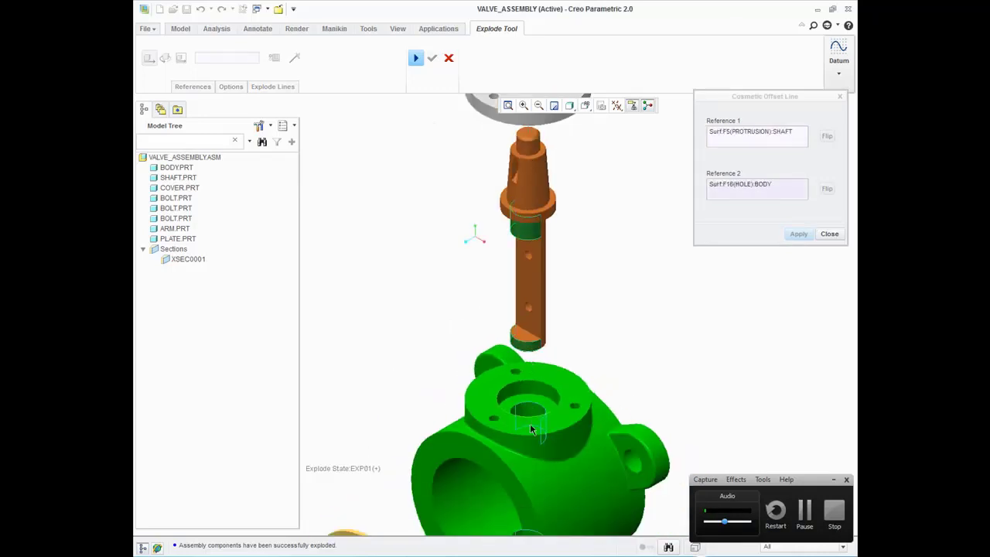
middle_click(770, 255)
Add an offset line from the cover plate surface to the body's side hole.
scroll(645, 342, down, 3)
scroll(643, 345, down, 1)
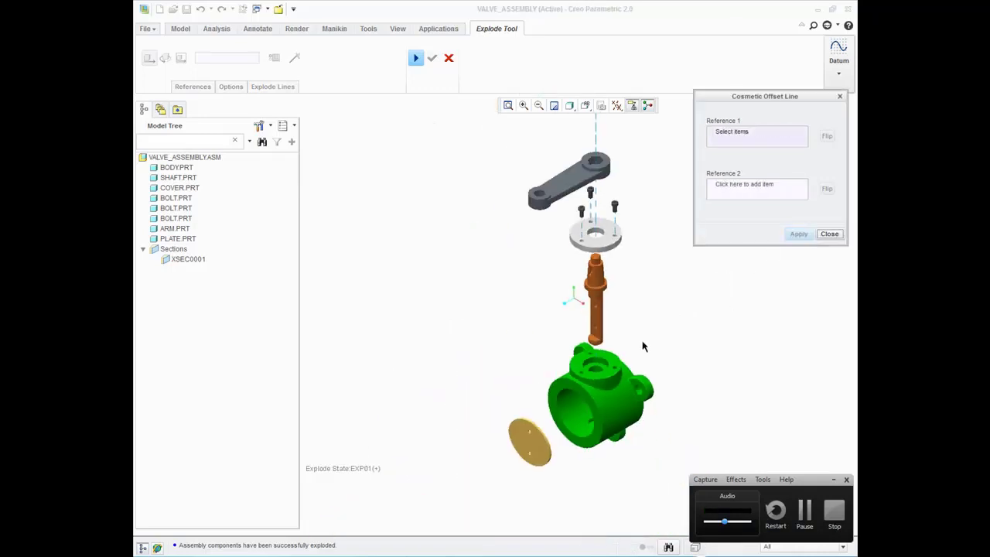
scroll(552, 429, up, 2)
scroll(538, 443, up, 1)
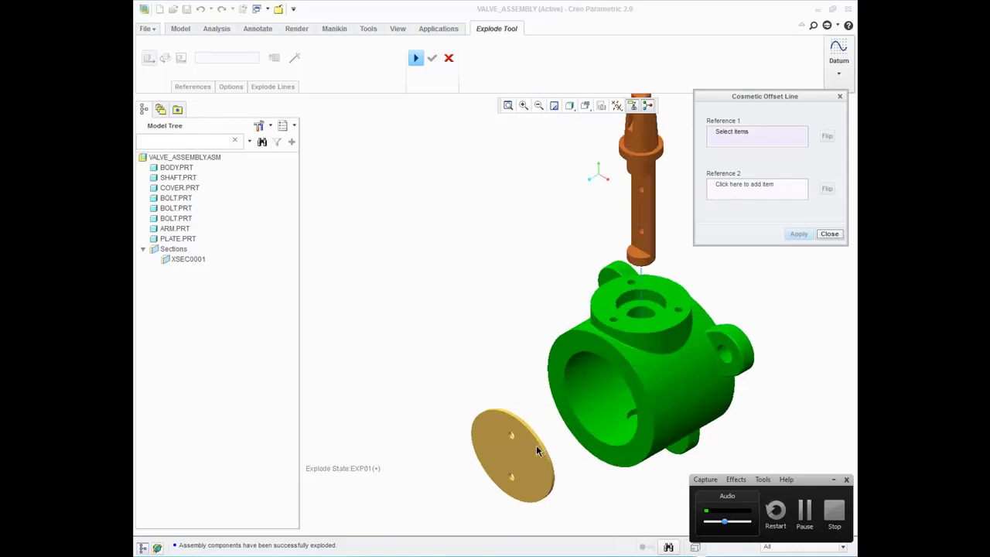
scroll(536, 445, up, 1)
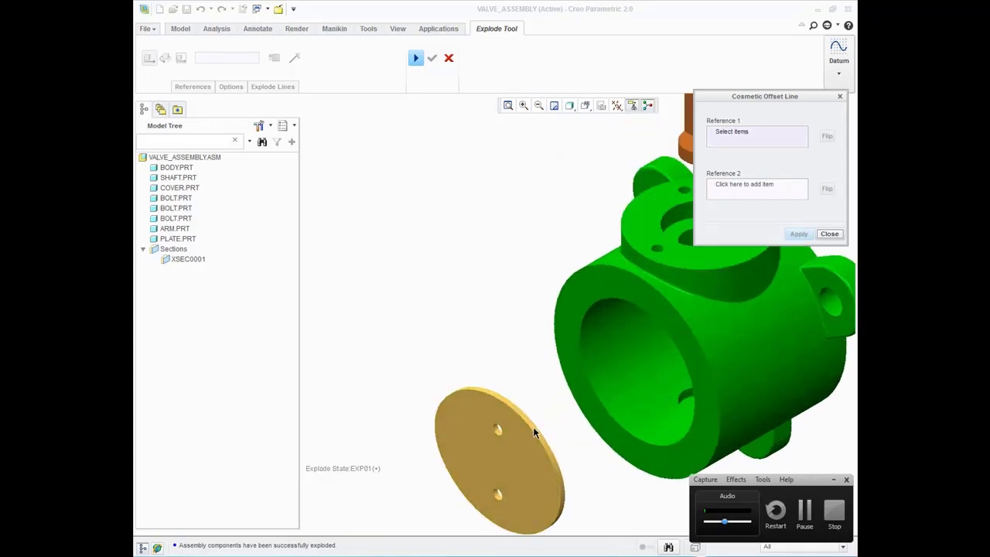
click(533, 433)
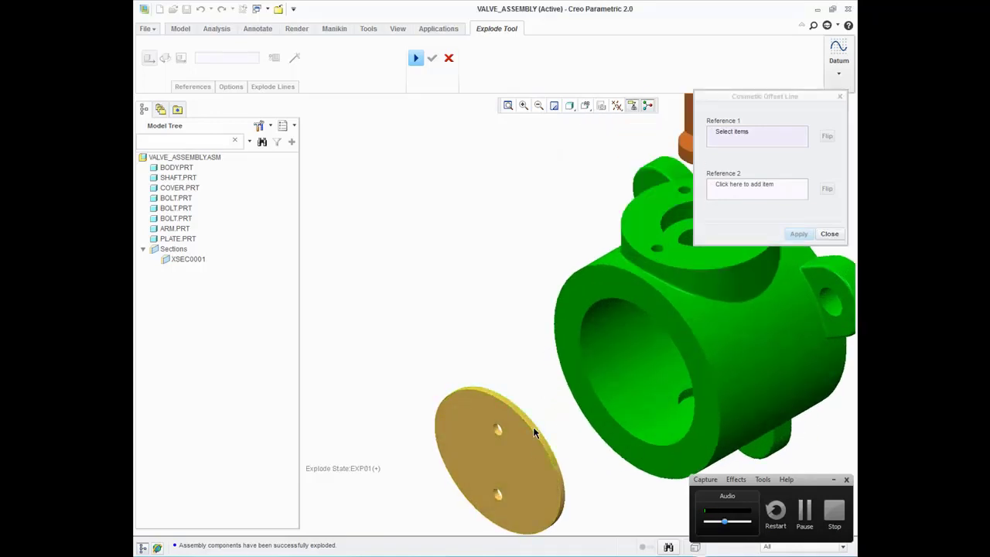
click(534, 428)
click(622, 350)
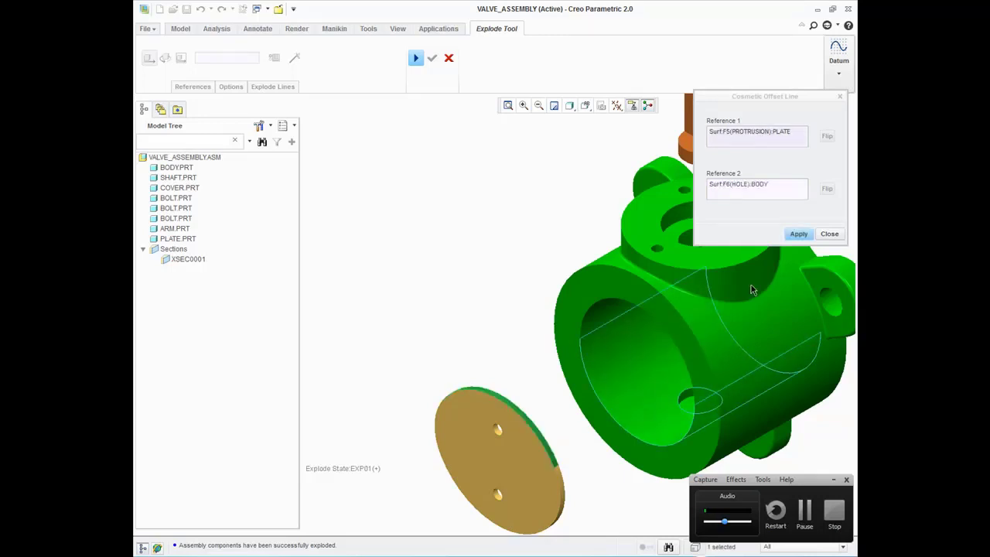
click(799, 234)
key(ctrl+d)
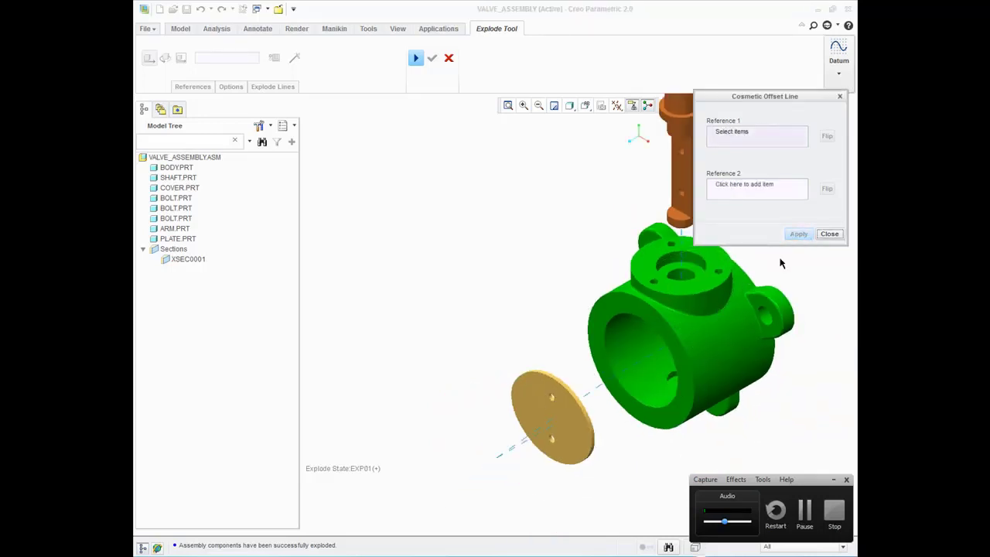
click(825, 233)
Centre the exploded assembly in view and accept the Explode Tool edits.
click(516, 454)
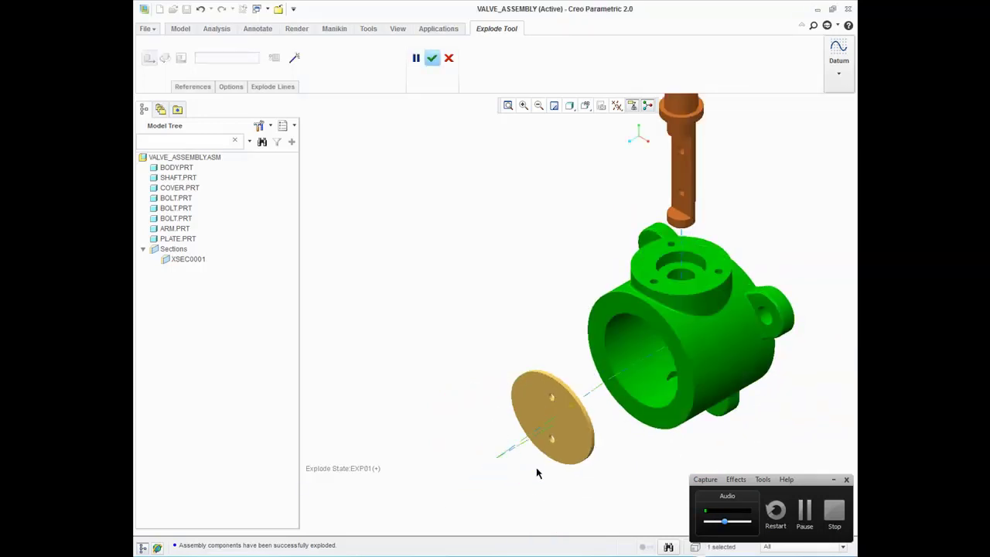
scroll(538, 470, down, 2)
scroll(533, 469, down, 2)
shift+middle_drag(554, 451, 426, 481)
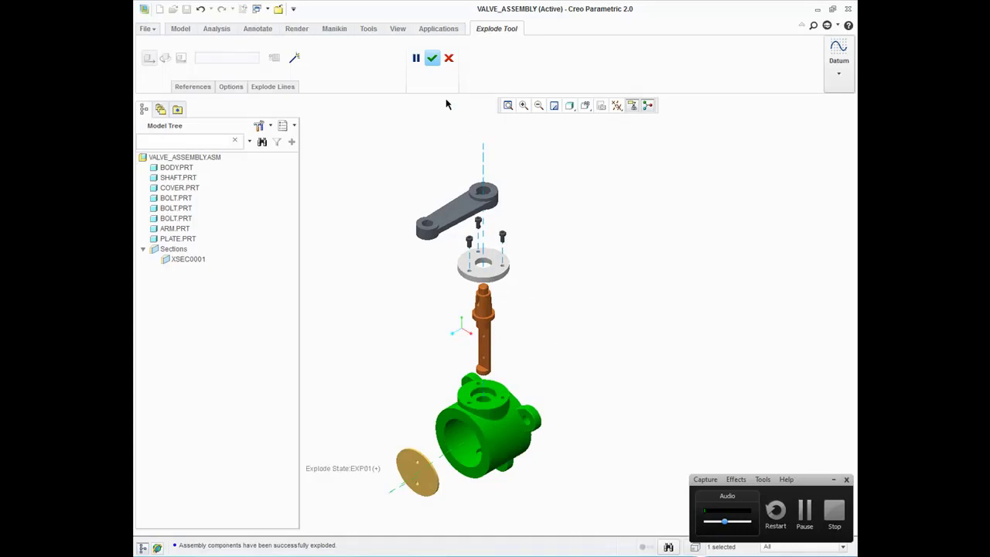
click(432, 58)
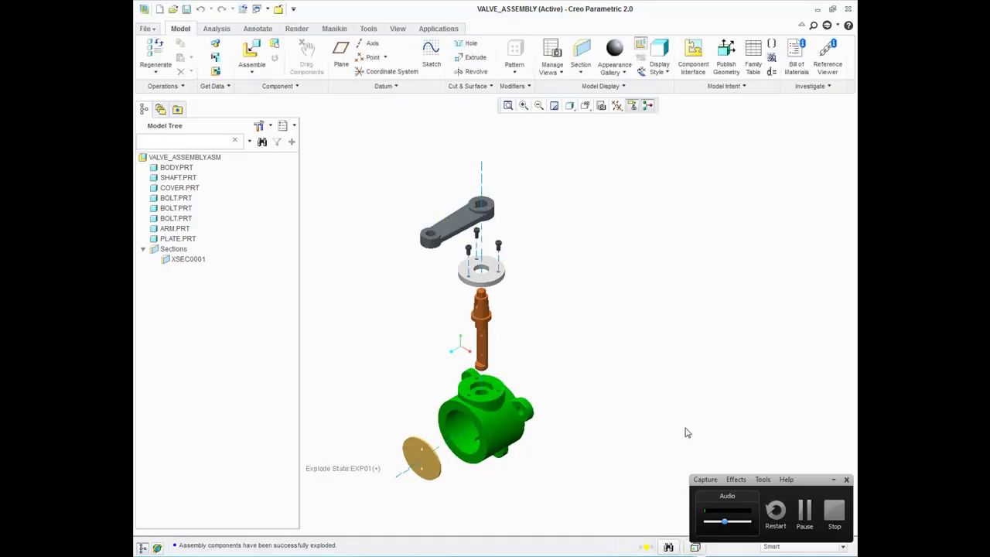
Collapse the exploded valve to its assembled state and list the Planar, X/Y/Z Direction, Offset, Zone section types.
click(804, 509)
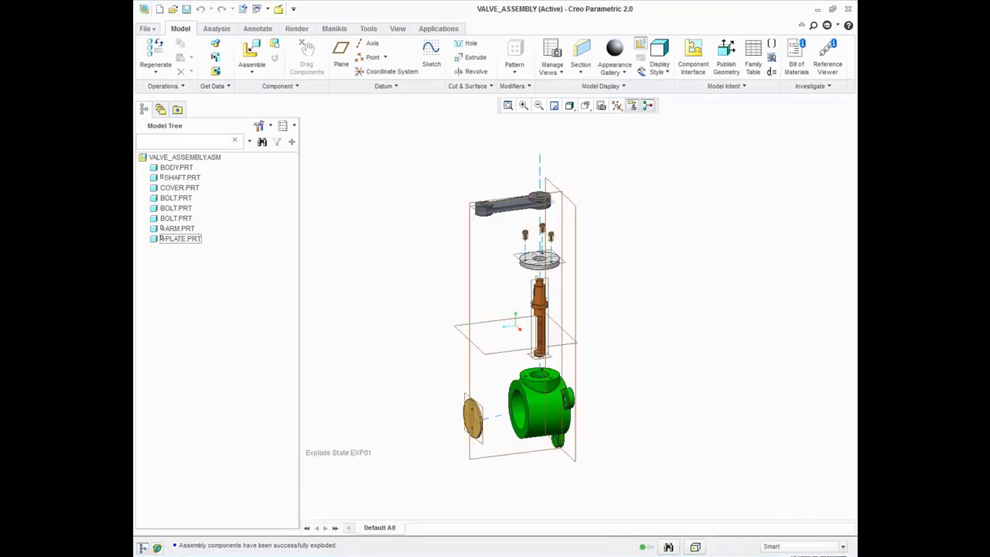
click(759, 554)
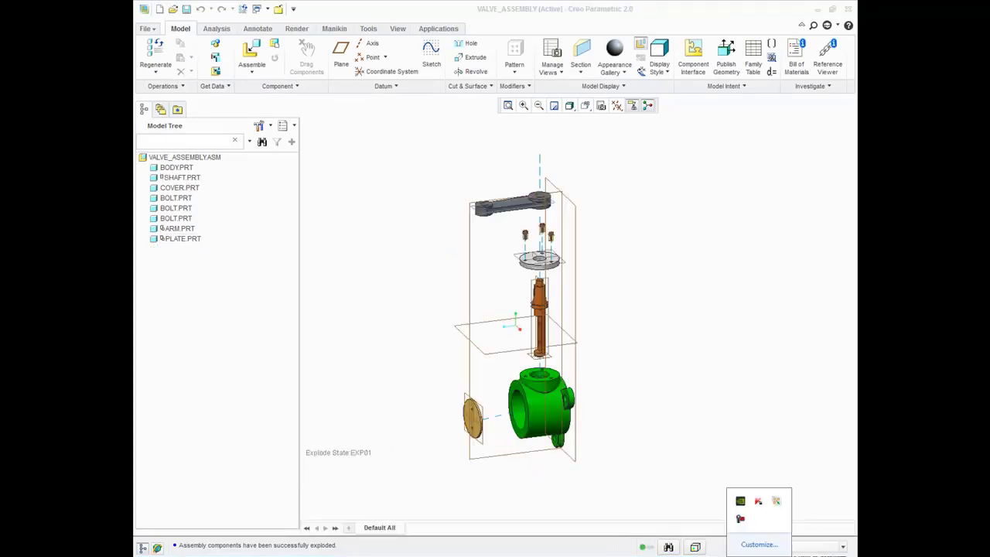
click(740, 521)
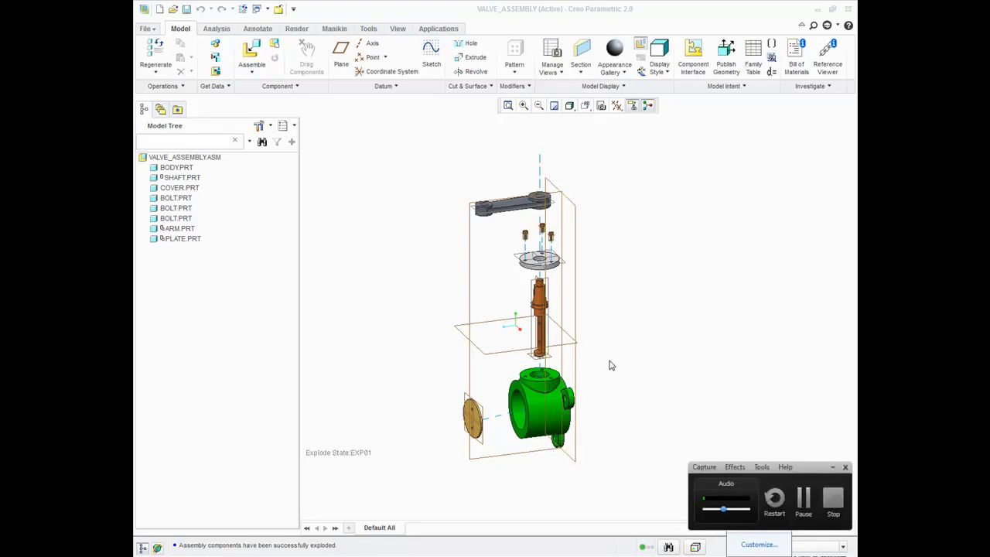
shift+middle_drag(614, 356, 629, 391)
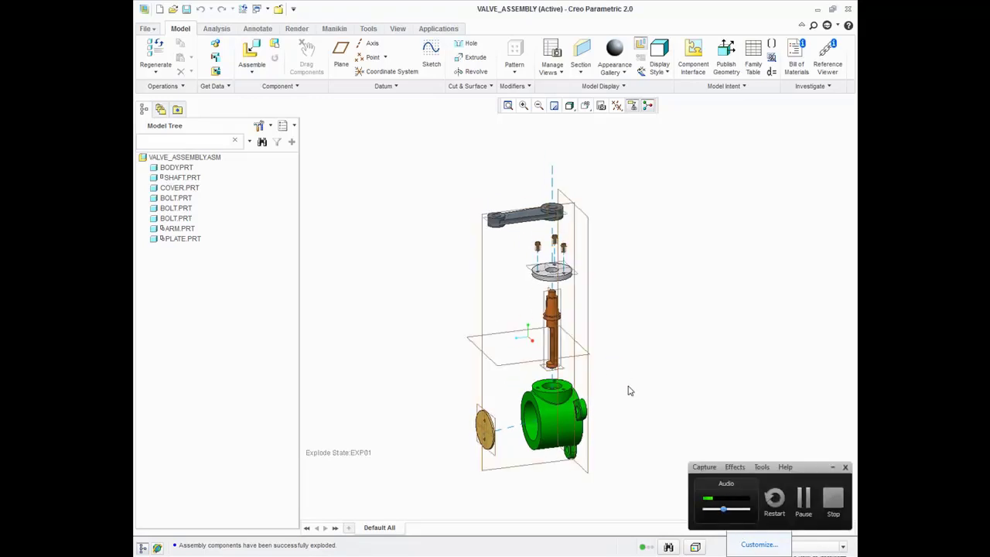
click(641, 51)
scroll(570, 307, up, 5)
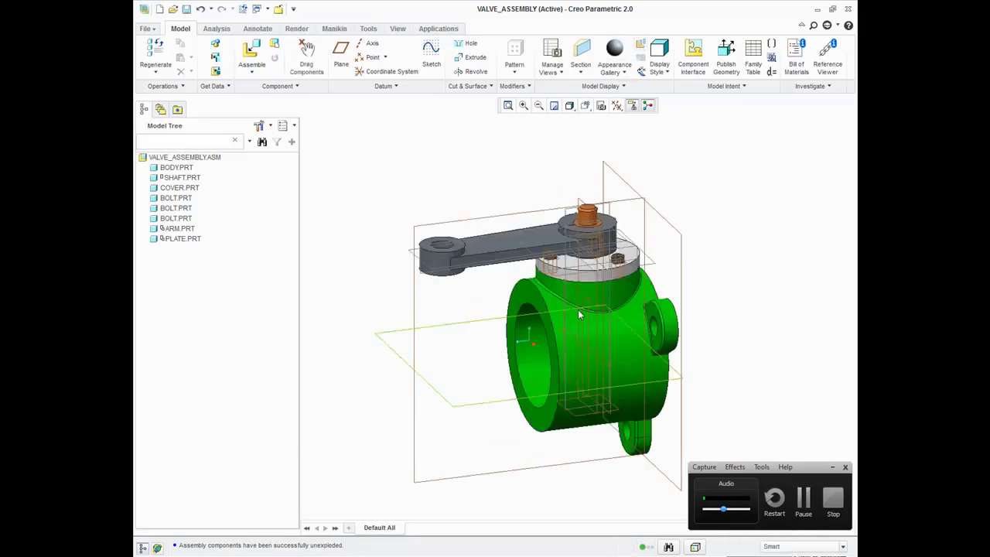
click(580, 72)
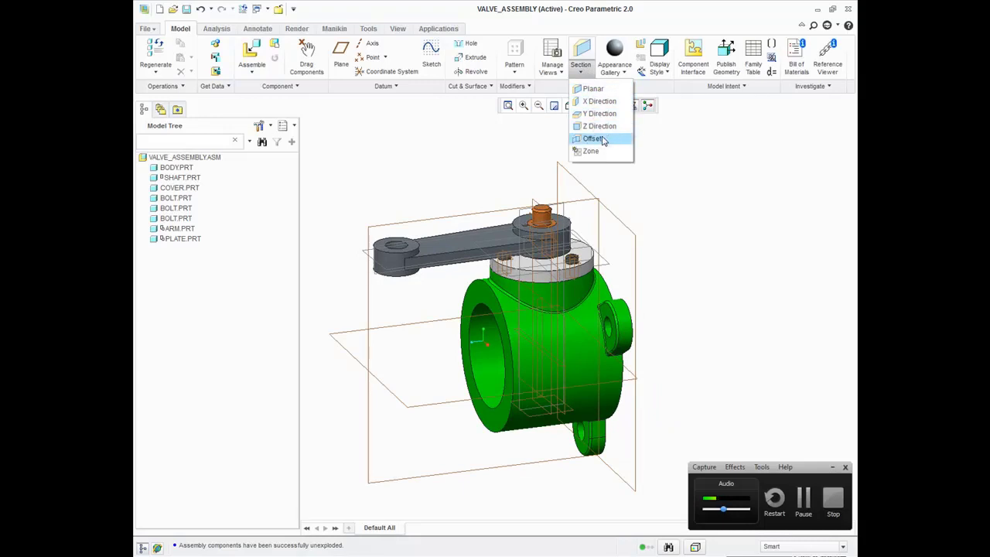
Start an Offset cross-section and define its sketch on the ASM_TOP datum plane.
click(603, 140)
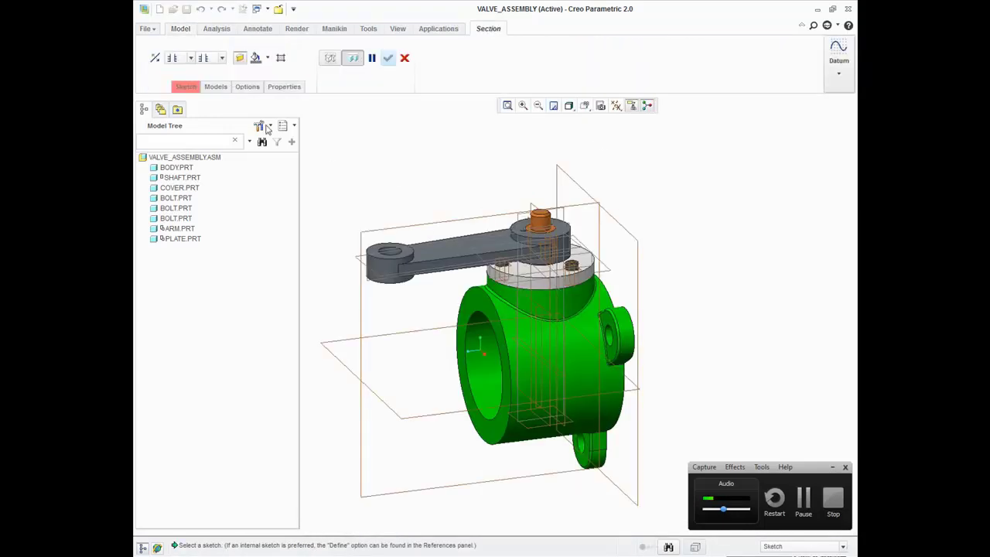
click(194, 90)
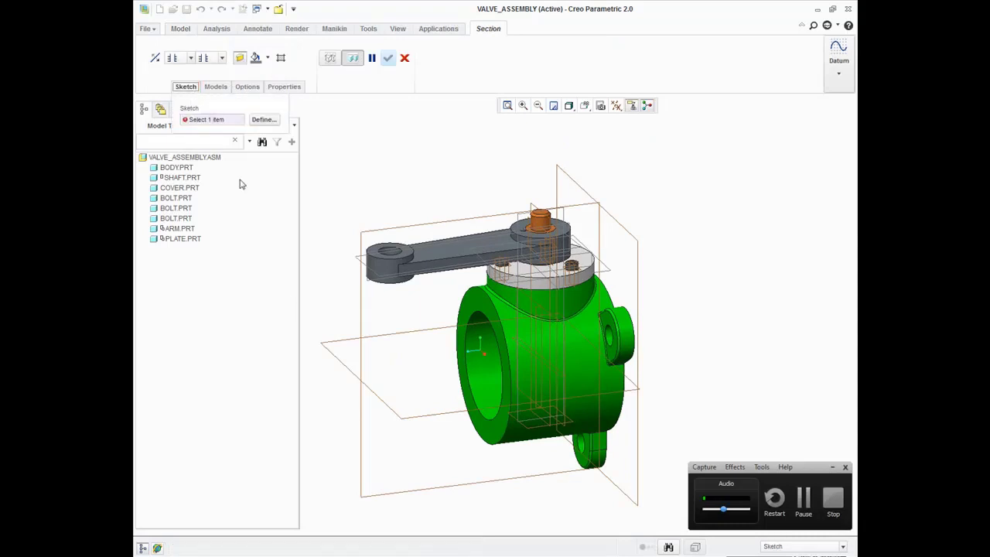
click(265, 122)
click(376, 342)
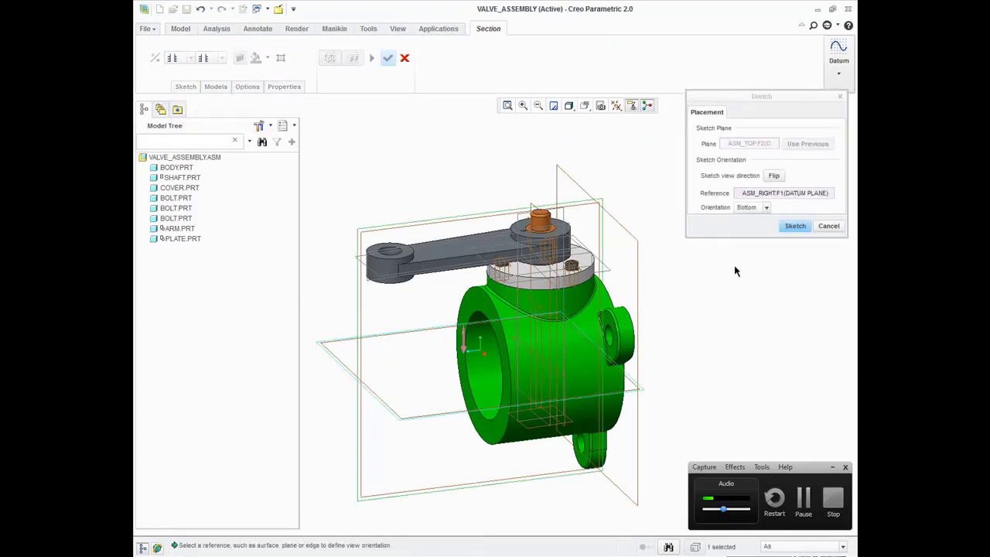
click(796, 225)
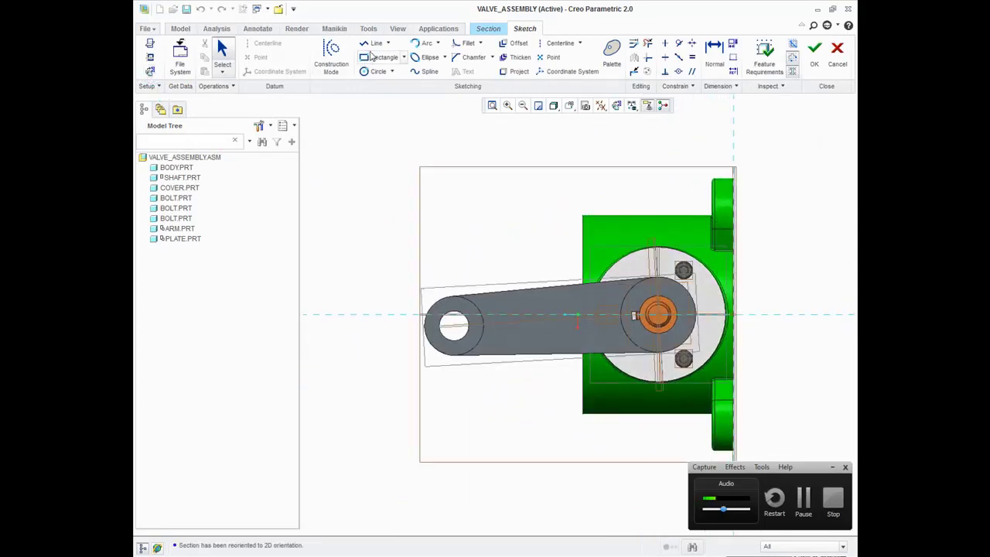
click(150, 59)
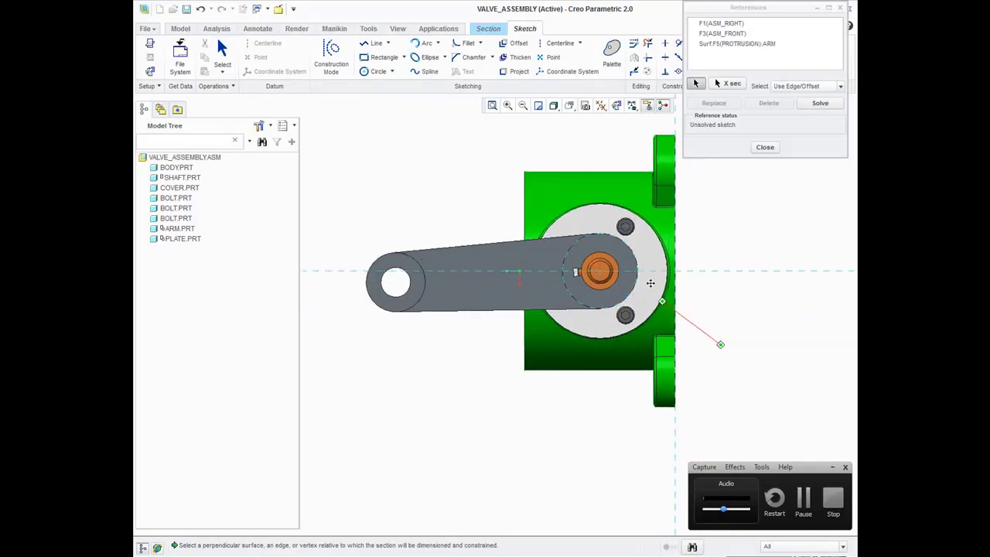
shift+middle_drag(727, 348, 602, 267)
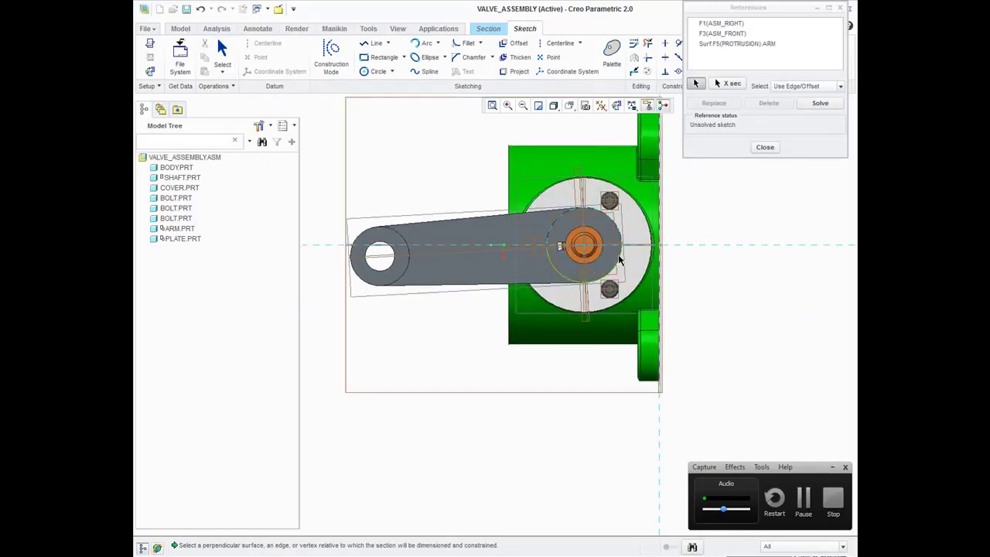
click(765, 147)
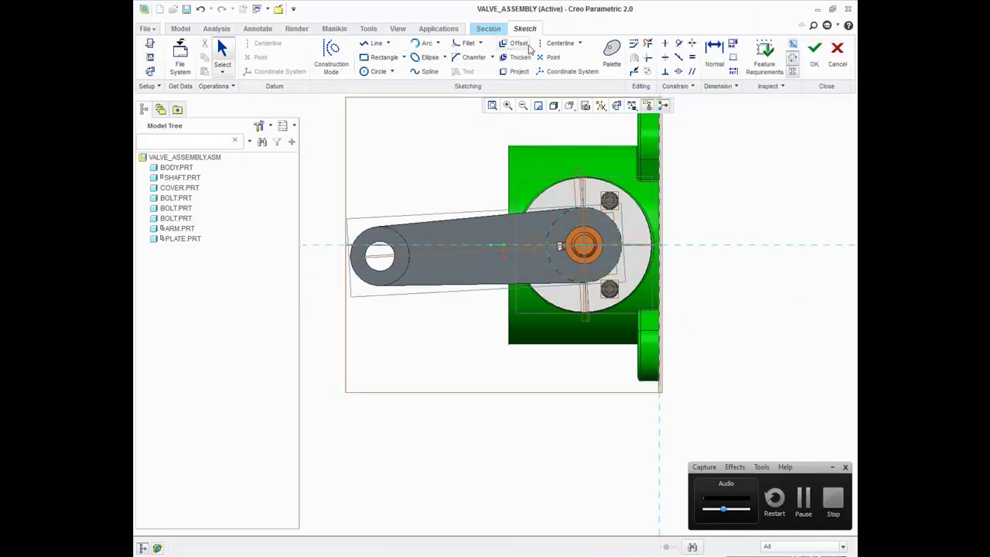
Sketch a horizontal centerline and an L-shaped section line through the shaft hole centre.
click(558, 43)
click(585, 247)
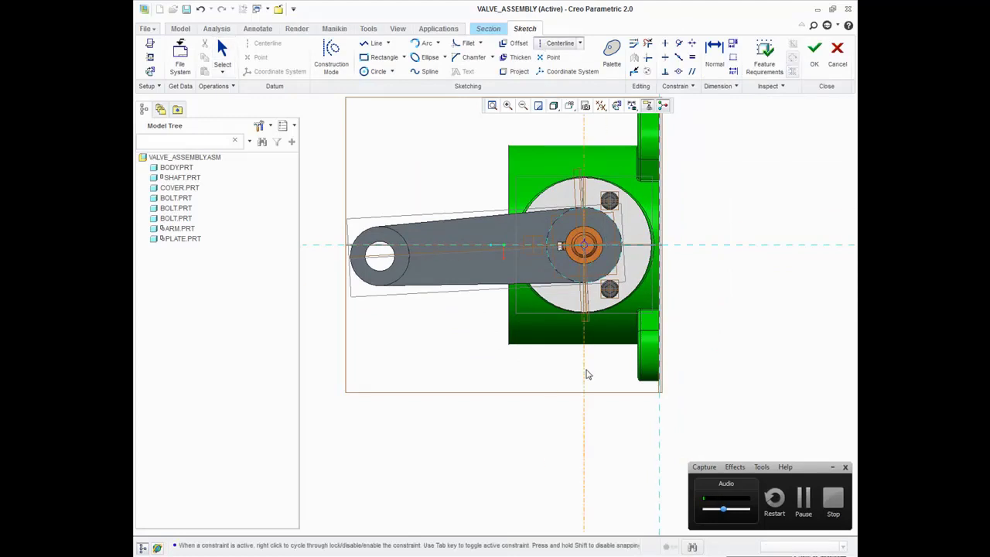
click(460, 246)
click(371, 43)
click(319, 244)
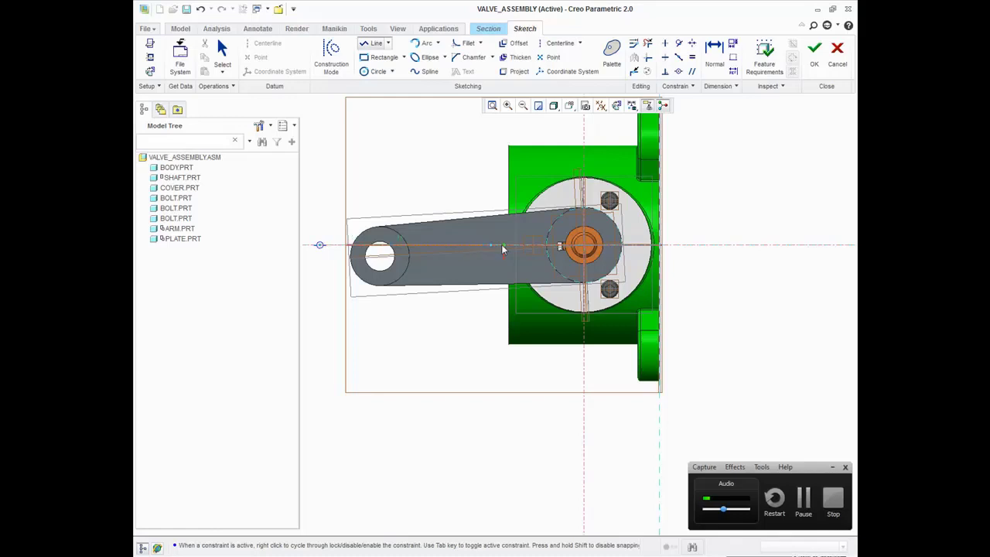
click(584, 246)
click(584, 450)
click(816, 61)
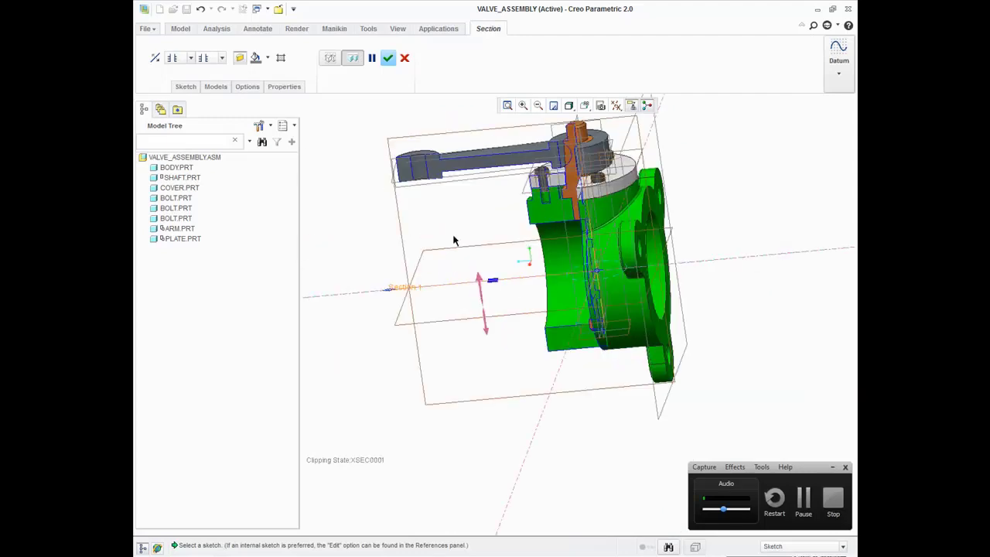
Confirm the offset section, return to the standard 3-D view, and edit XSEC0001.
click(387, 57)
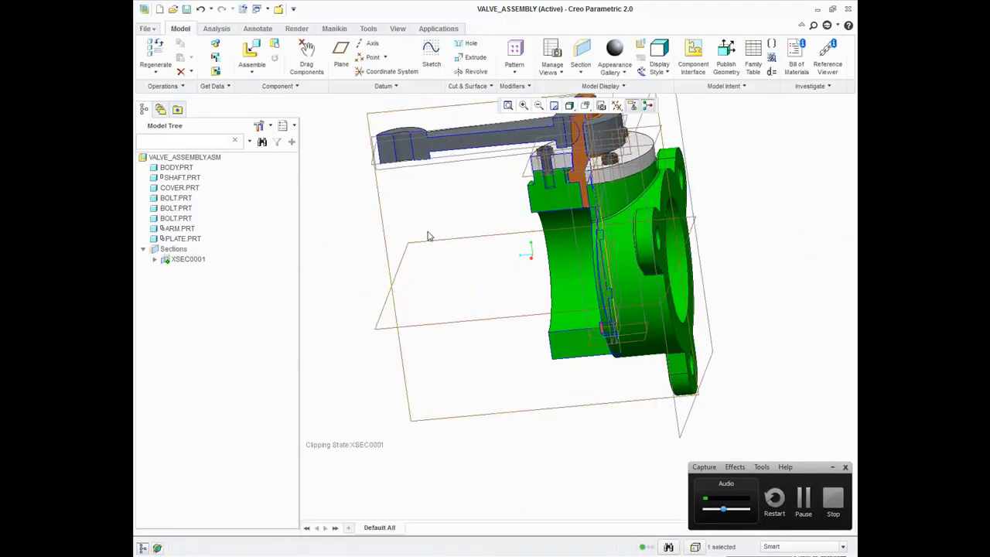
mouse_move(429, 235)
middle_down()
mouse_move(605, 313)
mouse_move(580, 287)
middle_up()
key(ctrl+d)
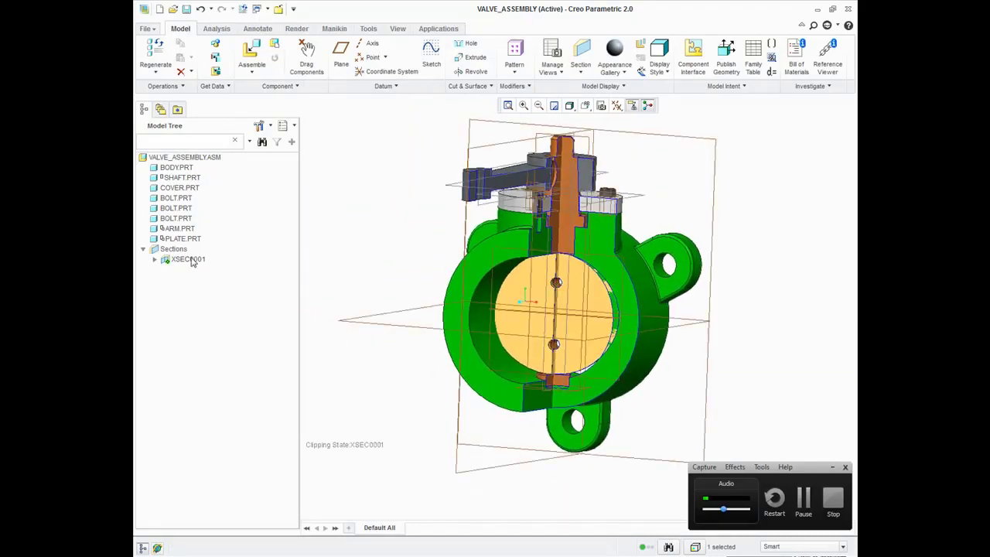
right_click(193, 262)
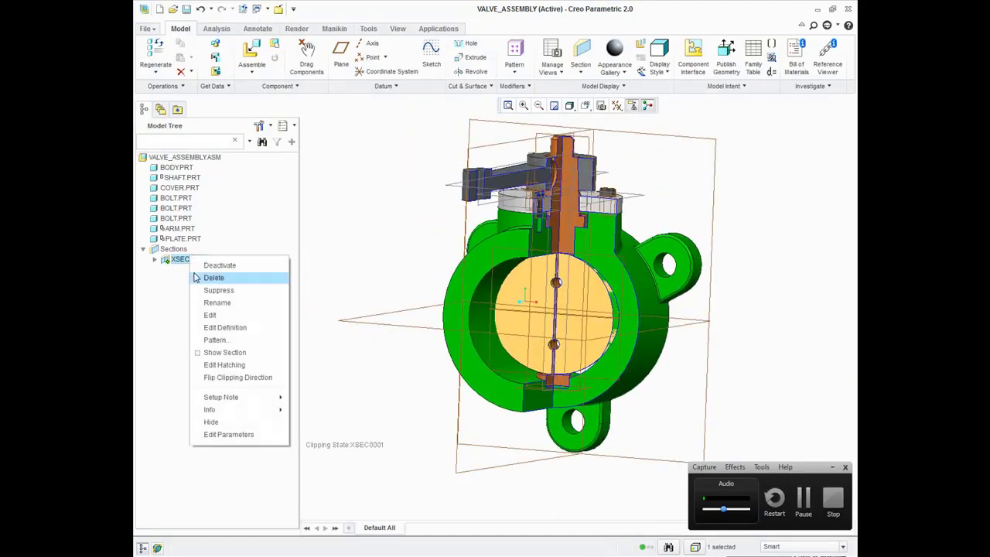
click(240, 326)
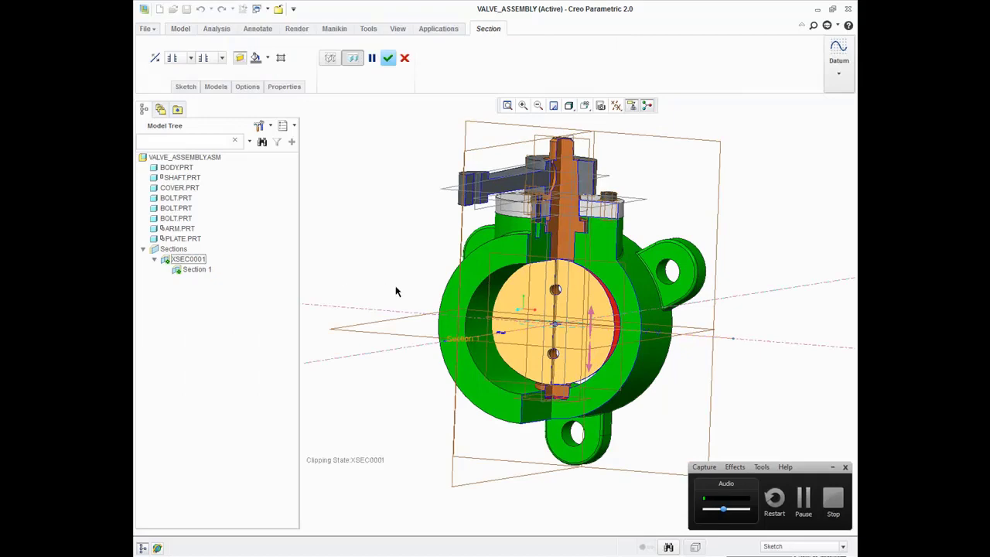
Turn section clipping on and flip it so the opposite valve half is removed.
middle_drag(480, 300, 476, 301)
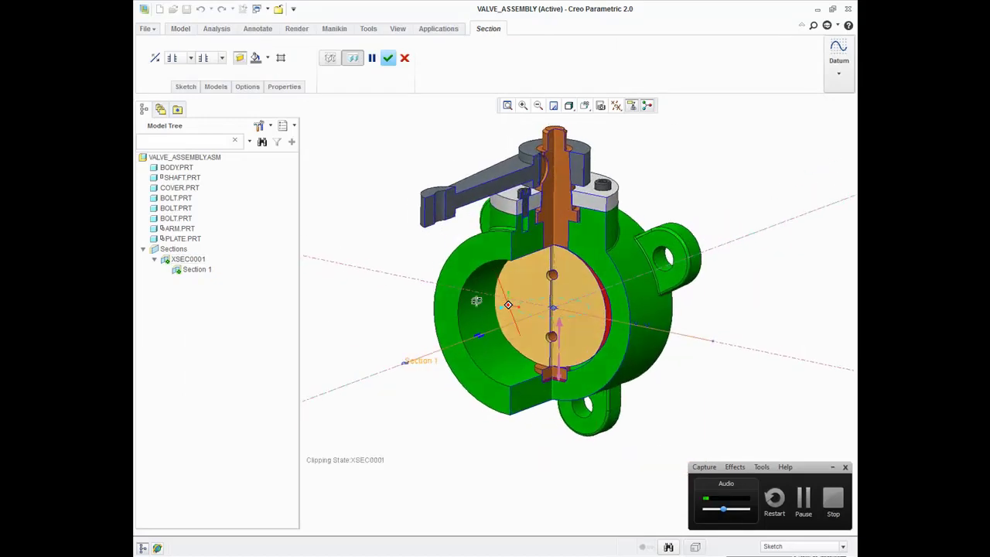
click(189, 61)
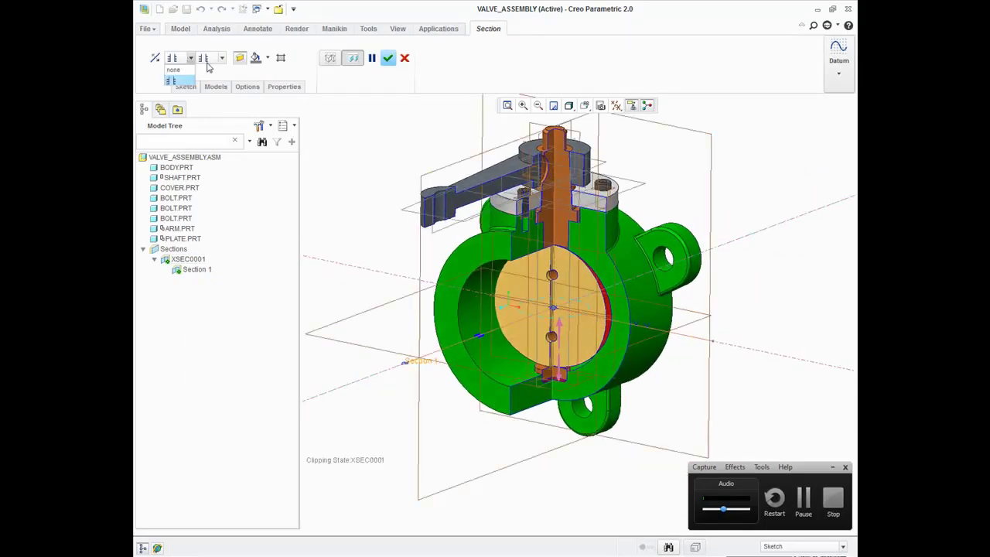
click(178, 81)
click(159, 65)
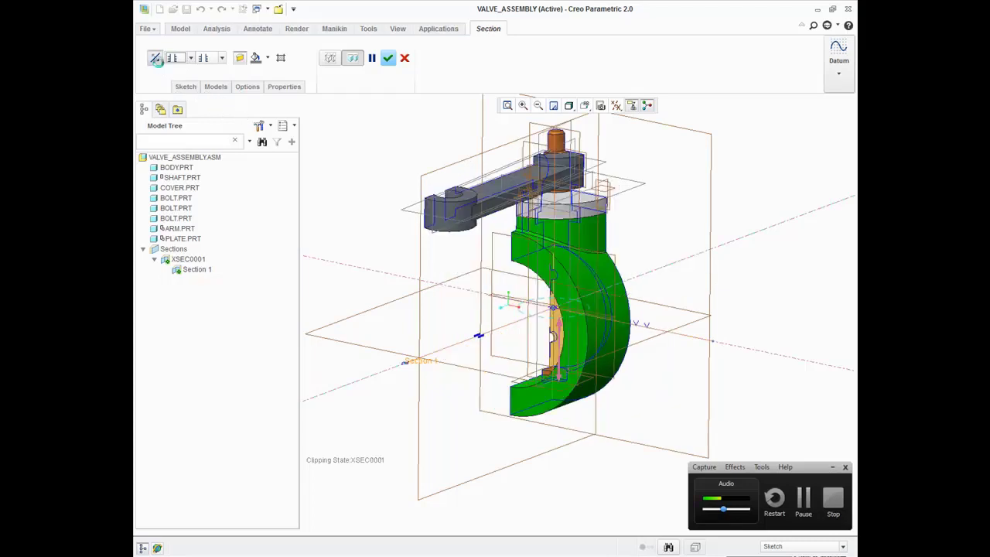
click(158, 66)
click(158, 66)
click(159, 66)
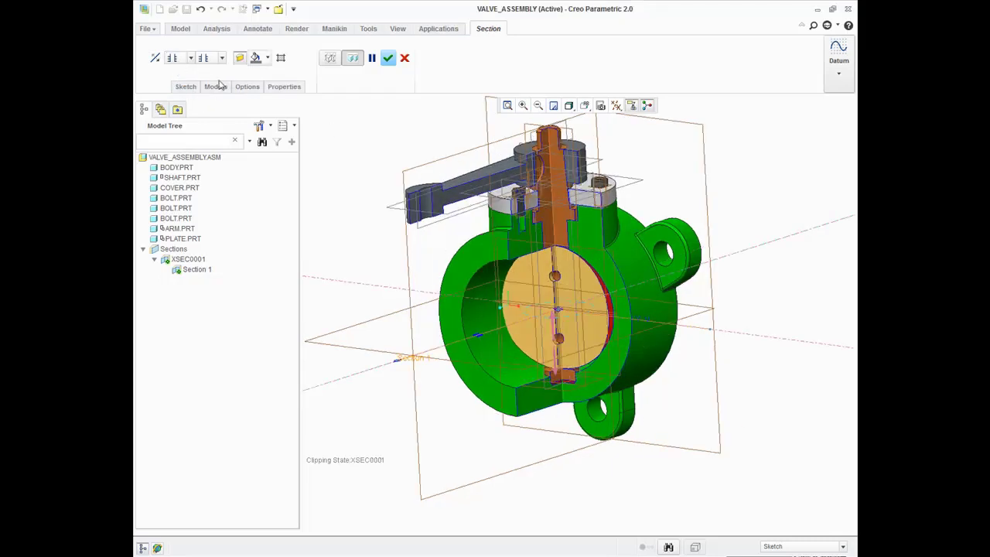
middle_drag(487, 248, 501, 269)
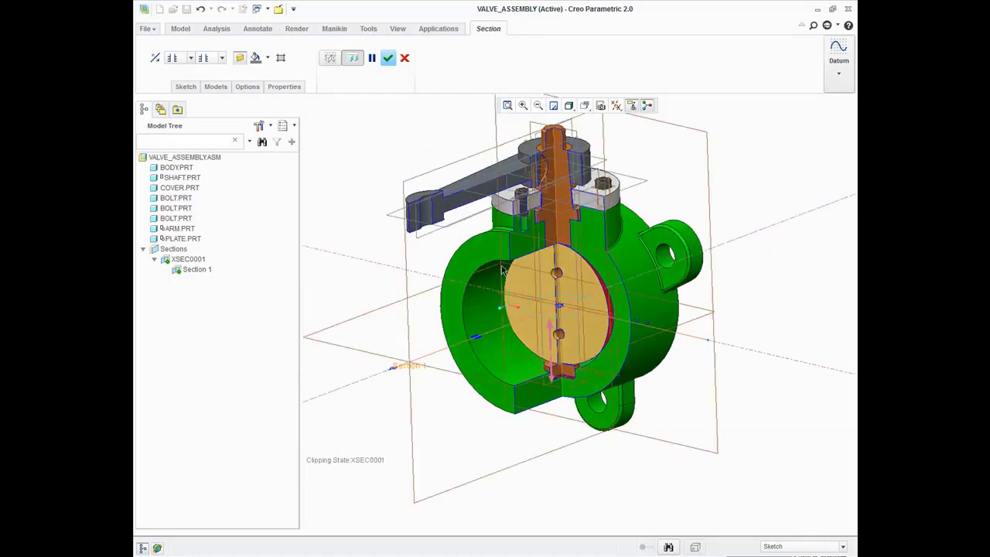
Hide all datum planes, axes and points with the datum display filter.
click(617, 105)
click(615, 125)
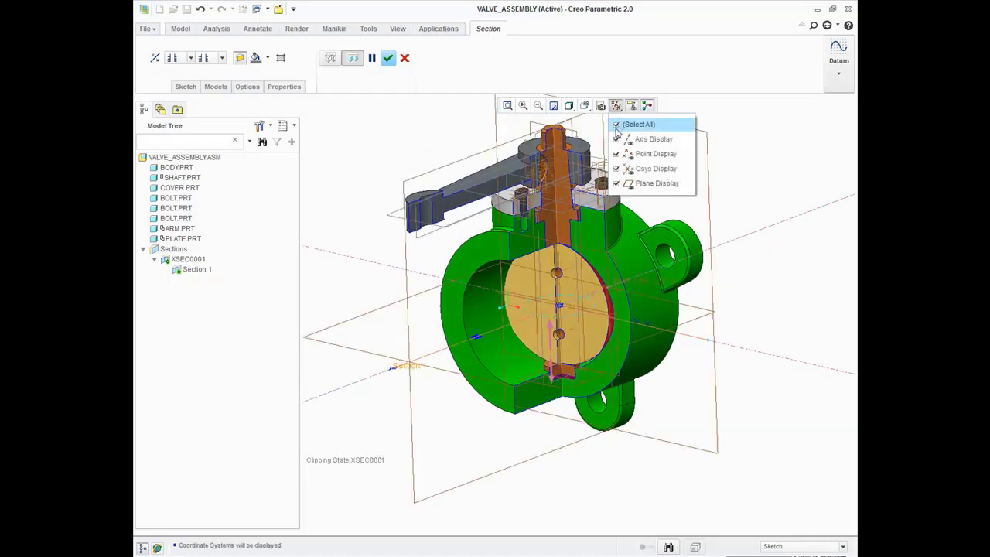
middle_drag(541, 293, 342, 141)
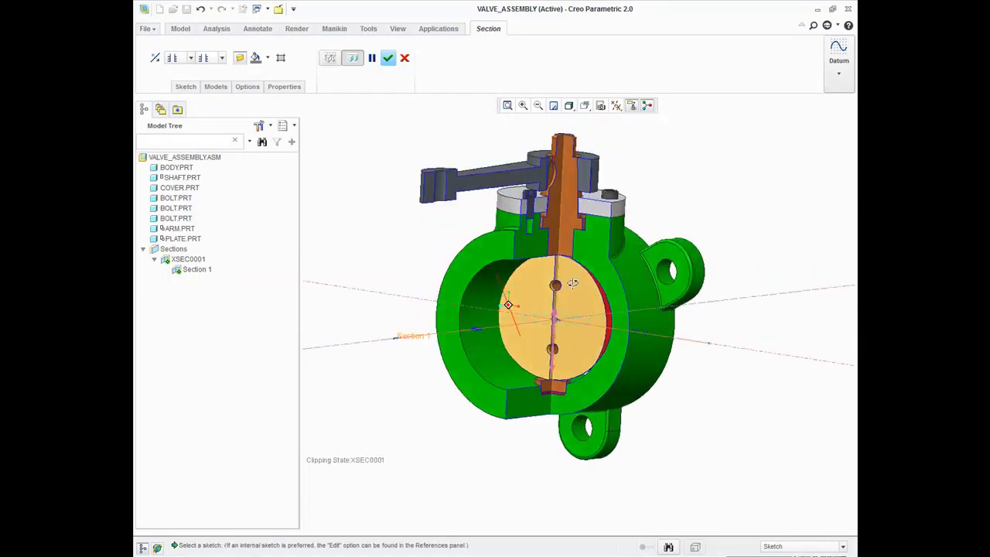
Try tan, default, model and dark blue section fills before settling on white.
click(267, 58)
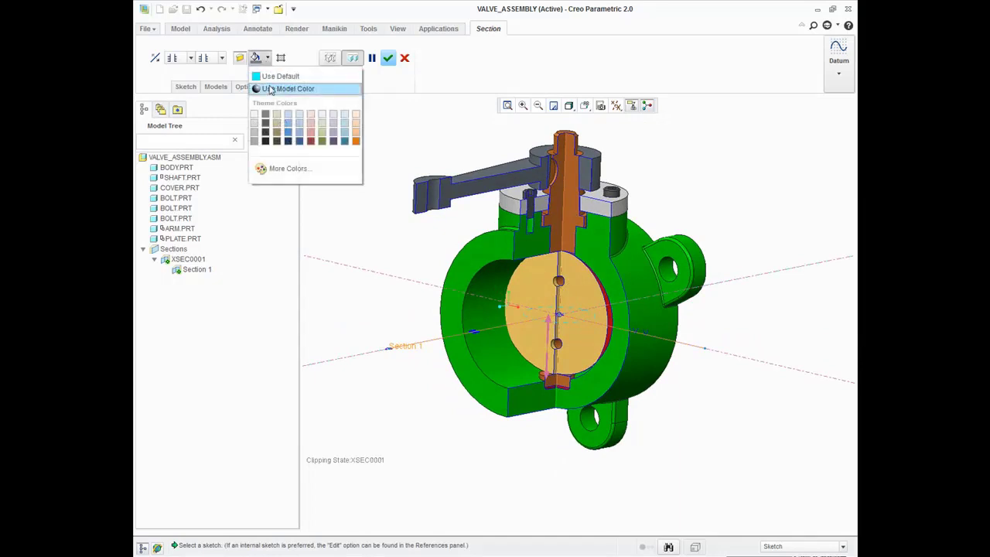
click(277, 123)
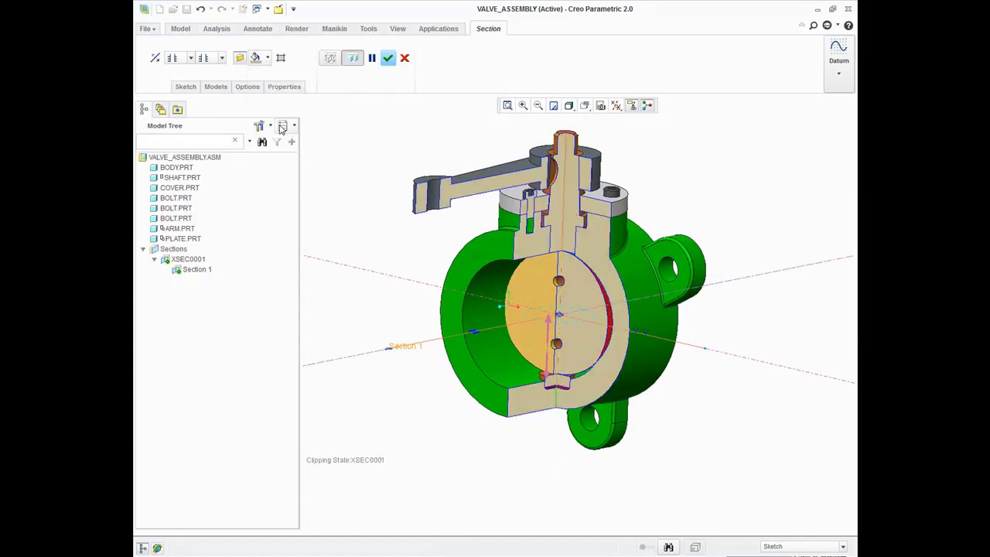
click(266, 58)
click(265, 77)
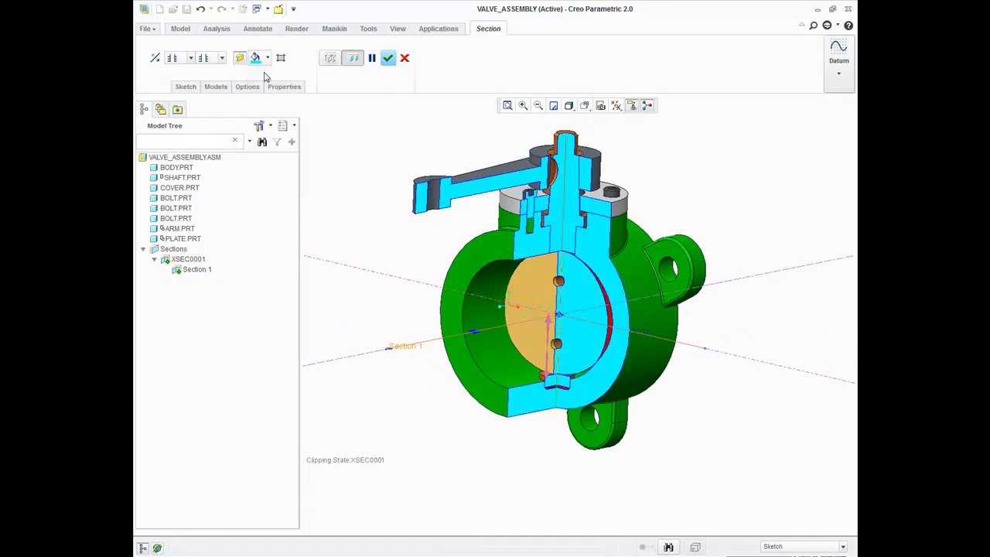
click(267, 58)
click(272, 89)
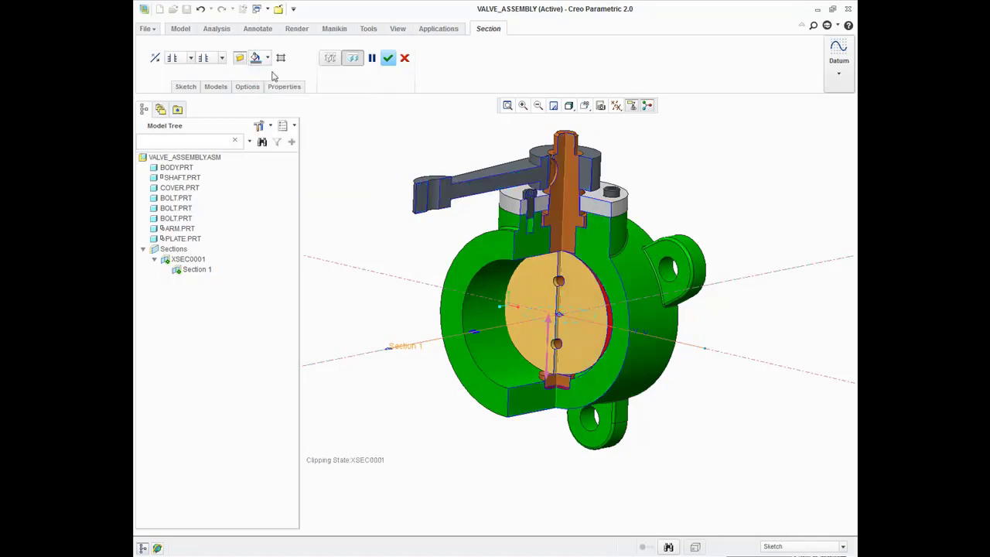
click(267, 58)
click(292, 140)
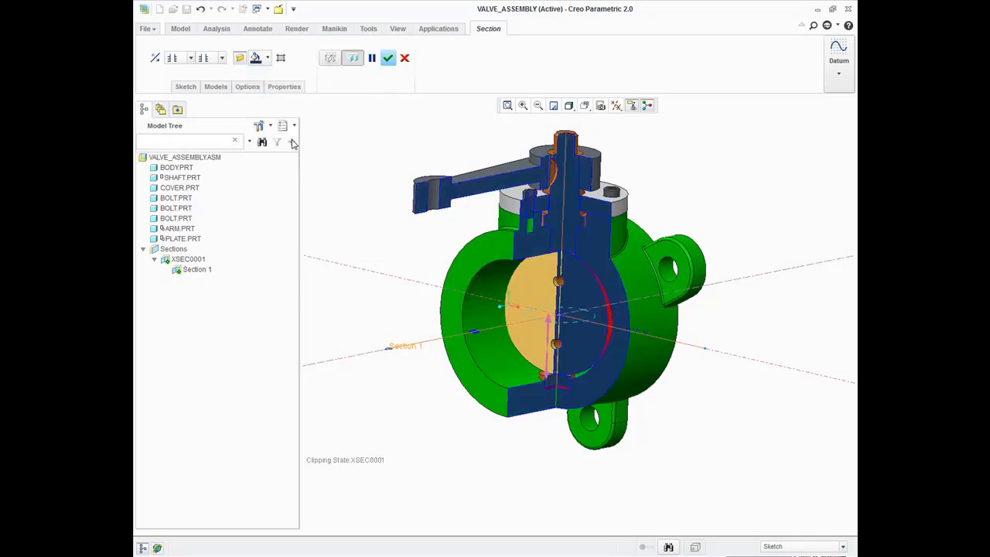
click(266, 58)
click(321, 120)
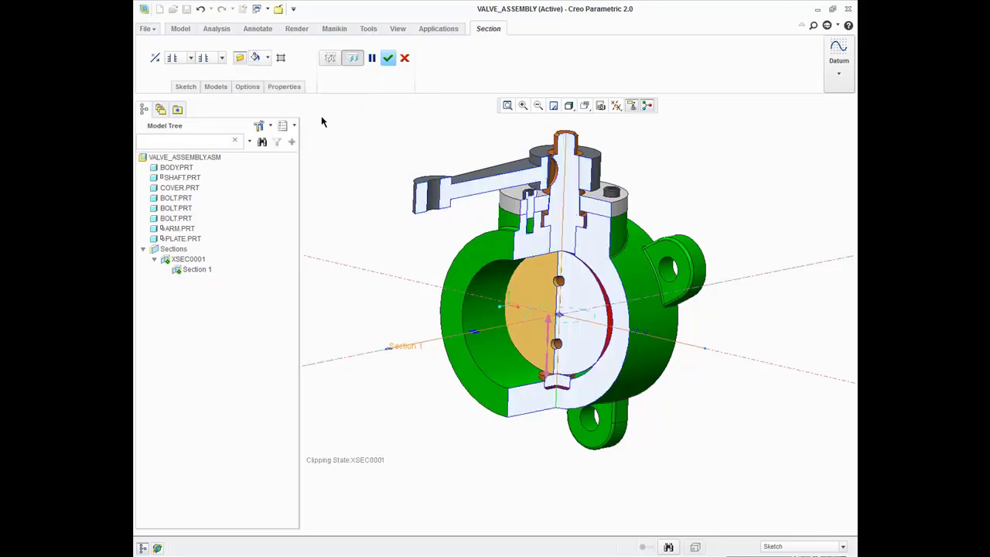
Show the section's interference display settings and zoom in to check the cut.
click(247, 87)
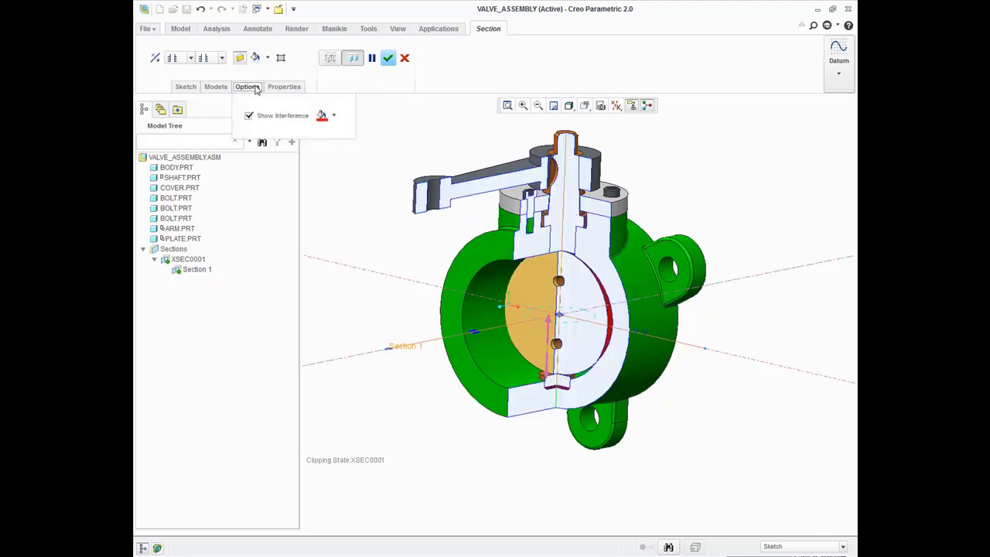
scroll(586, 302, up, 1)
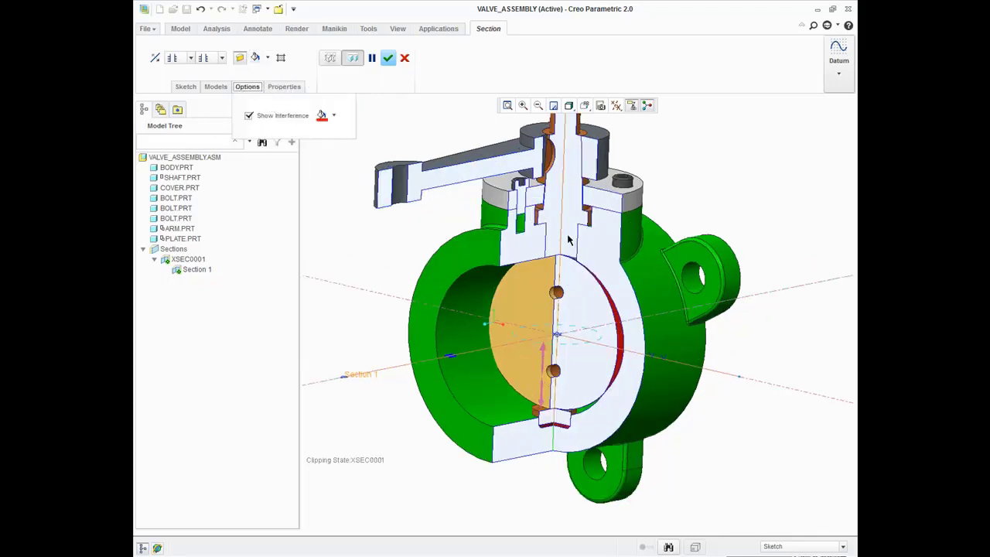
scroll(580, 294, up, 1)
scroll(572, 284, up, 1)
scroll(561, 272, up, 2)
scroll(559, 272, up, 2)
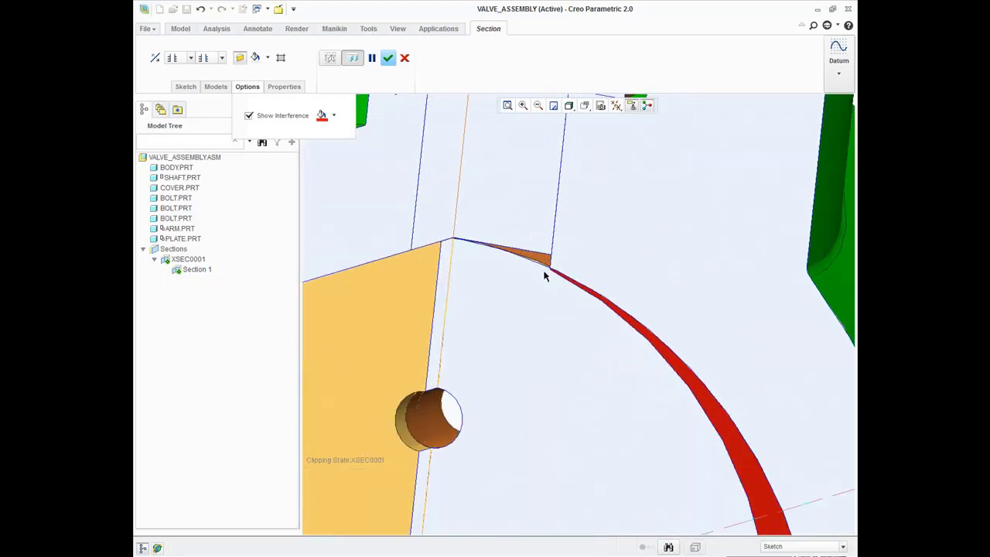
scroll(545, 274, up, 1)
scroll(549, 263, down, 2)
scroll(587, 317, down, 1)
scroll(640, 355, down, 3)
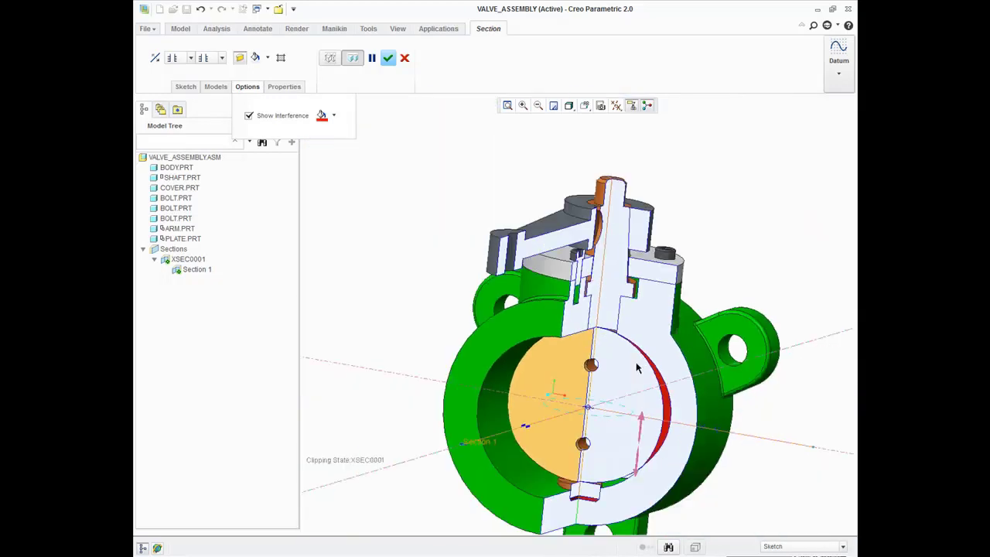
scroll(636, 370, up, 1)
scroll(648, 398, up, 1)
scroll(587, 448, up, 1)
scroll(568, 464, up, 2)
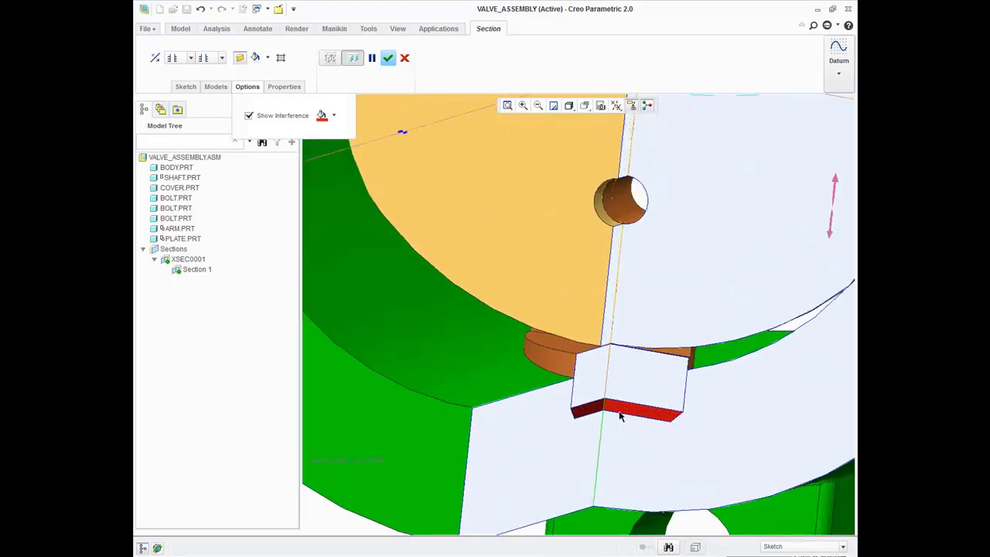
scroll(635, 419, down, 3)
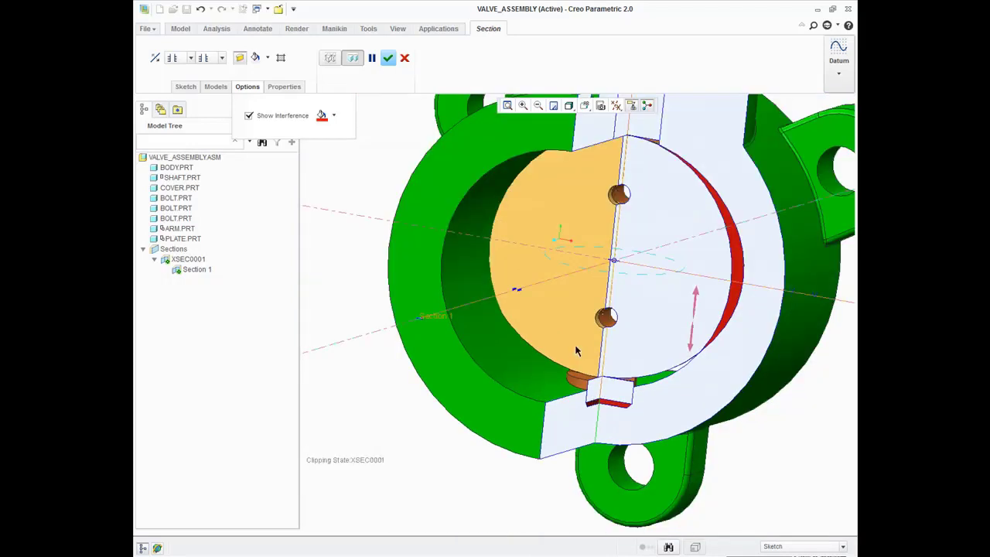
middle_drag(575, 351, 534, 348)
Set the section fill to Use Model Color and add cross-hatching to the cut faces.
click(268, 59)
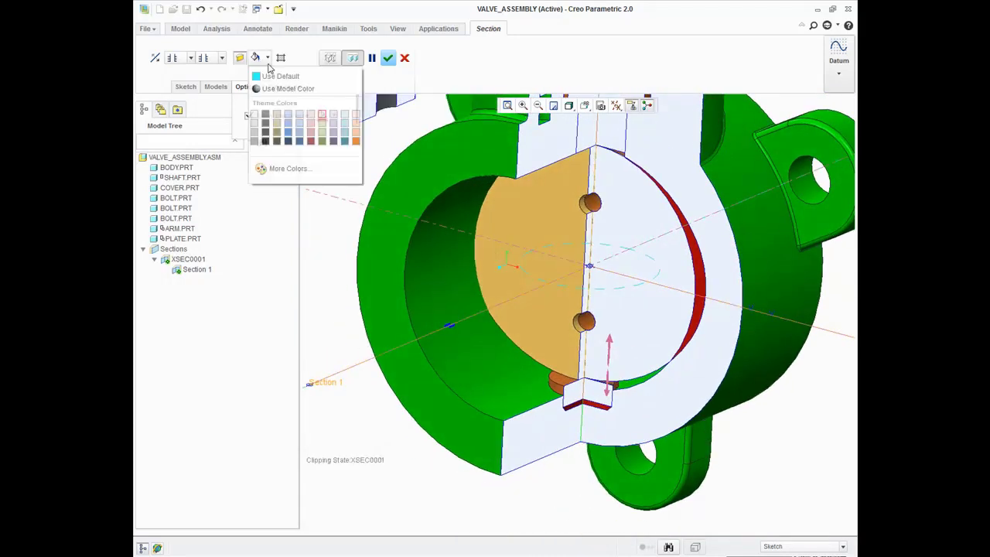
click(288, 88)
scroll(525, 300, down, 2)
shift+middle_drag(546, 246, 526, 317)
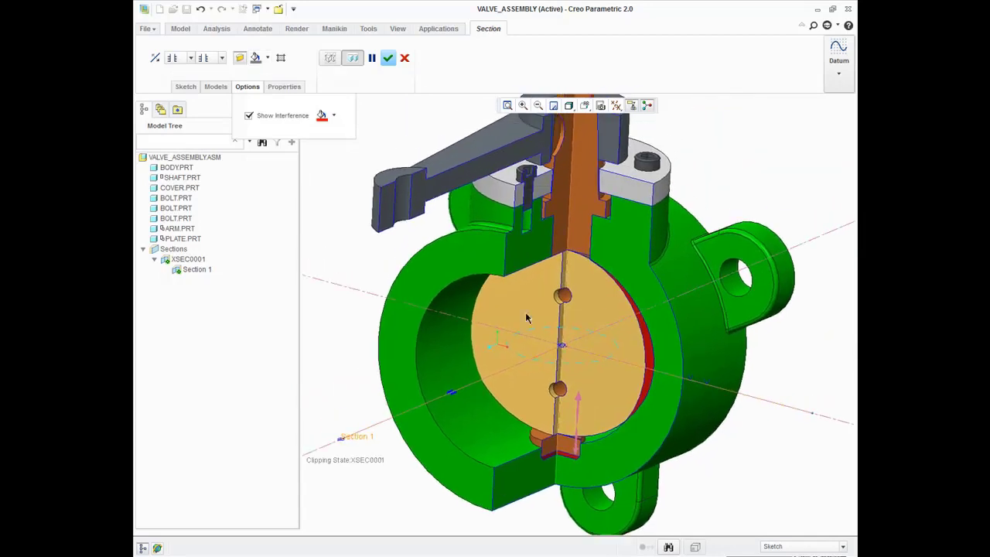
click(280, 58)
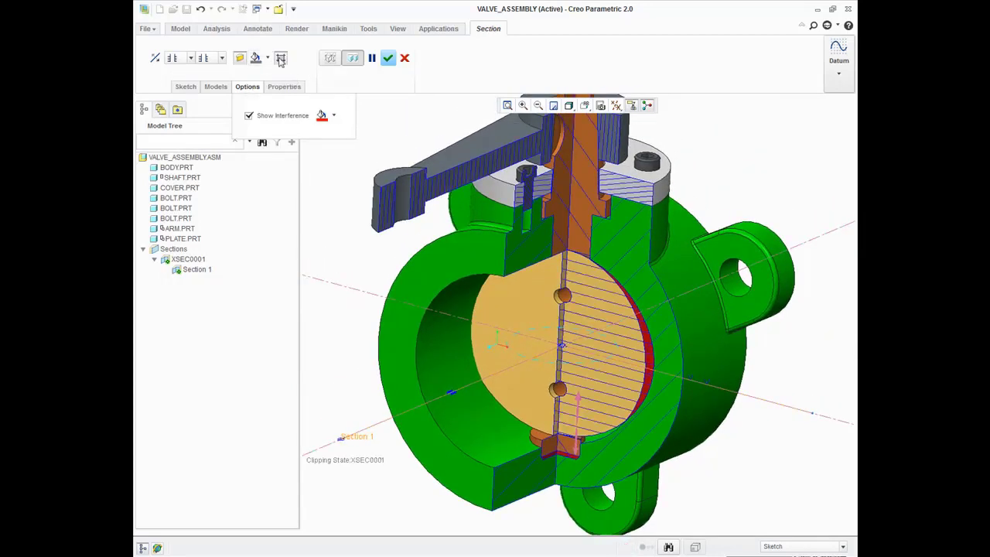
scroll(662, 305, down, 1)
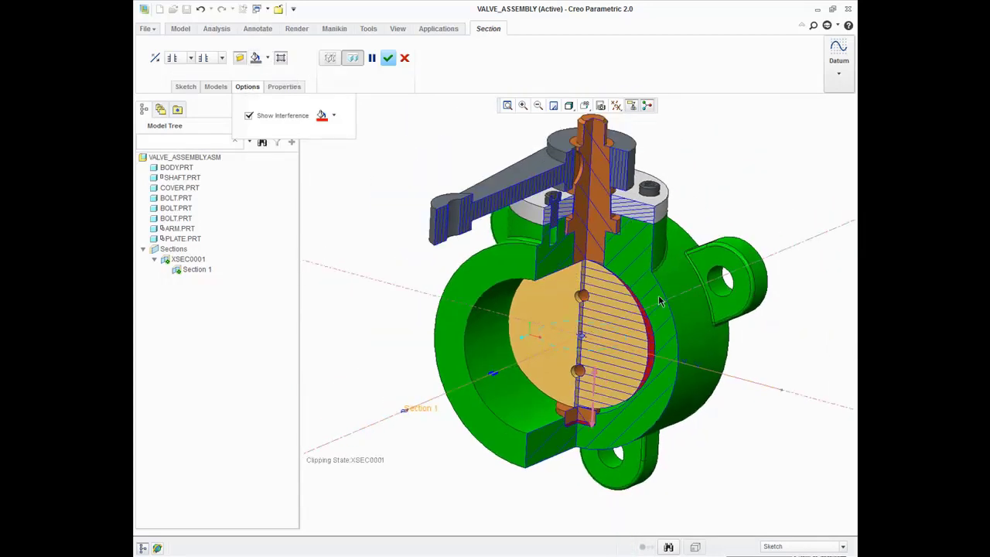
scroll(638, 272, down, 1)
scroll(632, 265, up, 3)
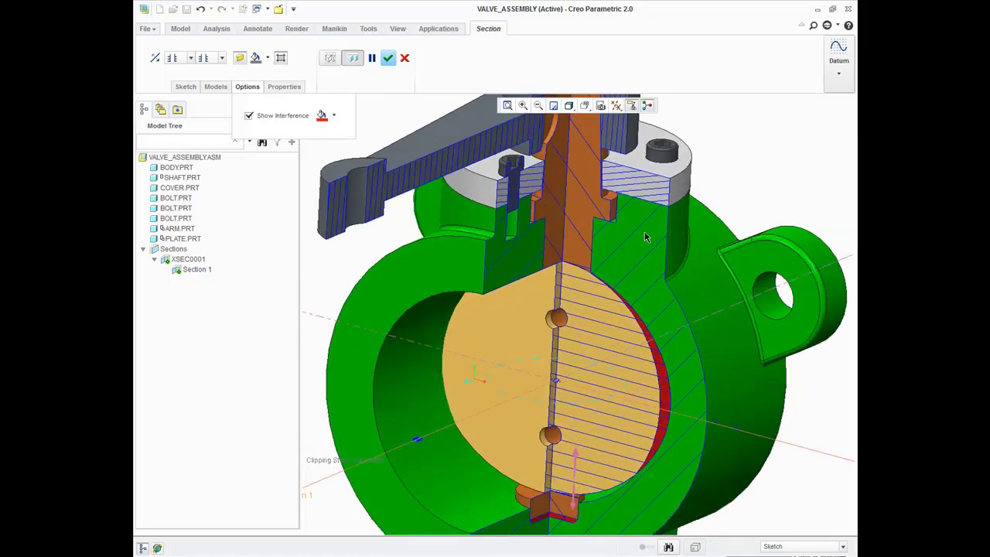
scroll(604, 247, down, 3)
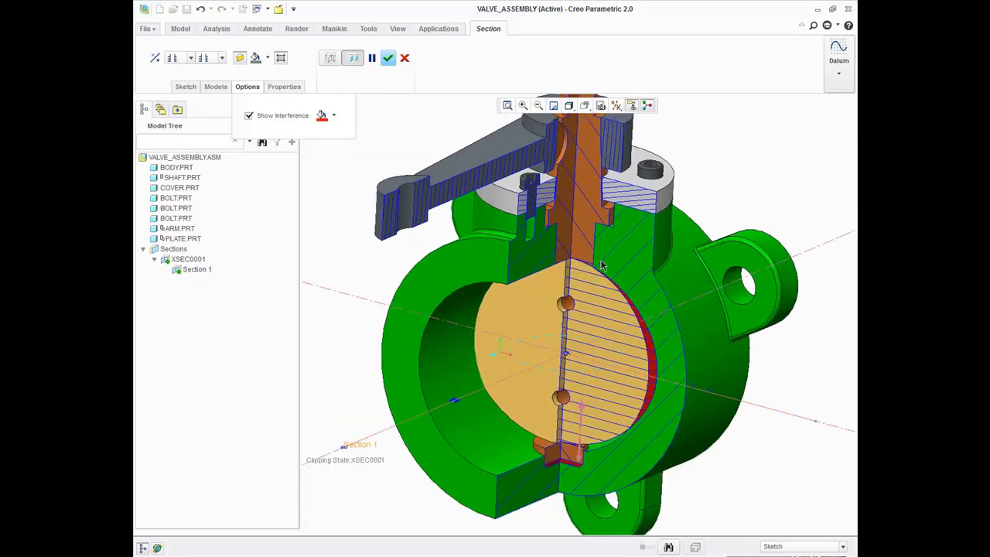
middle_drag(602, 264, 601, 285)
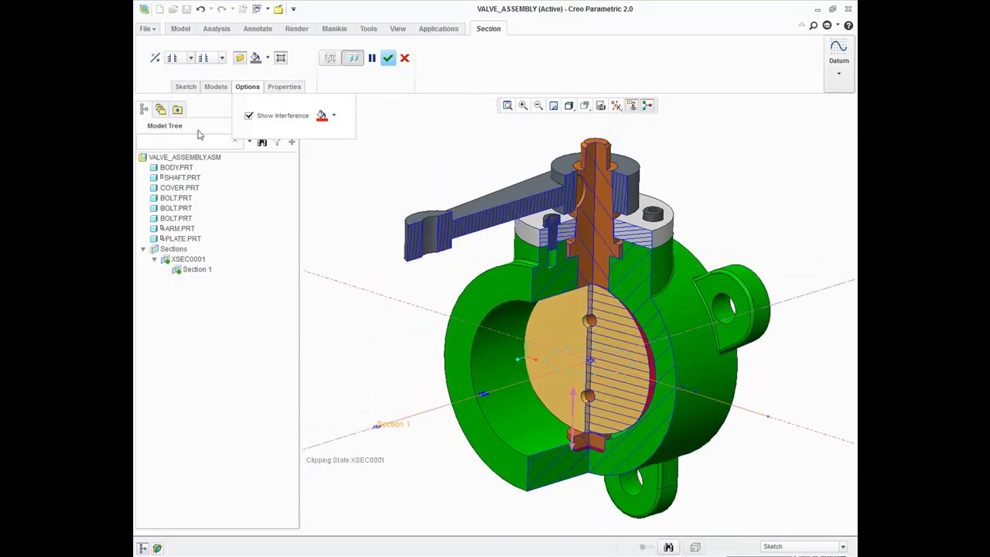
click(176, 87)
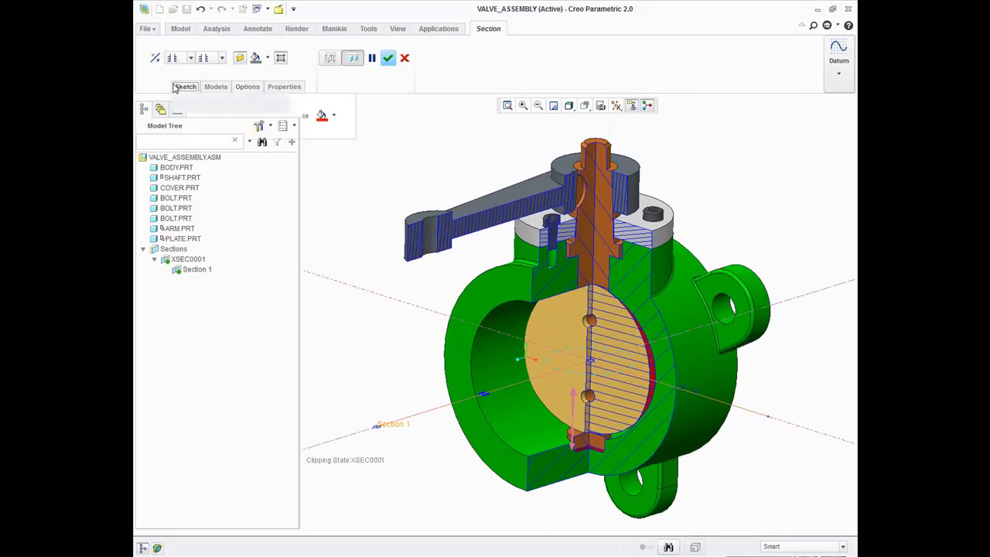
In the section's Models settings, exclude BODY.PRT from the cut.
click(216, 87)
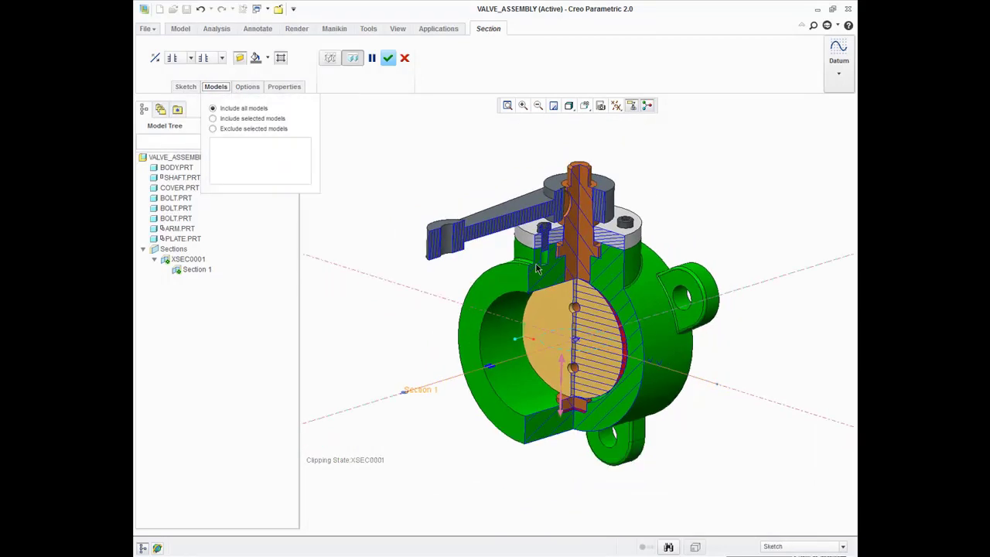
scroll(546, 263, down, 2)
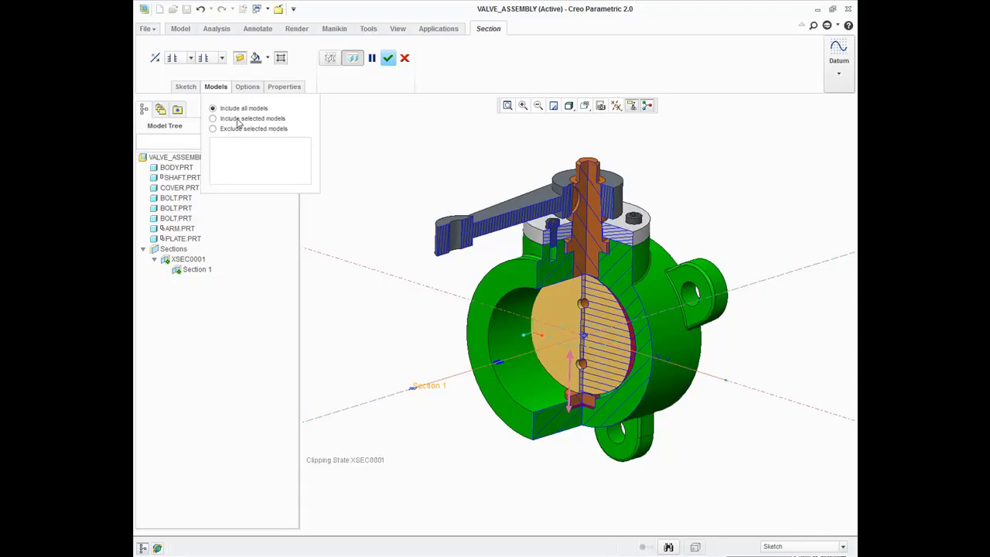
click(243, 129)
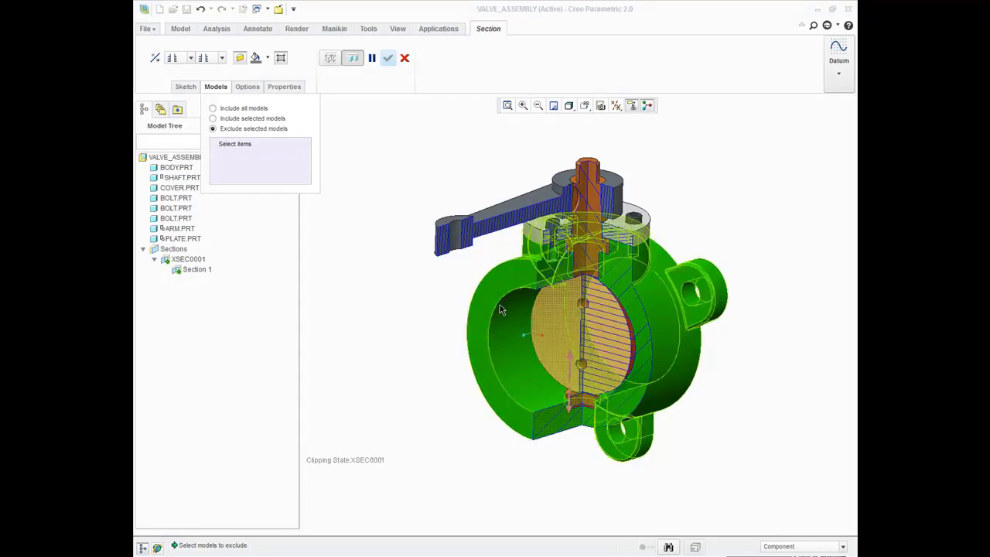
click(518, 333)
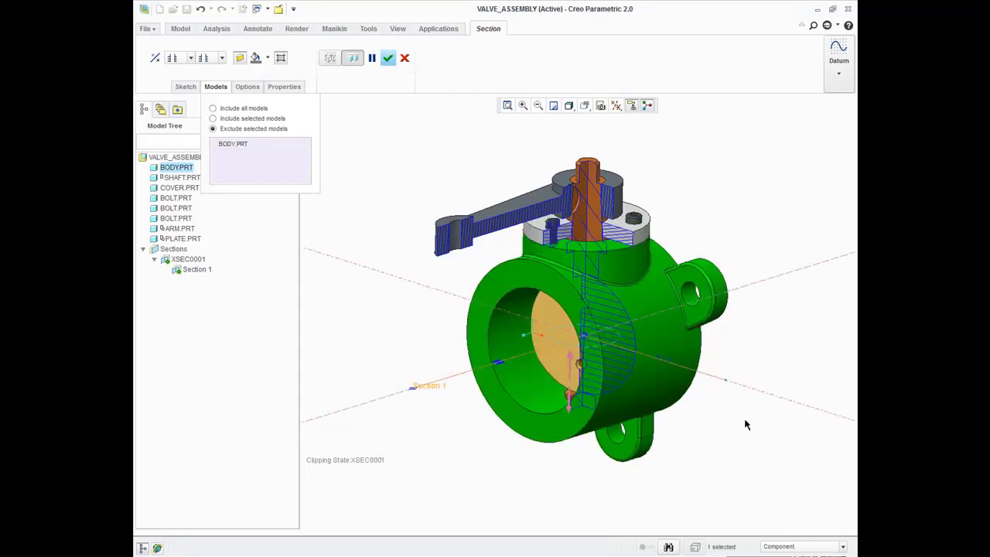
Inspect the cut with the body excluded, then call up BODY.PRT's options in the exclude list.
middle_drag(747, 425, 741, 411)
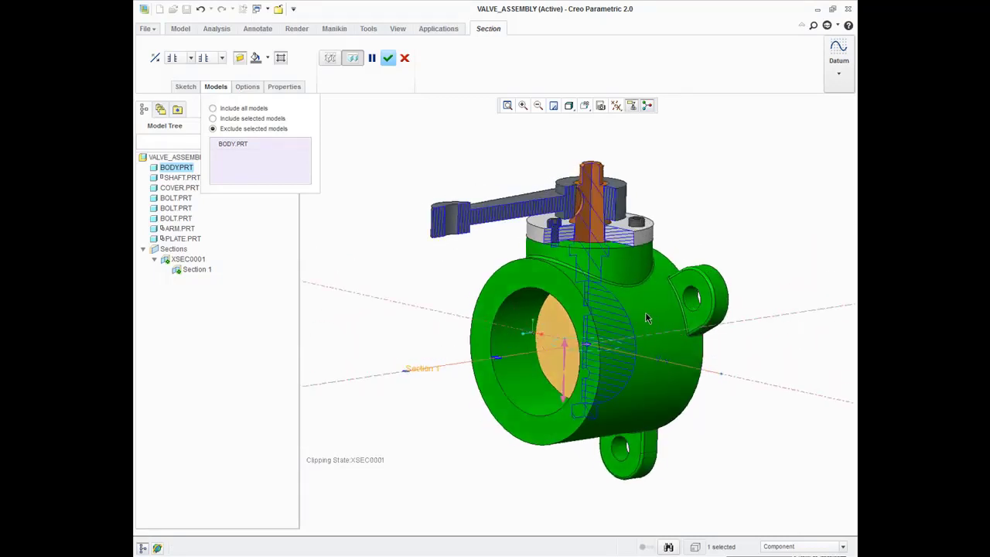
middle_drag(645, 312, 373, 276)
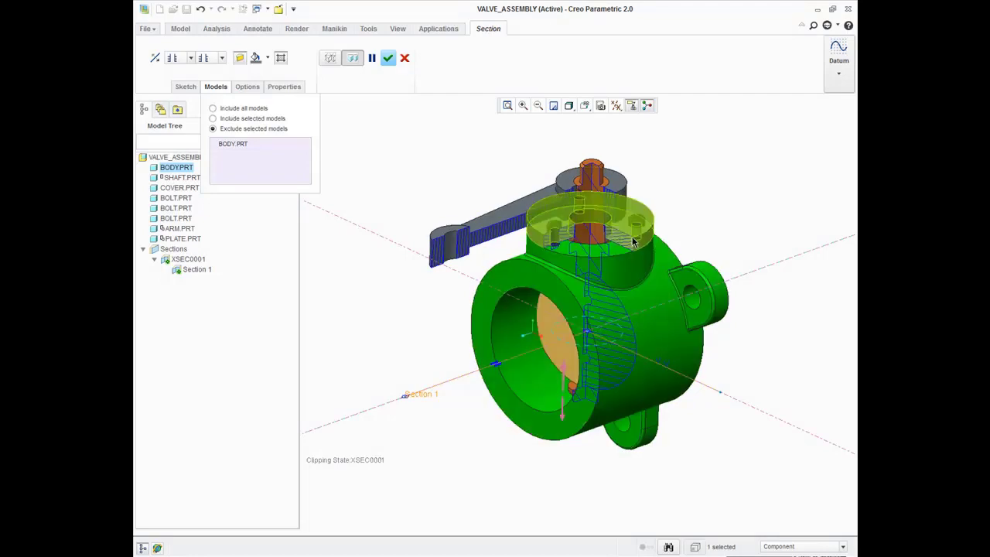
scroll(637, 336, up, 3)
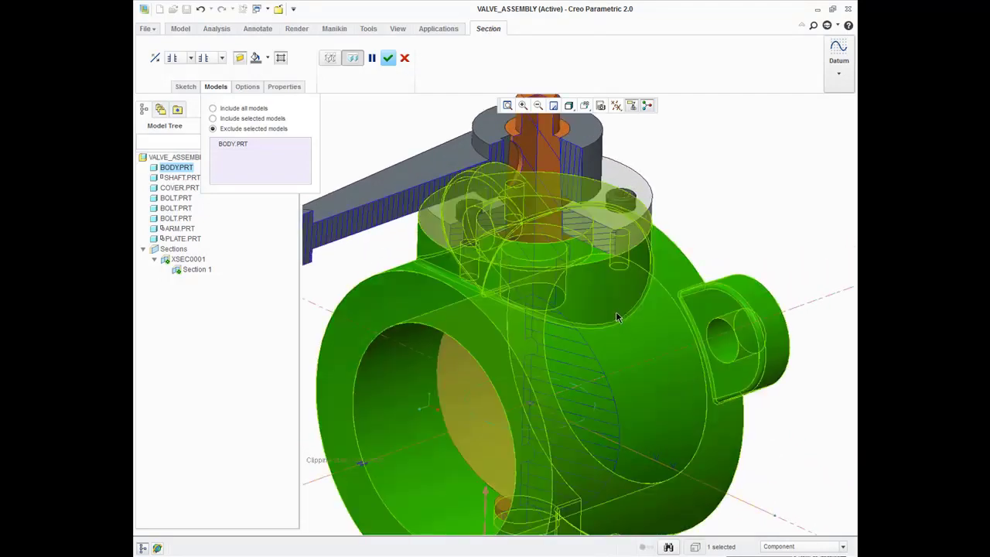
mouse_move(637, 336)
middle_down()
mouse_move(616, 380)
mouse_move(627, 309)
mouse_move(628, 321)
mouse_move(576, 340)
middle_up()
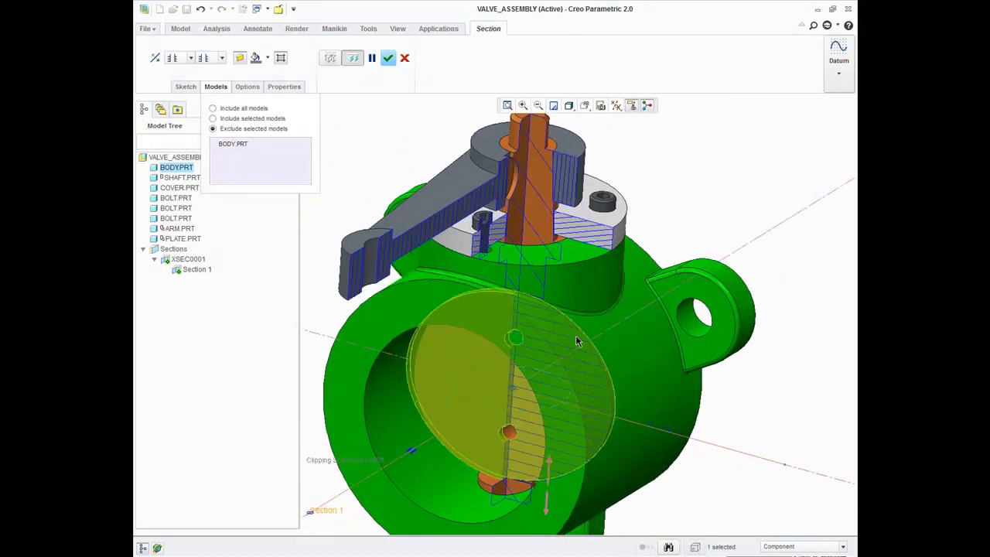
middle_drag(709, 198, 703, 192)
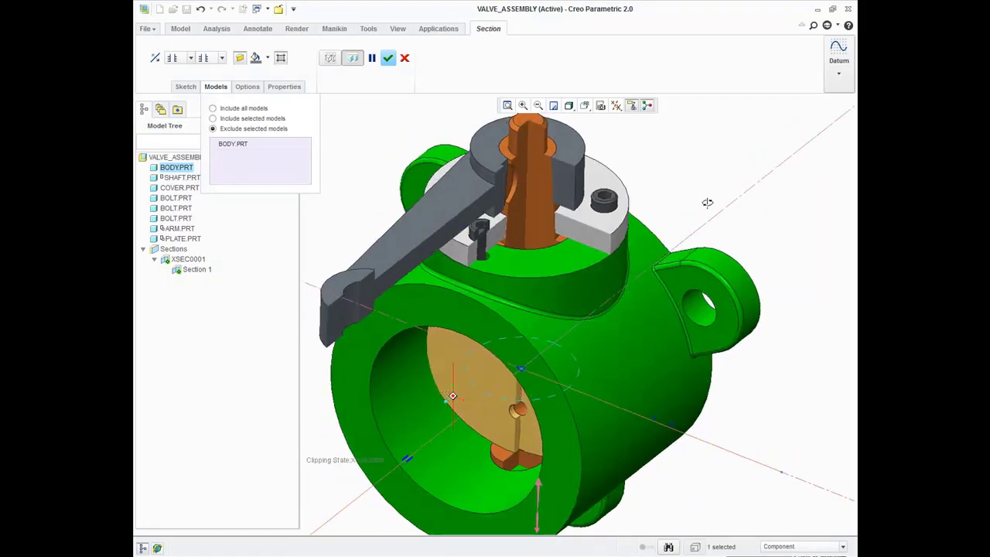
right_click(232, 145)
Remove BODY.PRT, briefly include only COVER.PRT, then switch the section to Include all models.
click(255, 150)
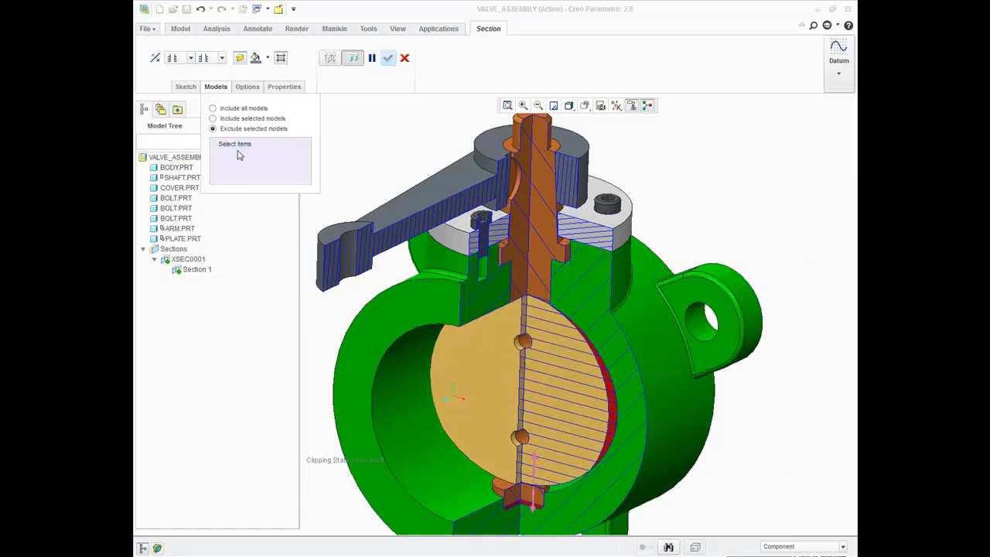
click(255, 120)
click(468, 240)
mouse_move(642, 339)
middle_down()
mouse_move(607, 279)
mouse_move(655, 257)
mouse_move(648, 266)
middle_up()
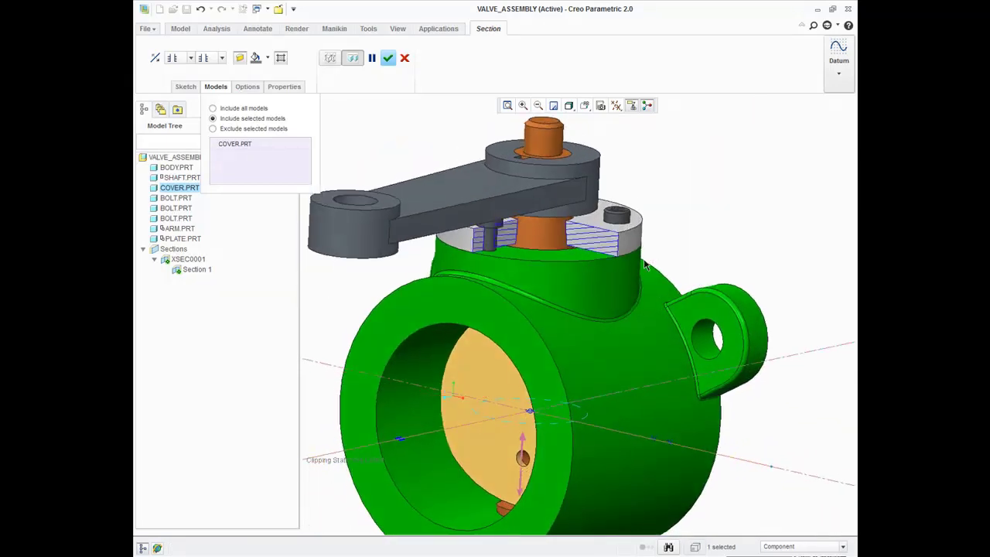
right_click(238, 147)
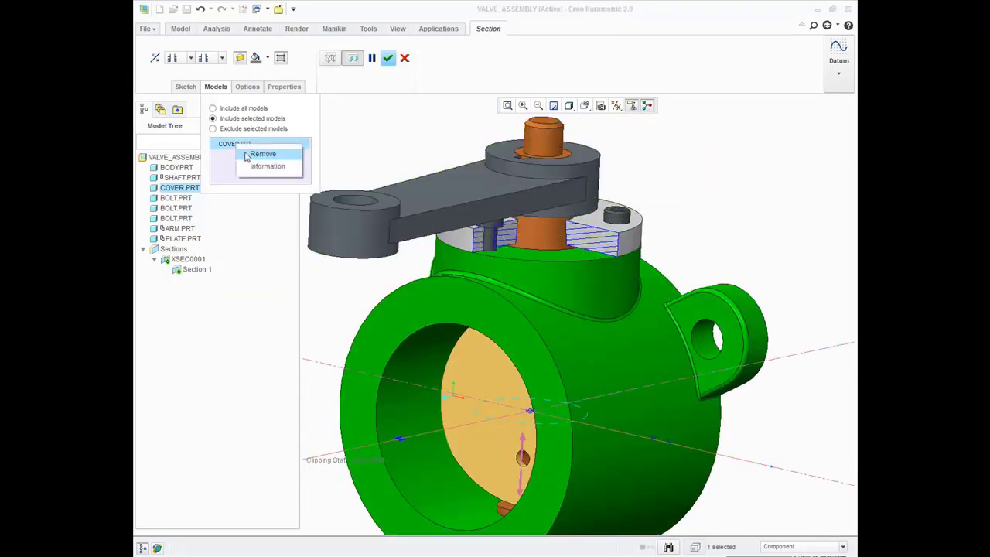
click(248, 155)
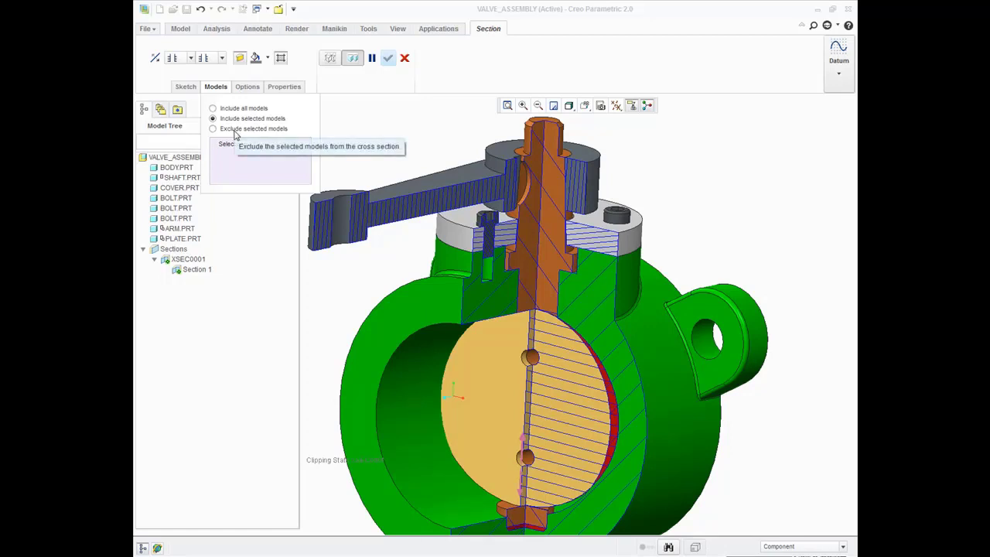
click(245, 110)
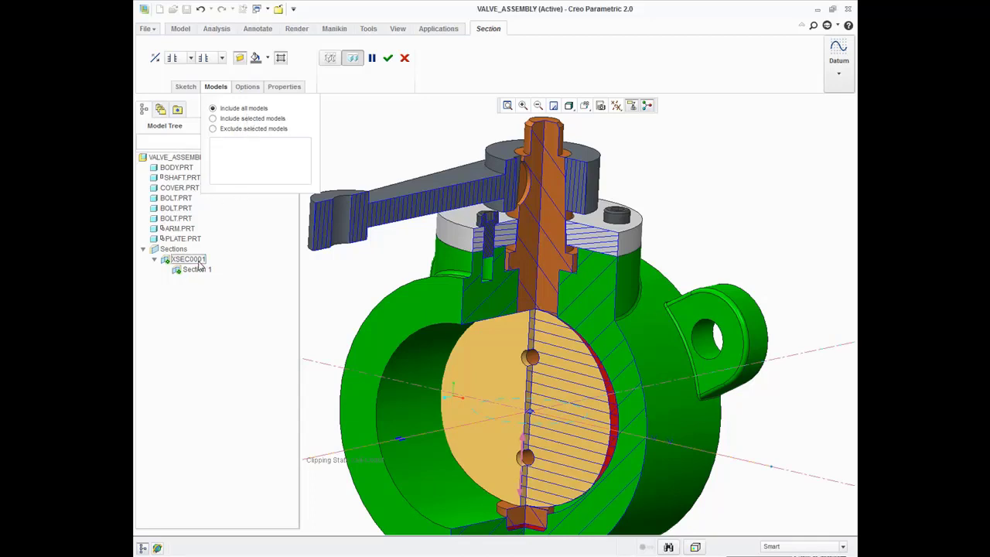
Finish the section, then in Edit Hatching give ARM.PRT the iso_alloy_steel pattern.
middle_click(270, 278)
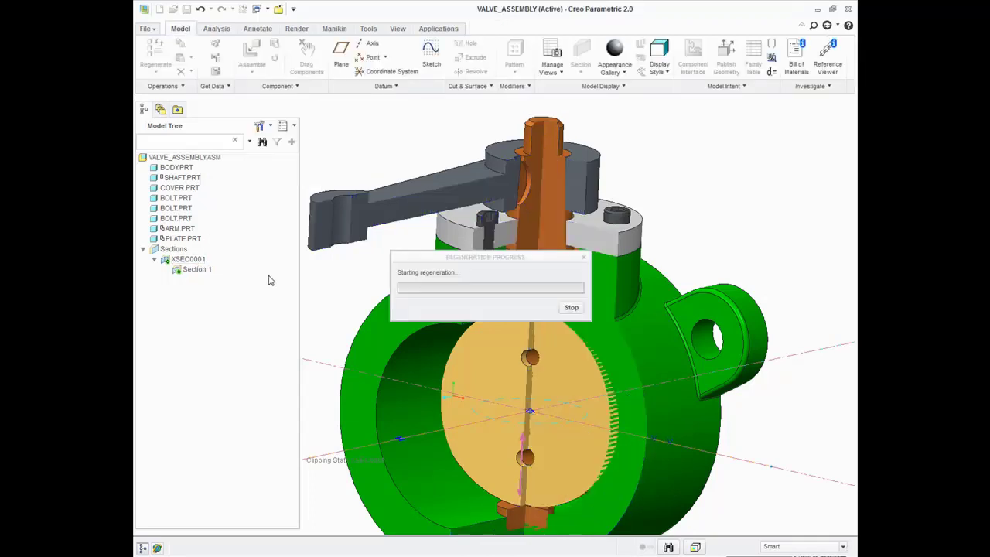
right_click(206, 262)
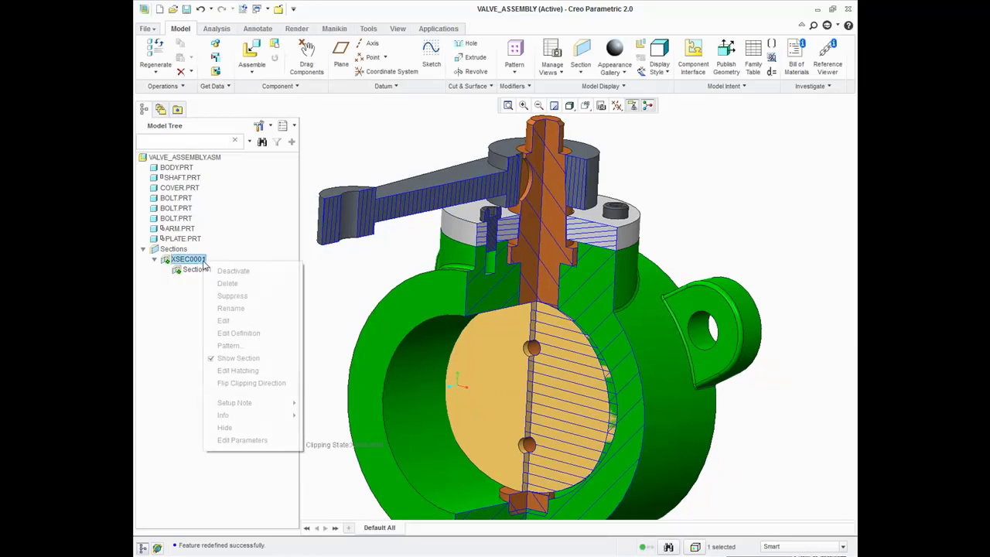
click(252, 376)
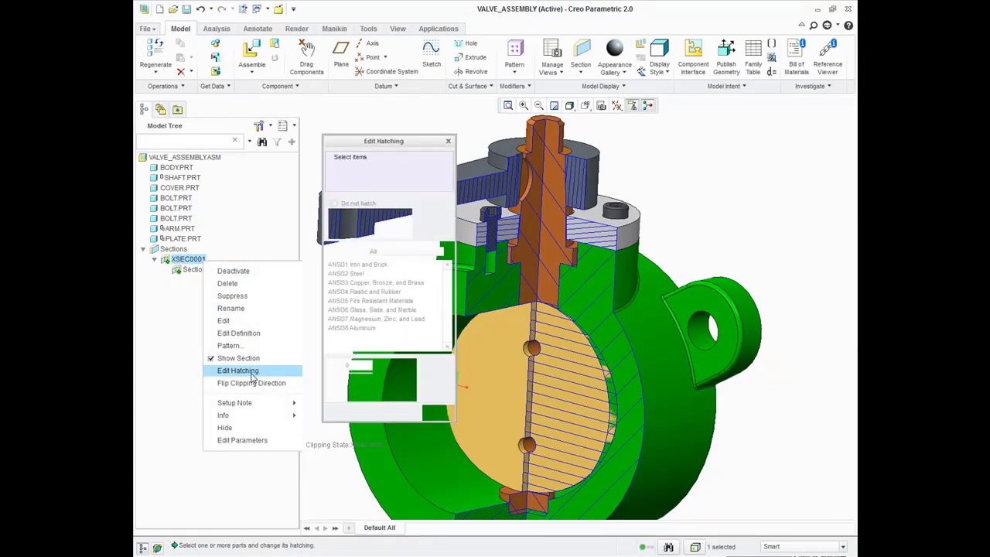
mouse_move(650, 336)
middle_down()
mouse_move(641, 324)
mouse_move(670, 366)
mouse_move(517, 348)
middle_up()
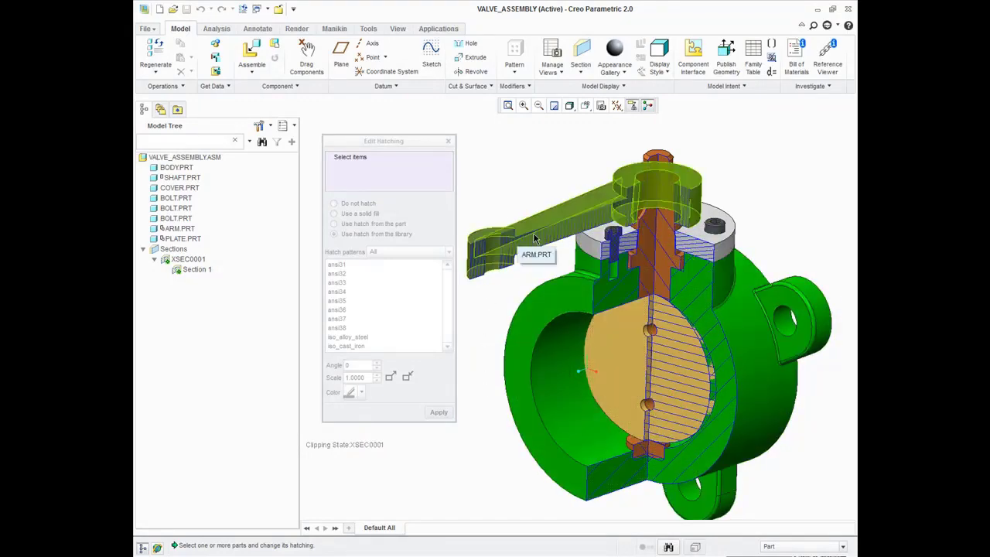
click(517, 267)
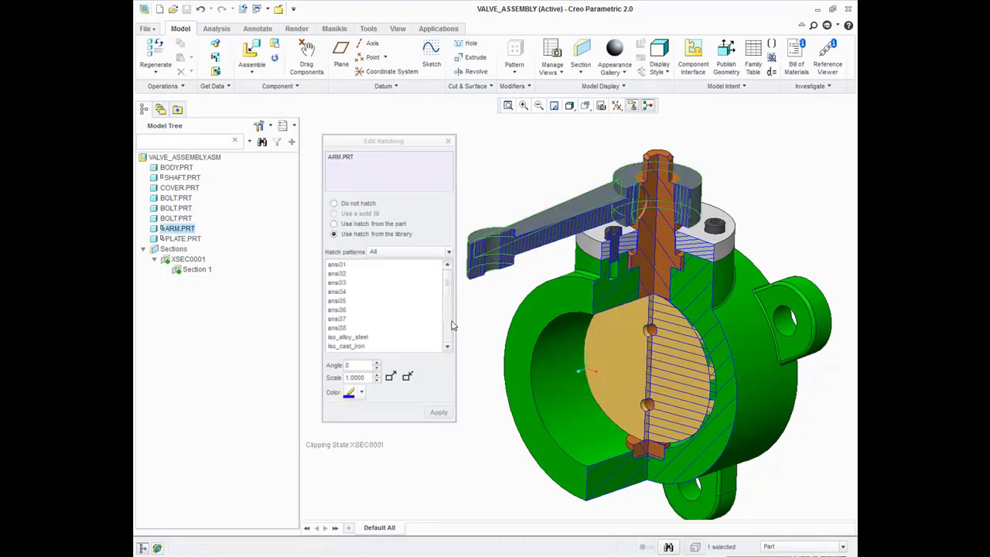
click(350, 338)
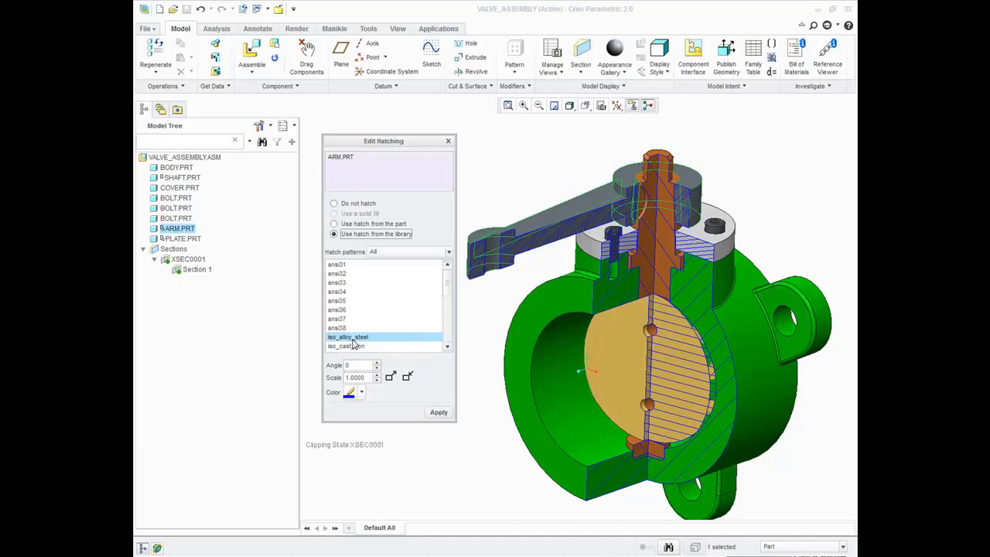
Try several hatch colours for the arm, settling on pink-red.
scroll(550, 242, down, 3)
scroll(551, 243, down, 2)
scroll(581, 243, down, 2)
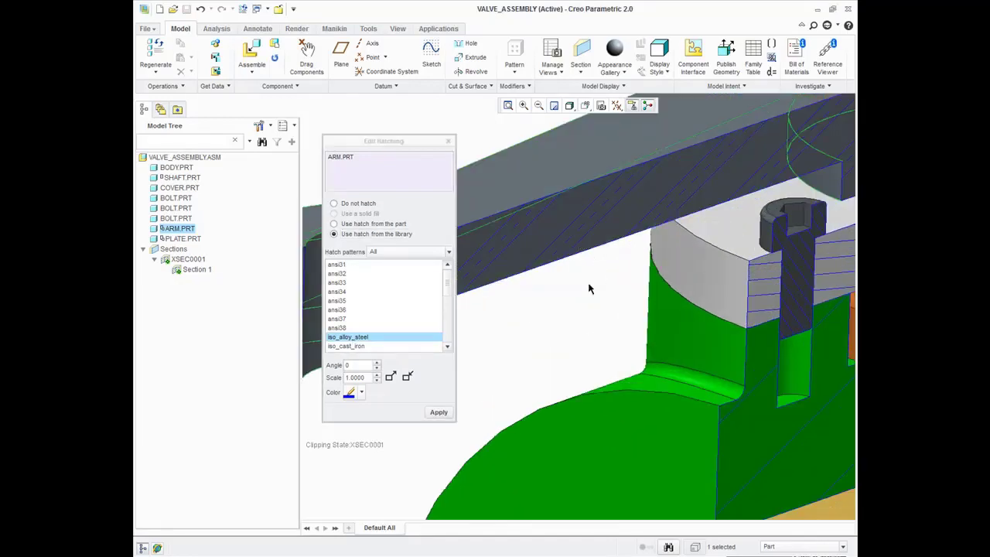
scroll(598, 235, down, 1)
click(356, 398)
click(361, 393)
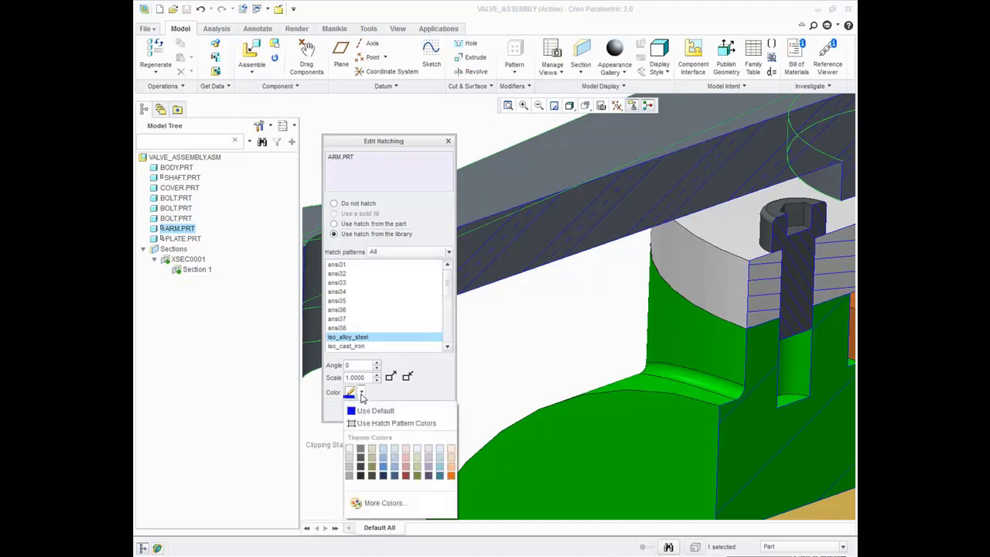
click(360, 462)
click(361, 393)
click(405, 469)
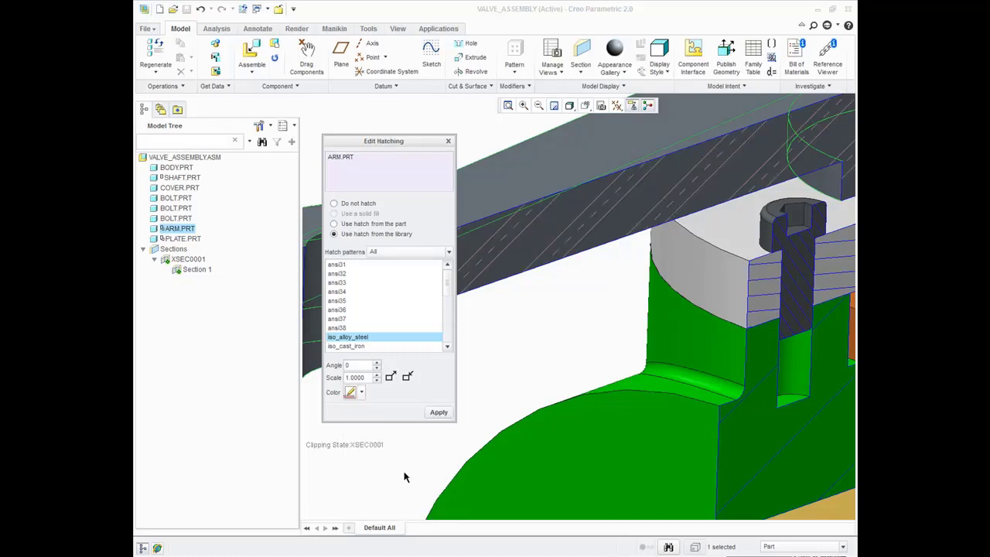
click(361, 393)
click(559, 354)
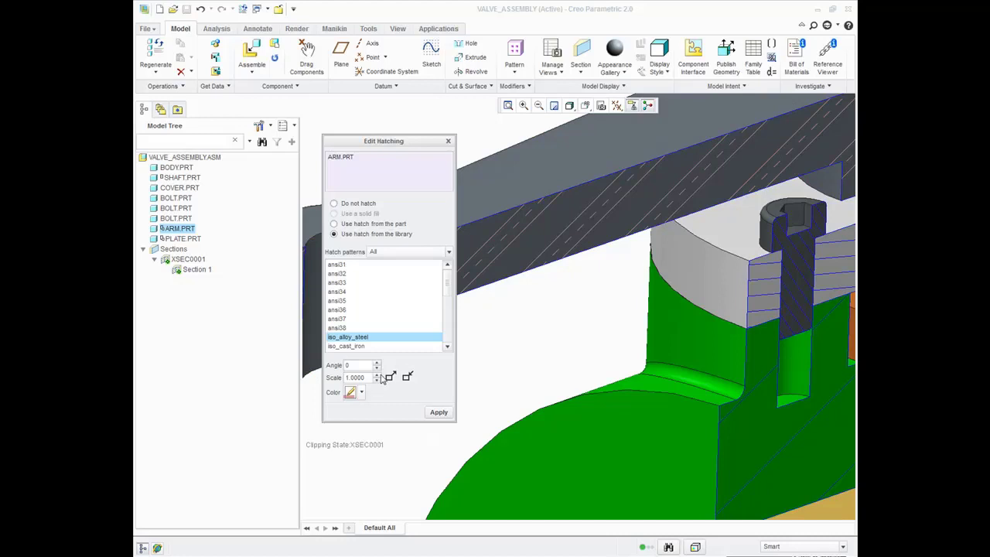
Set the arm's hatch scale to 1 and adjust its hatch angle.
scroll(549, 326, down, 2)
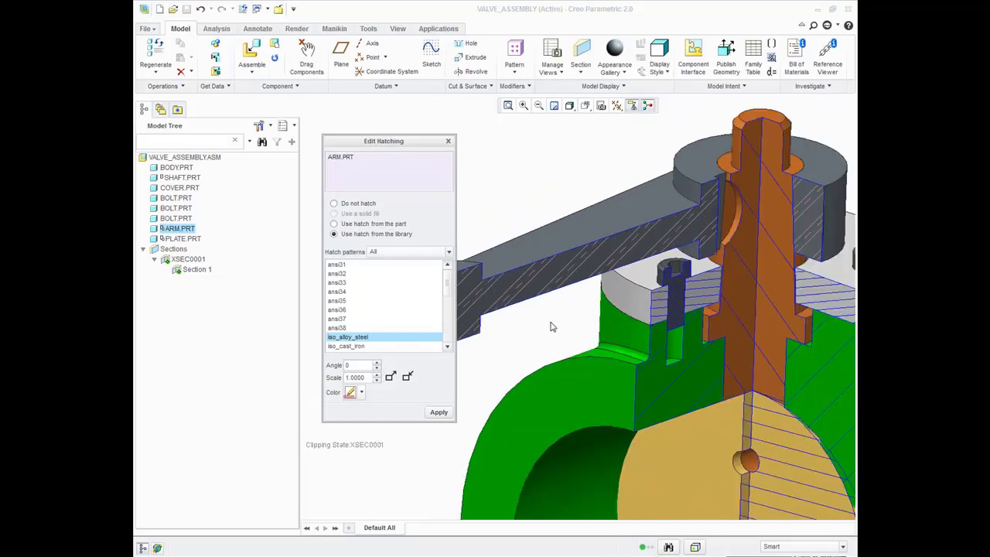
click(376, 375)
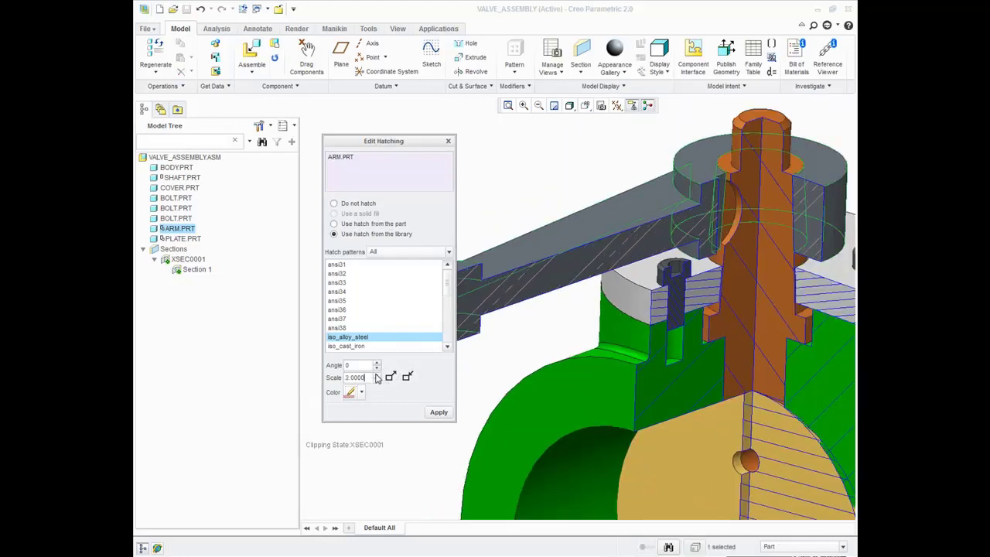
click(377, 380)
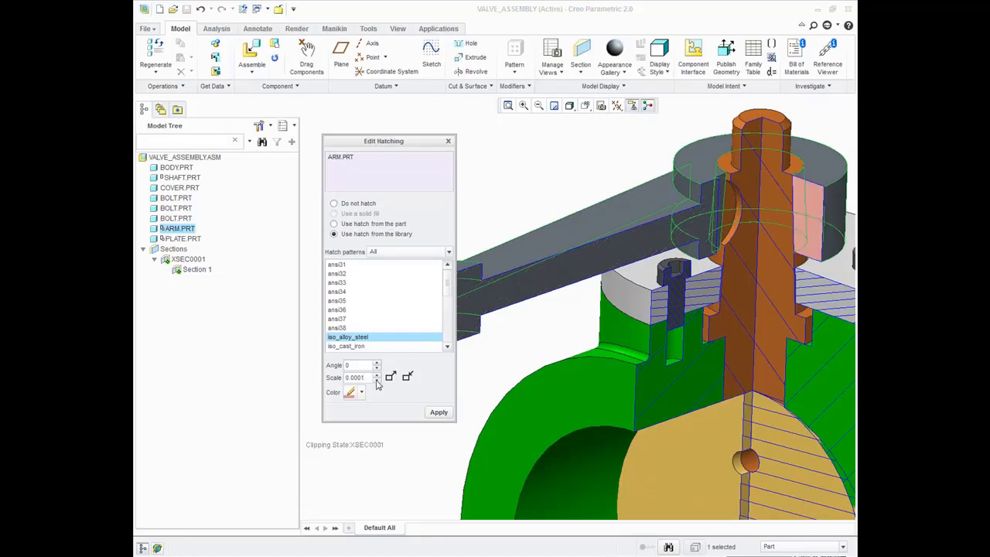
double_click(365, 378)
text(1)
key(Return)
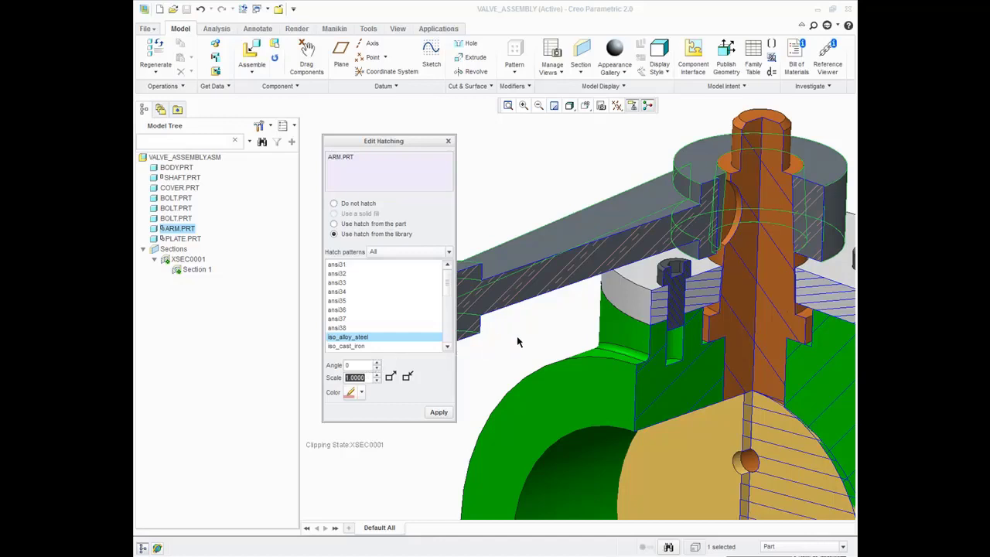
double_click(364, 364)
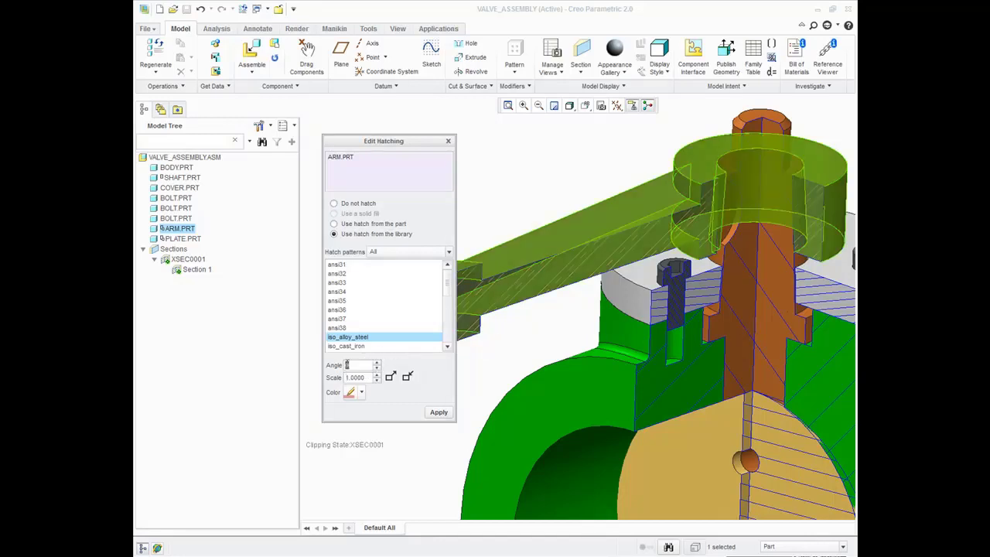
text(45)
key(Return)
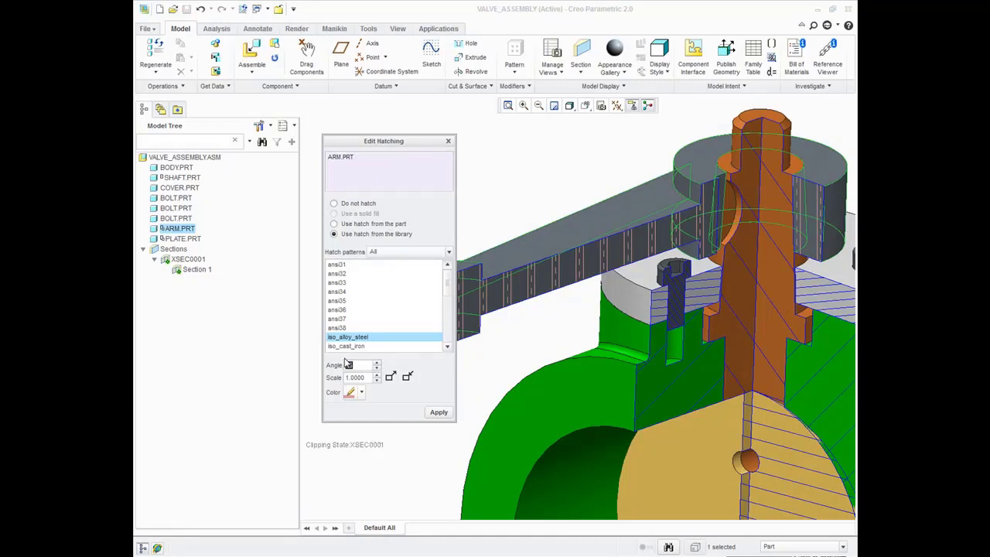
text(30)
key(Return)
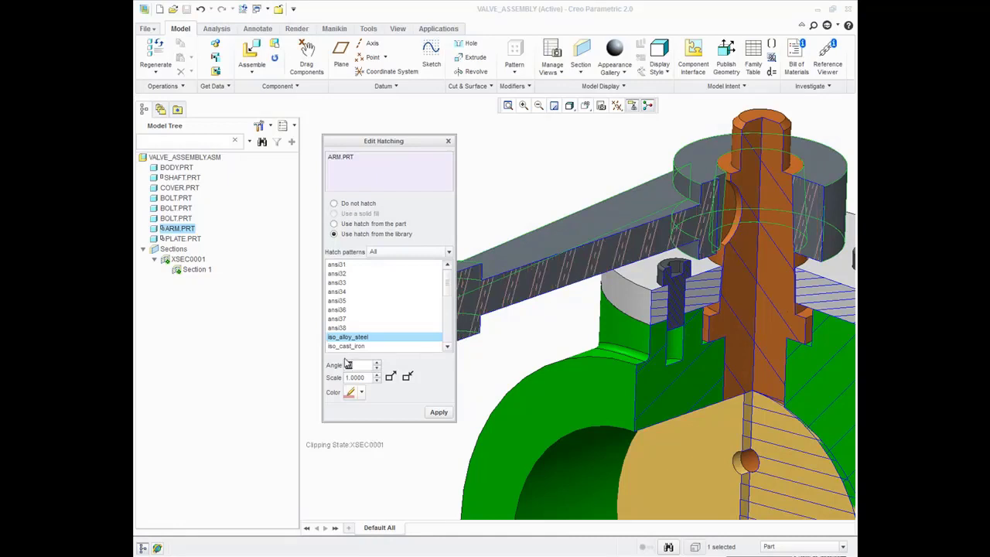
text(0)
key(Return)
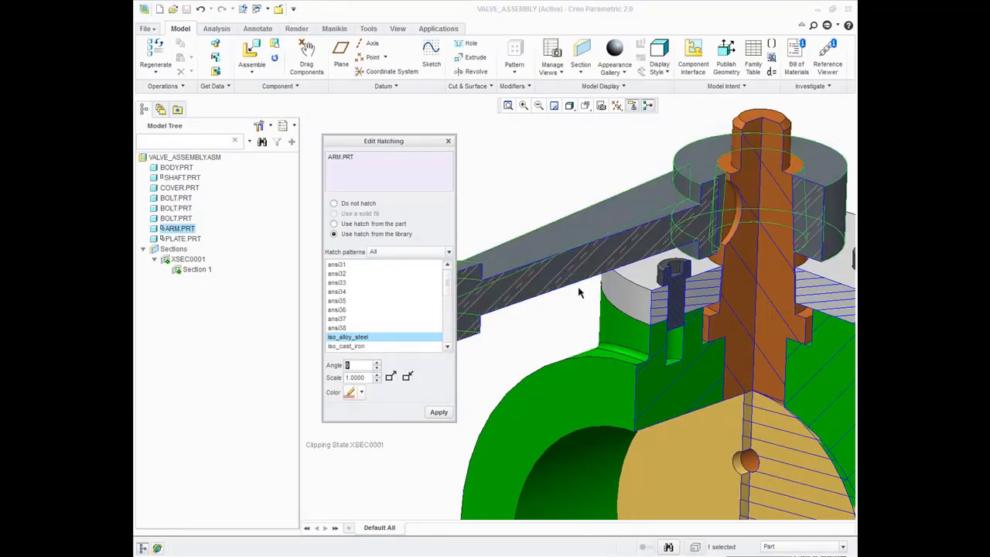
scroll(579, 267, down, 1)
scroll(582, 323, down, 1)
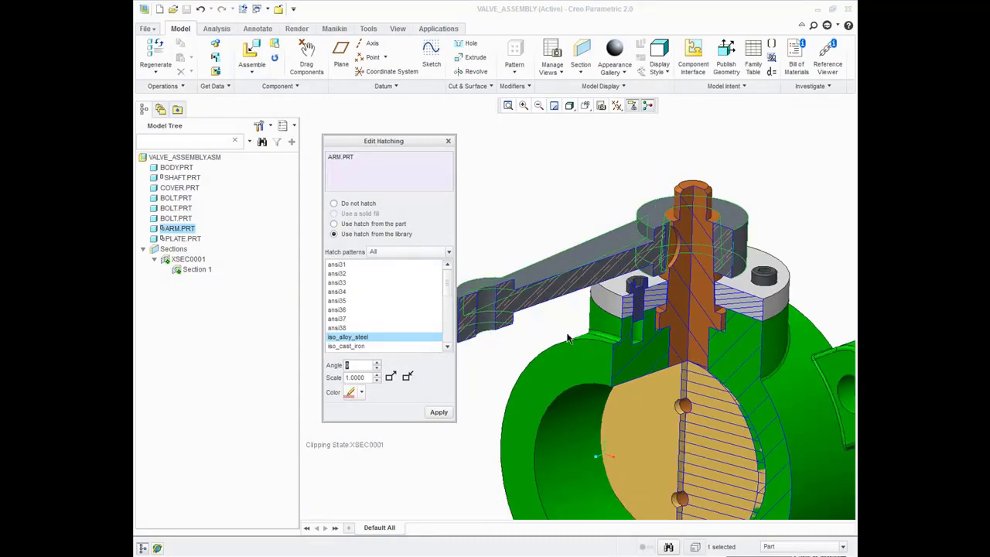
scroll(540, 346, down, 1)
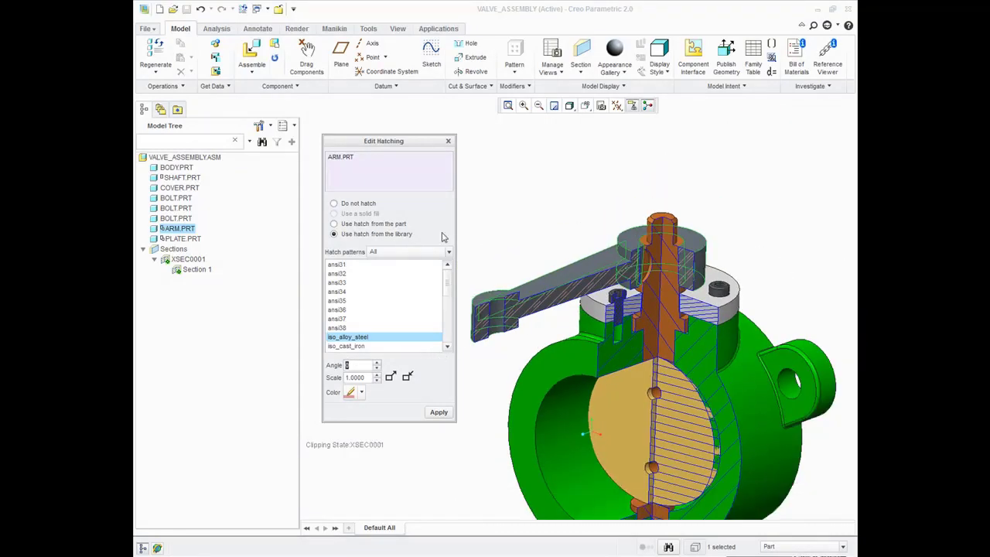
Give COVER.PRT the iso_cast_iron hatch pattern in the default blue colour.
right_click(341, 155)
click(363, 165)
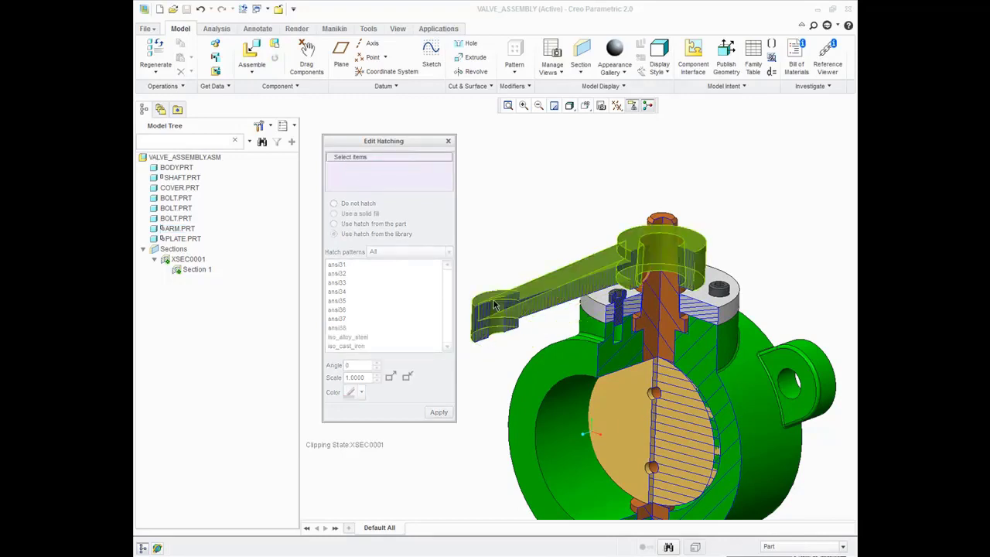
click(600, 312)
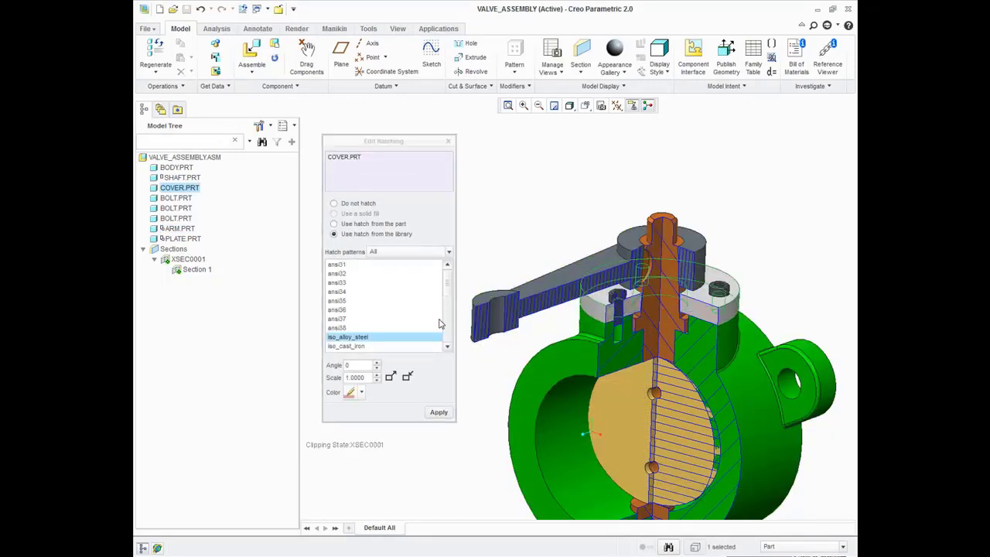
scroll(446, 301, down, 1)
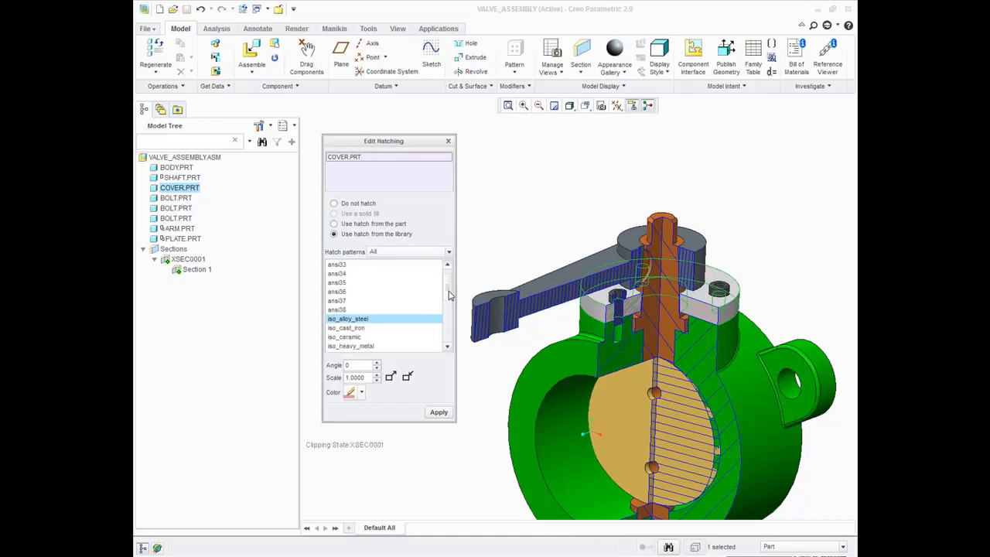
click(350, 329)
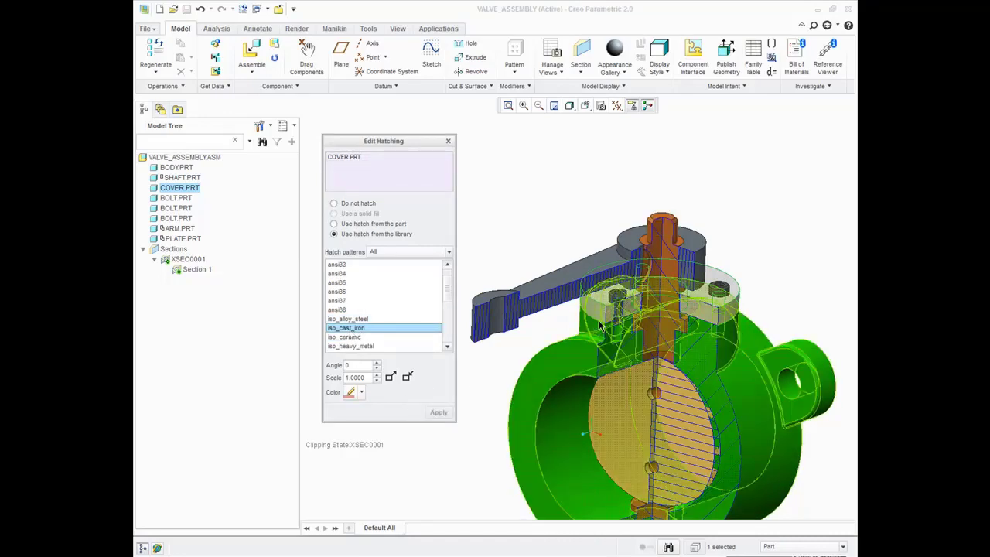
mouse_move(541, 364)
middle_down()
mouse_move(605, 313)
mouse_move(533, 348)
middle_up()
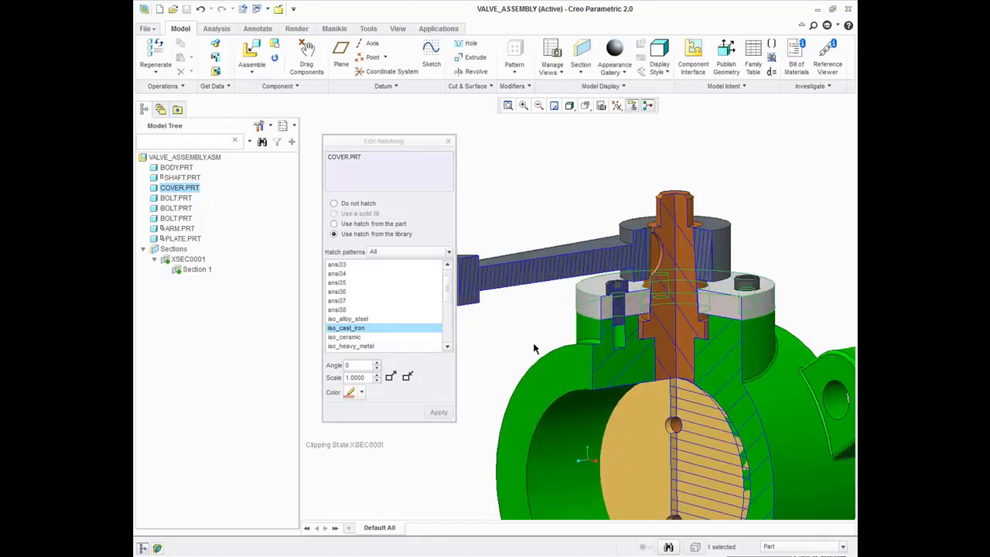
scroll(588, 325, down, 3)
scroll(626, 309, down, 2)
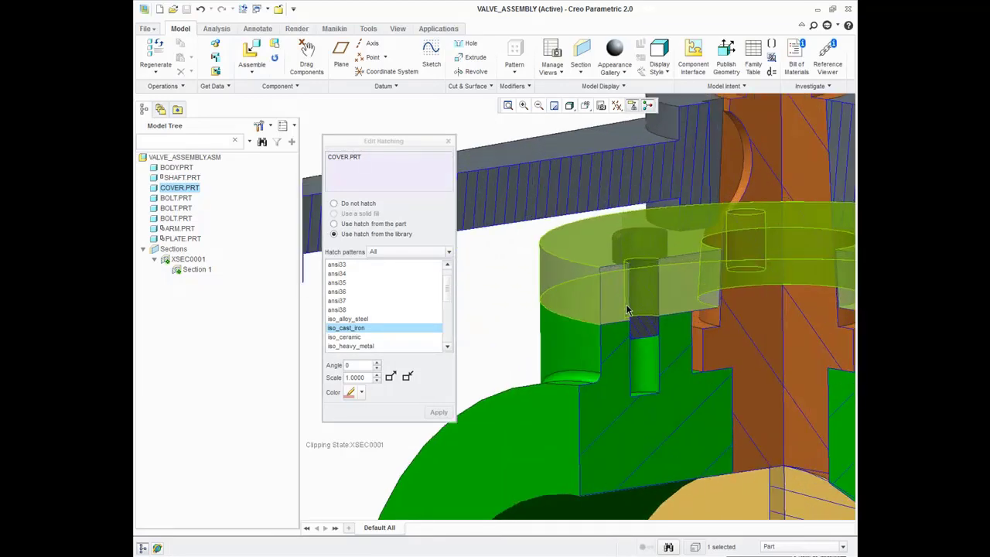
click(352, 392)
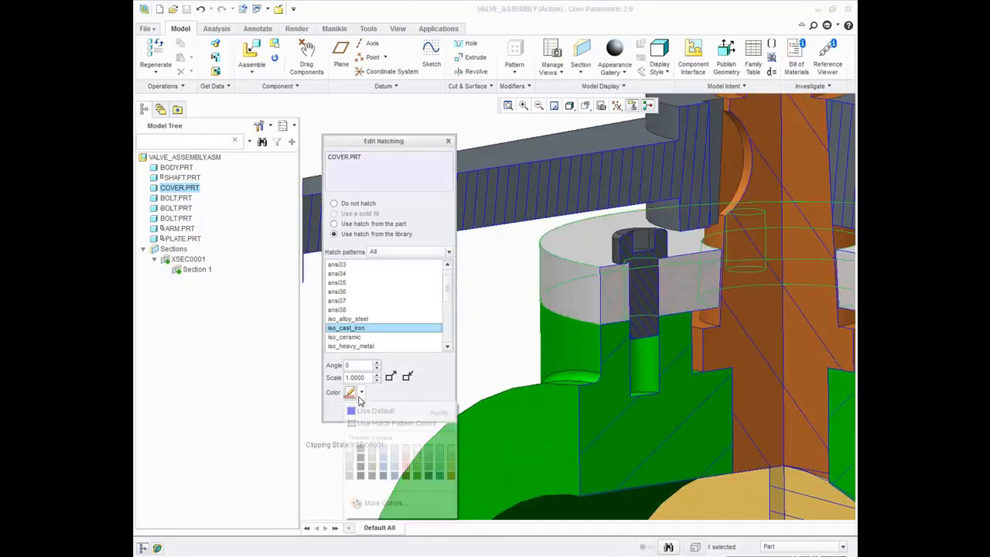
click(352, 413)
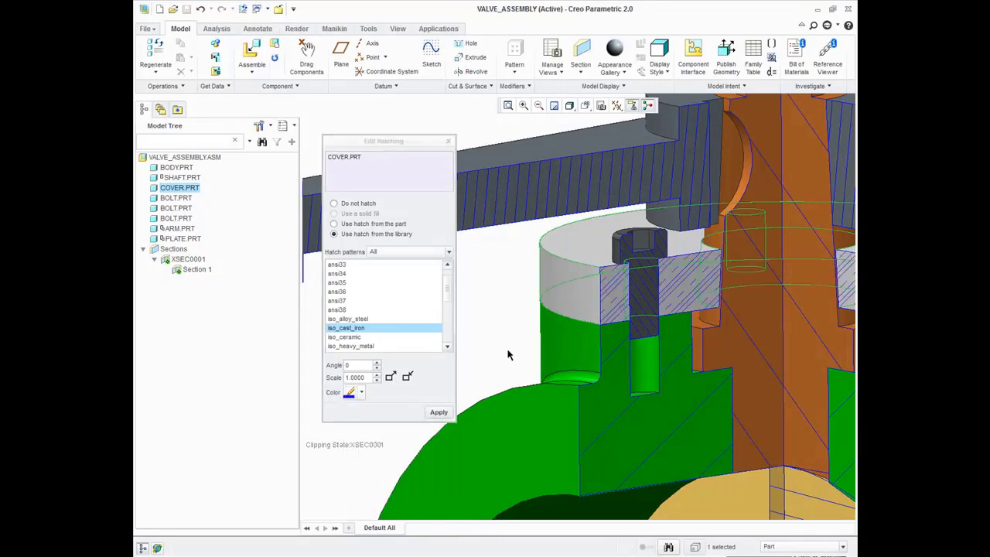
Apply iso_alloy_steel hatching to ARM.PRT.
scroll(508, 355, up, 1)
scroll(508, 355, up, 2)
scroll(495, 356, up, 2)
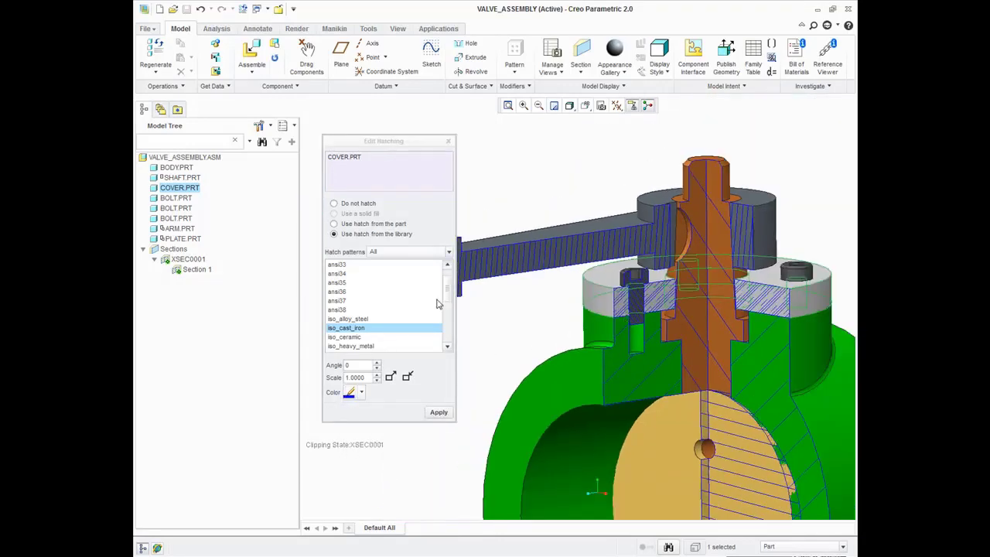
click(458, 258)
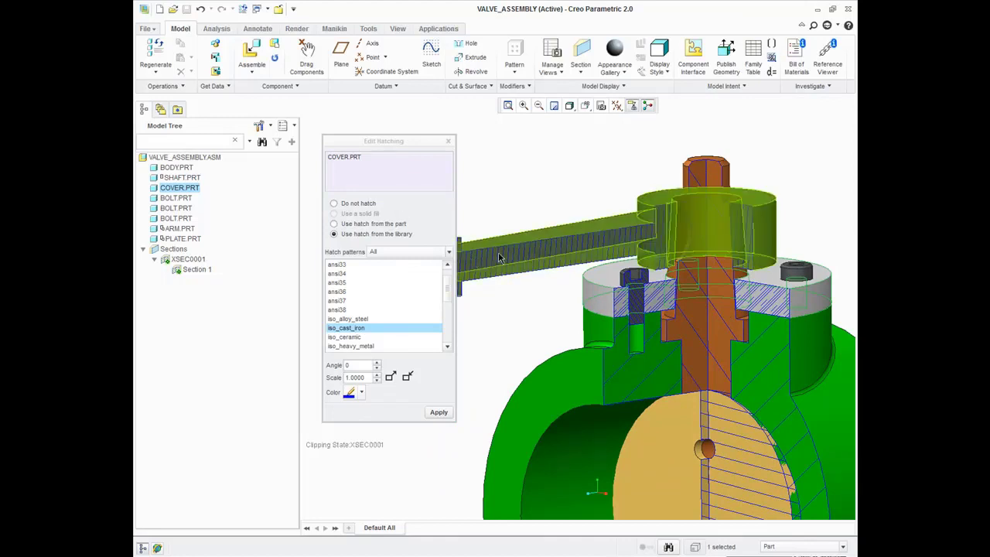
click(378, 319)
click(438, 412)
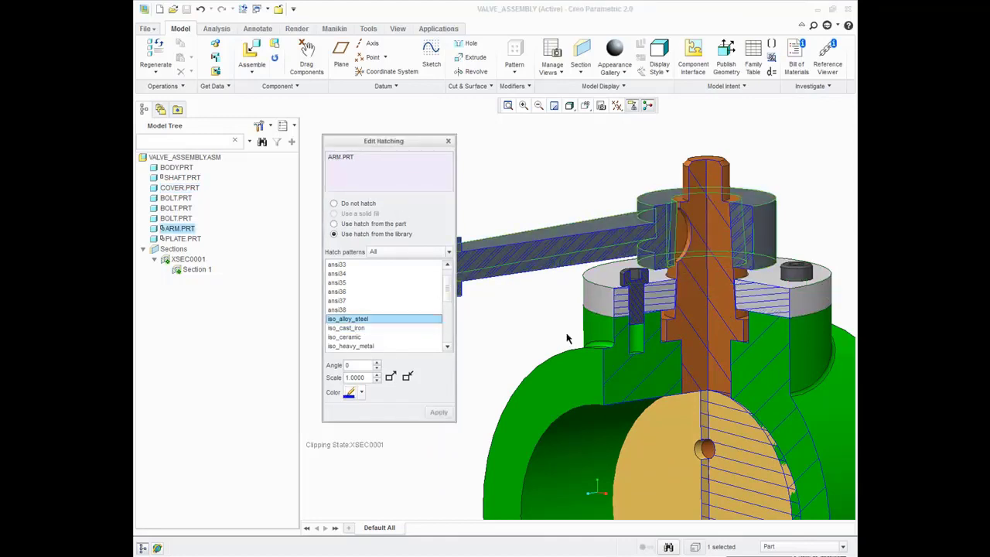
Apply aluminum hatching to BODY.PRT, leaving the pattern scale unchanged.
click(598, 303)
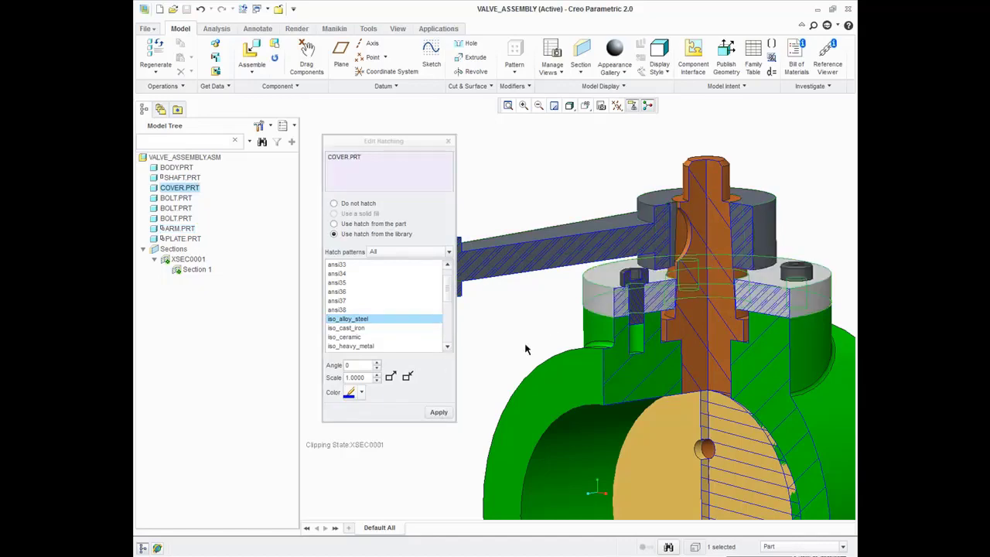
click(601, 360)
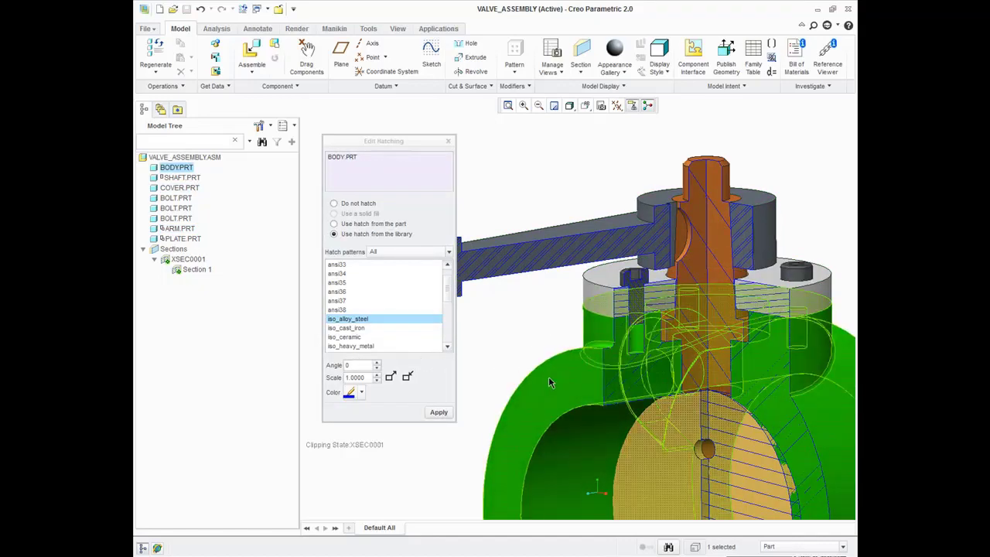
mouse_move(447, 290)
mouse_down()
mouse_move(450, 329)
mouse_move(453, 319)
mouse_up()
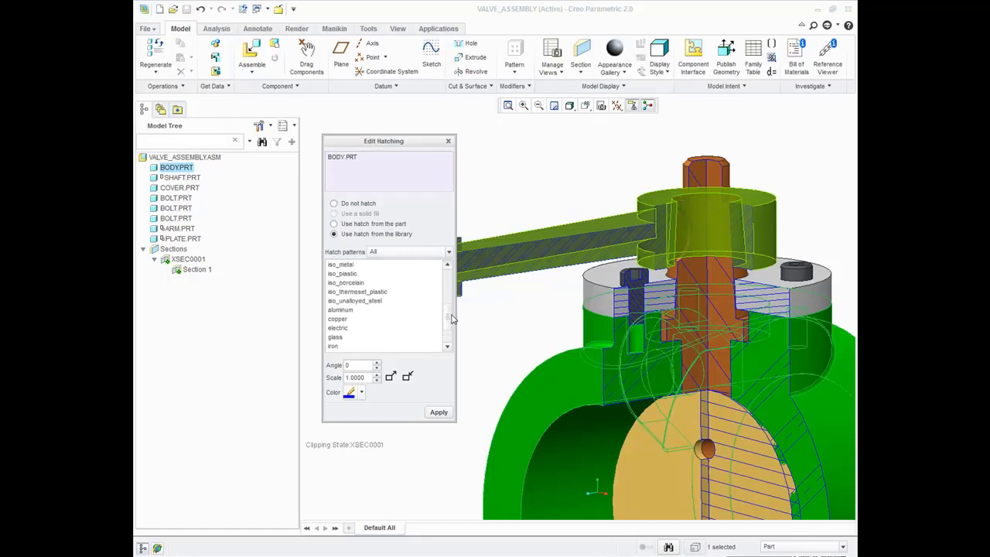
click(374, 311)
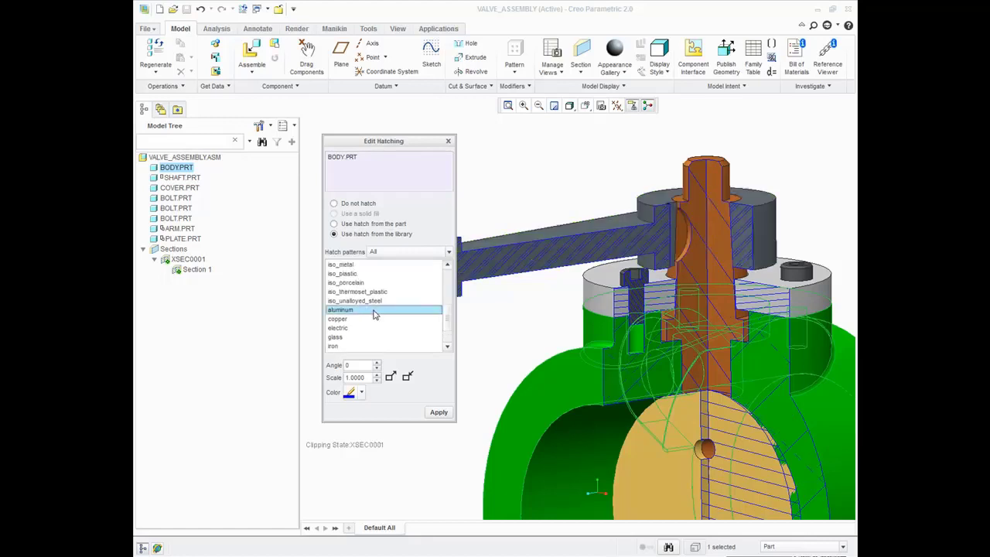
scroll(674, 401, down, 2)
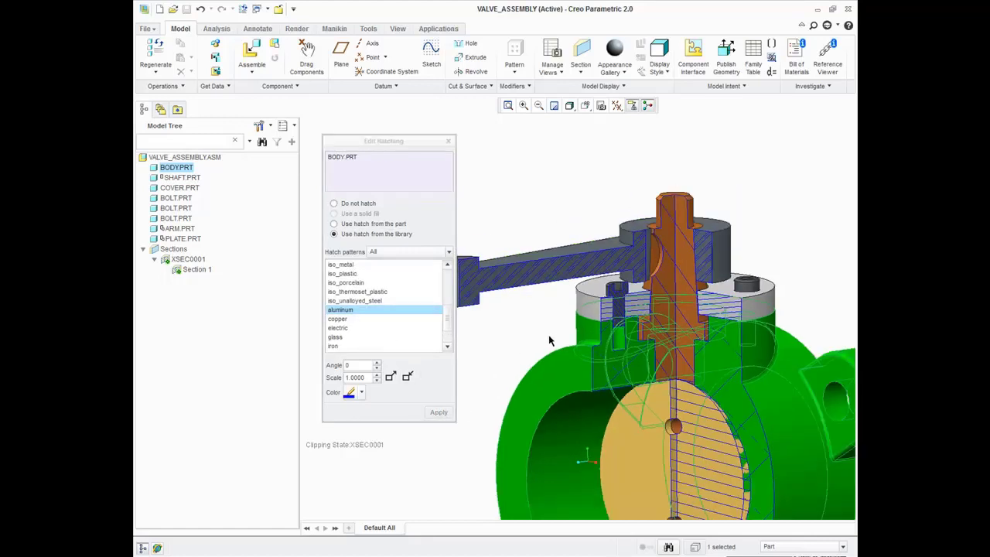
scroll(673, 402, down, 2)
scroll(713, 386, down, 2)
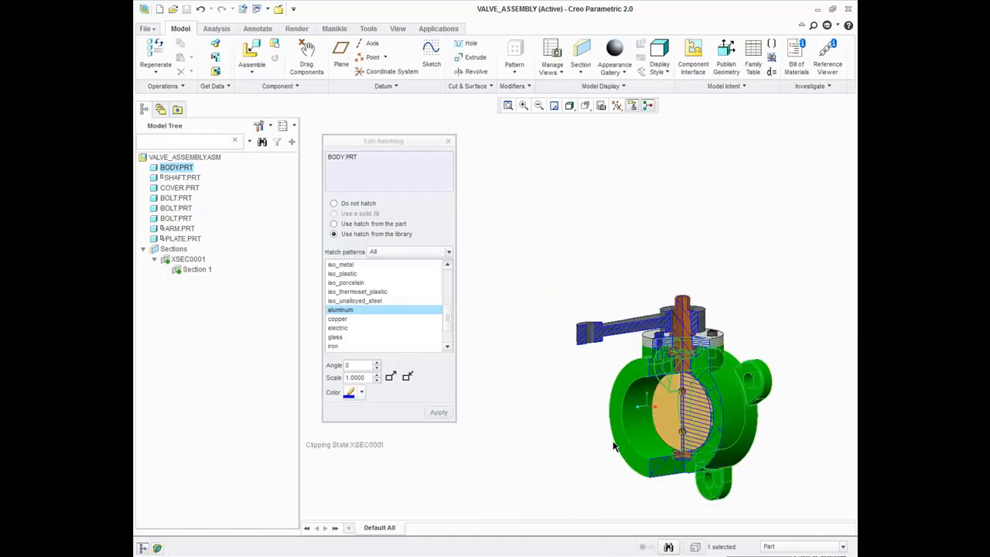
scroll(713, 387, down, 2)
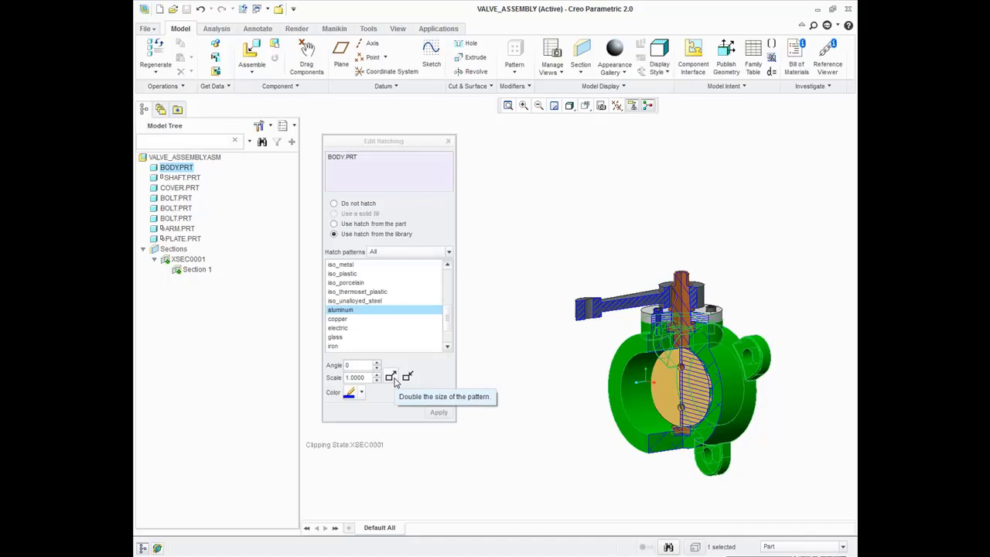
click(394, 380)
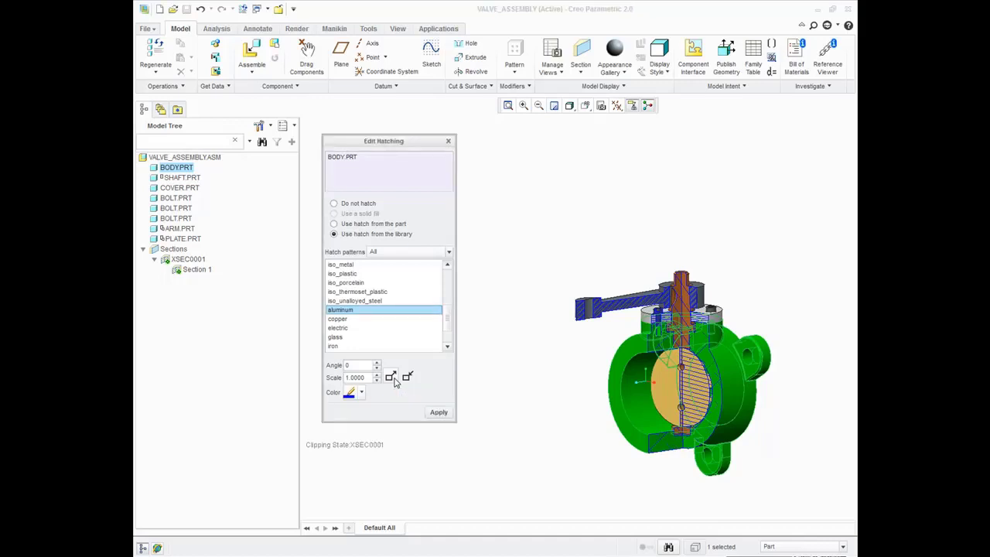
click(406, 379)
click(438, 411)
drag(411, 140, 433, 150)
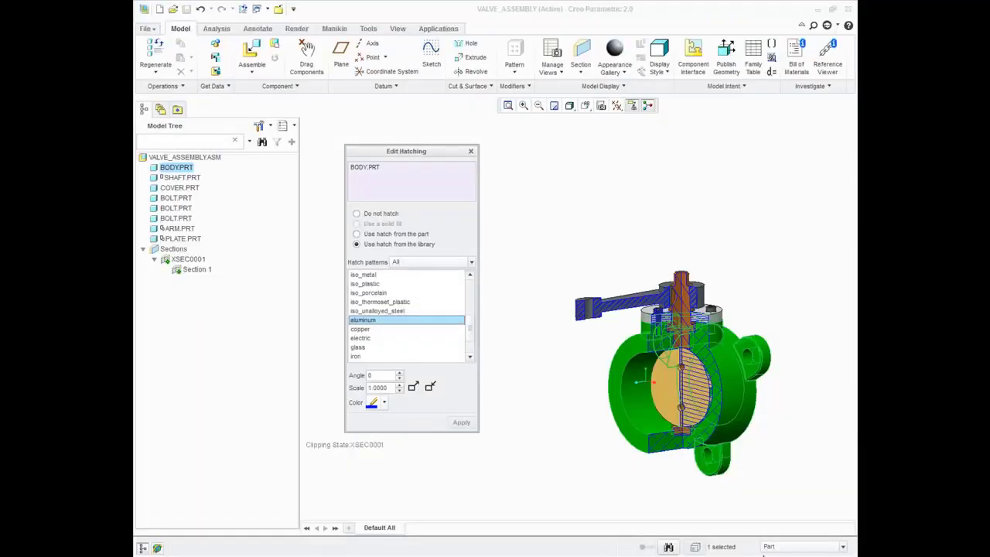
right_click(779, 551)
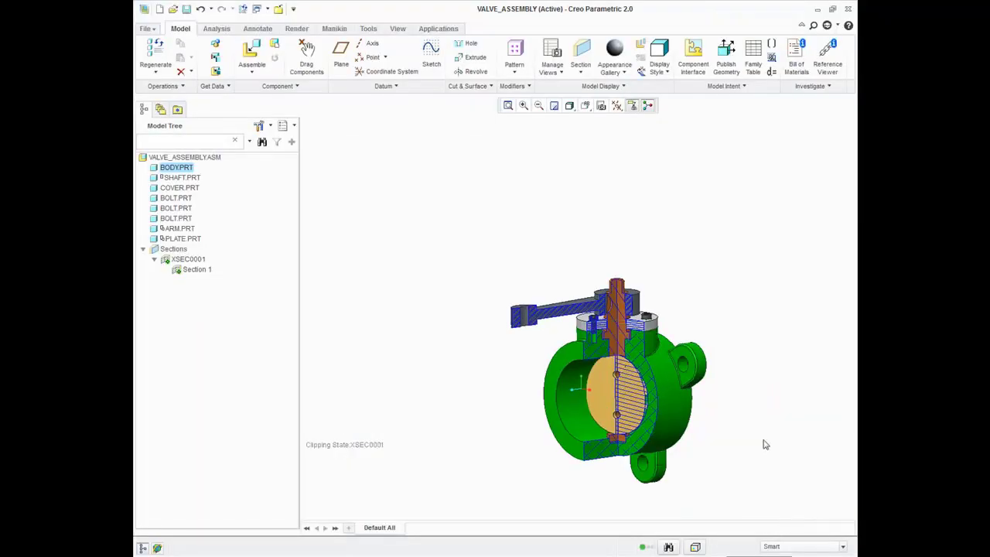
shift+middle_drag(758, 398, 738, 405)
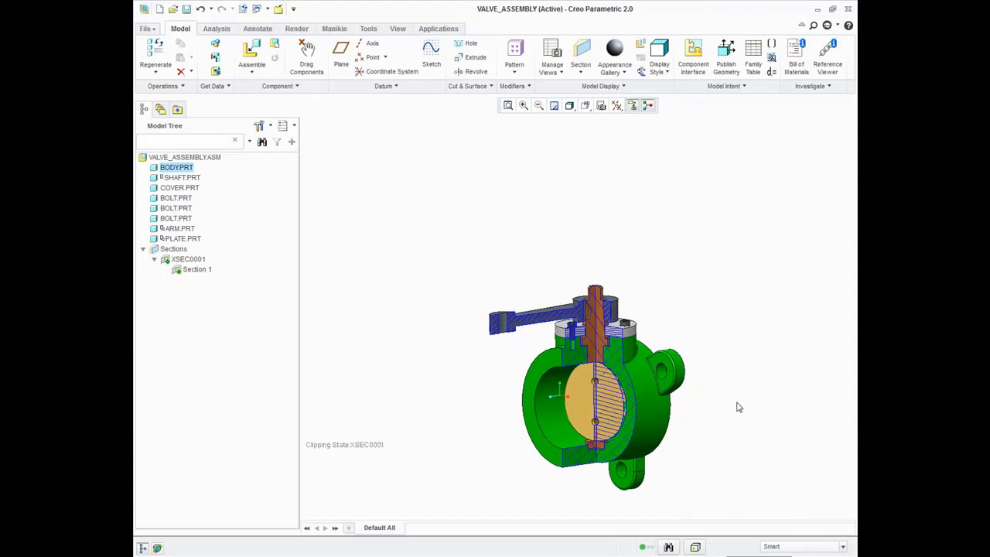
right_click(194, 261)
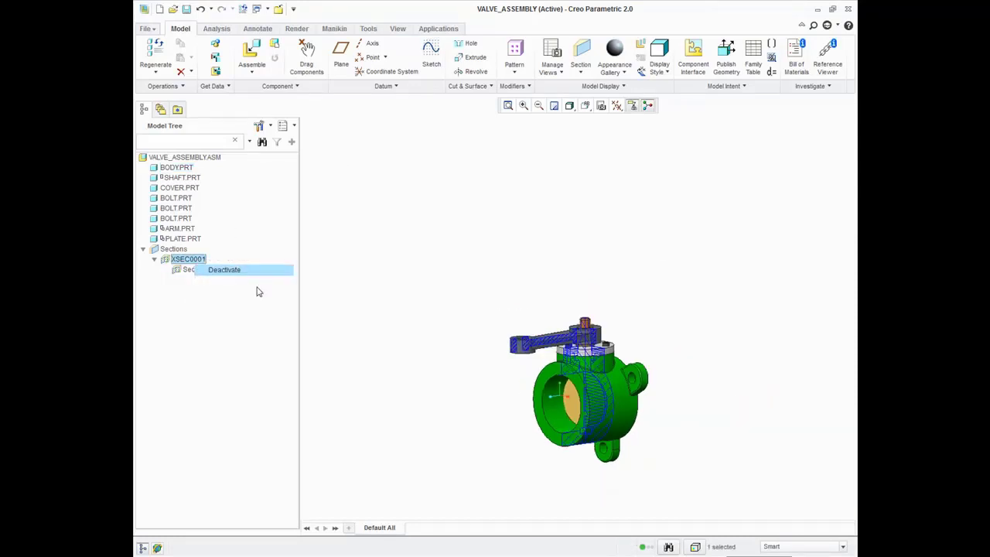
right_click(187, 260)
click(221, 353)
click(426, 393)
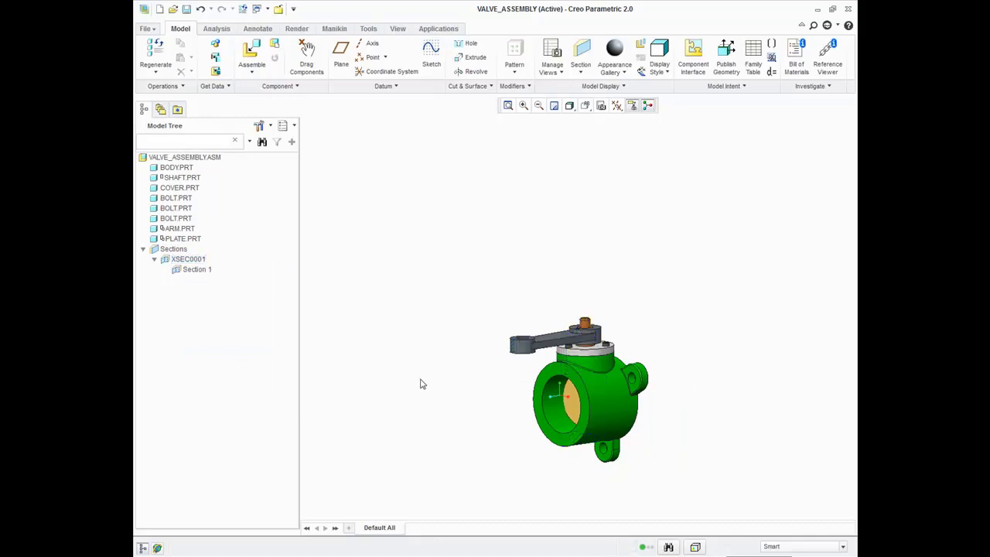
scroll(423, 378, up, 2)
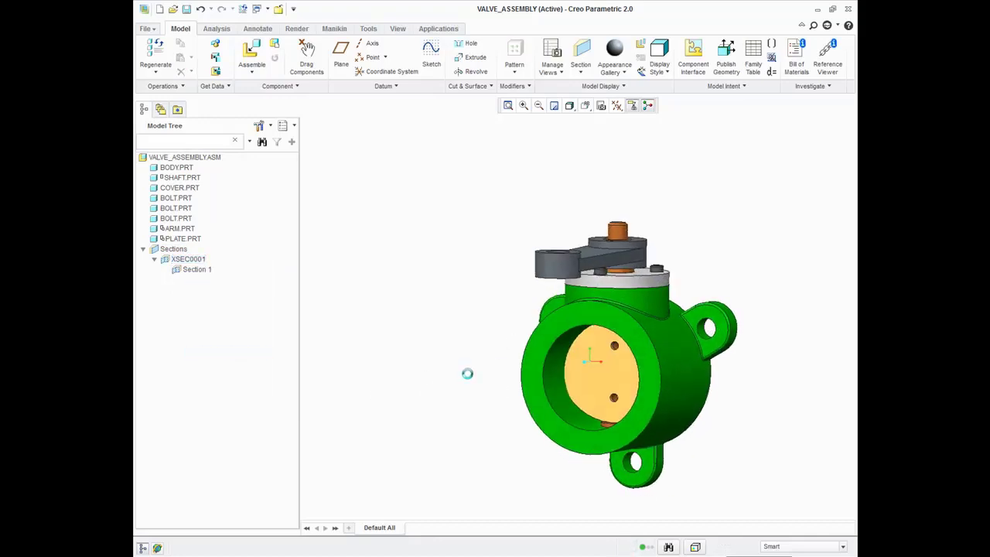
click(571, 108)
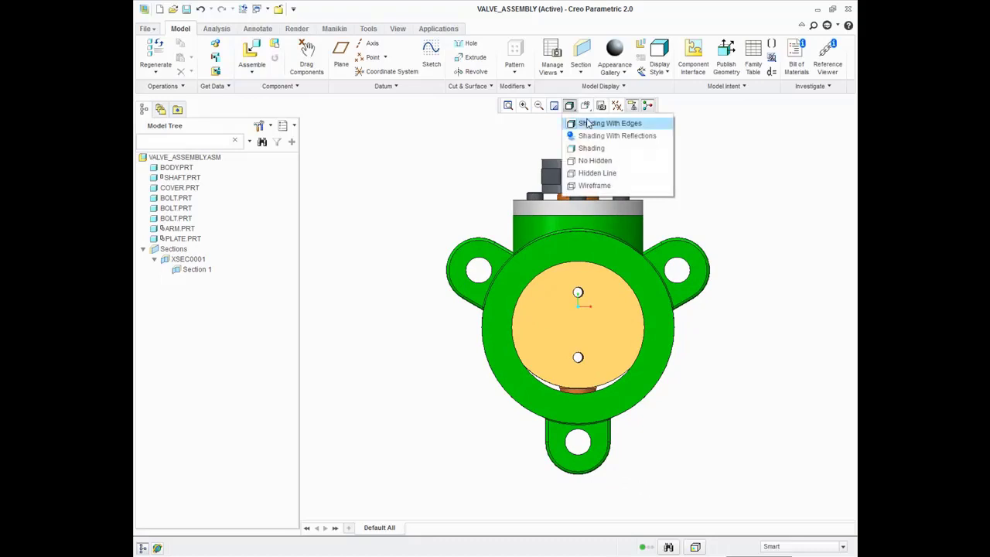
click(587, 106)
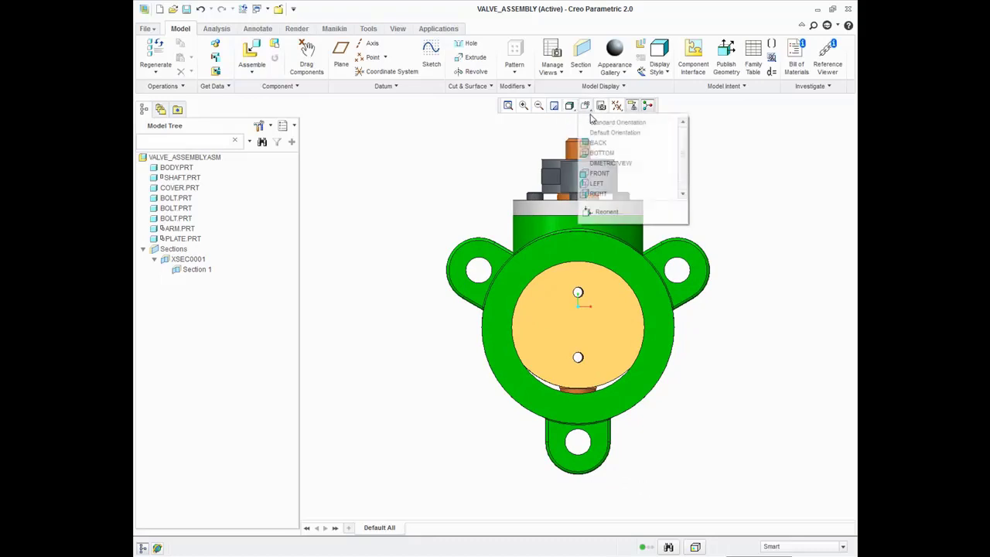
click(609, 163)
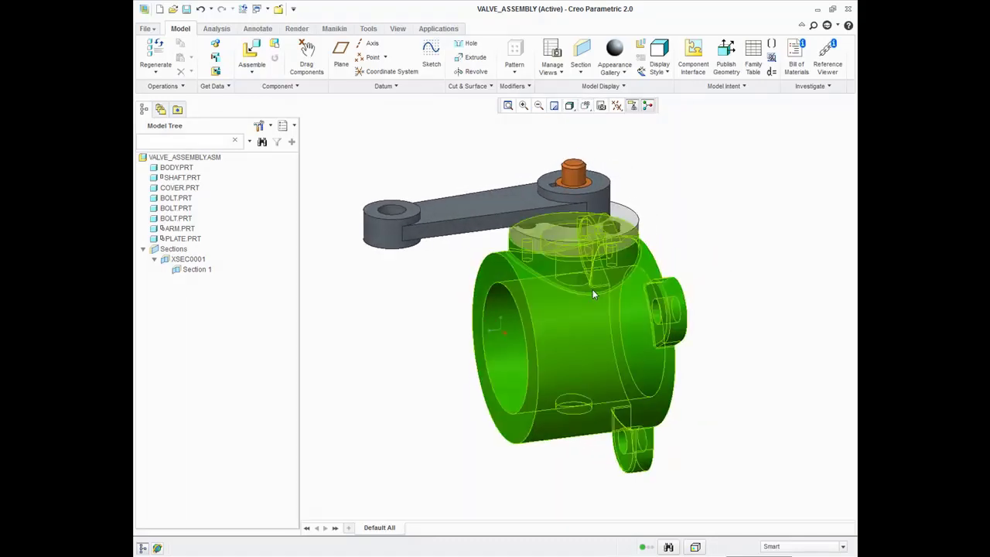
middle_drag(592, 289, 548, 331)
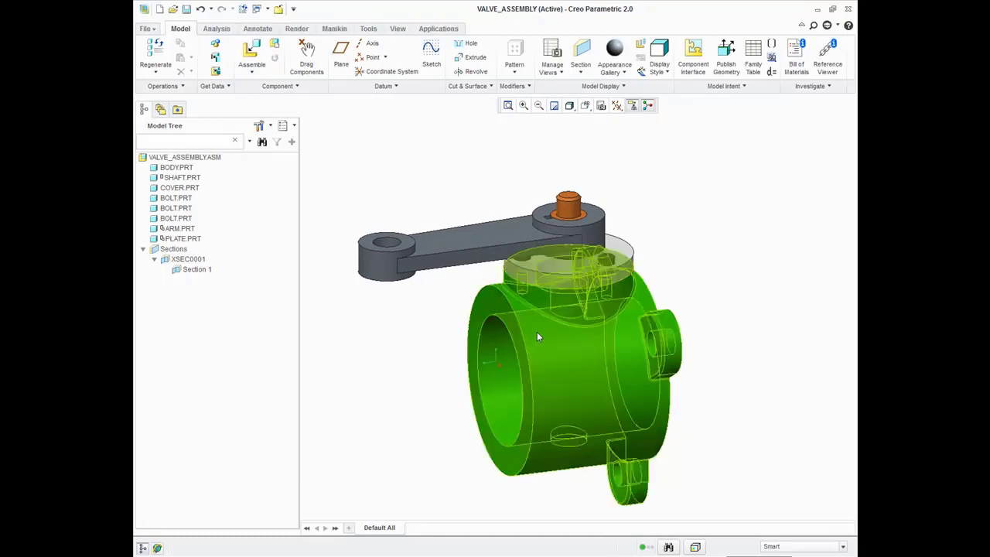
scroll(567, 296, up, 2)
middle_drag(568, 296, 580, 314)
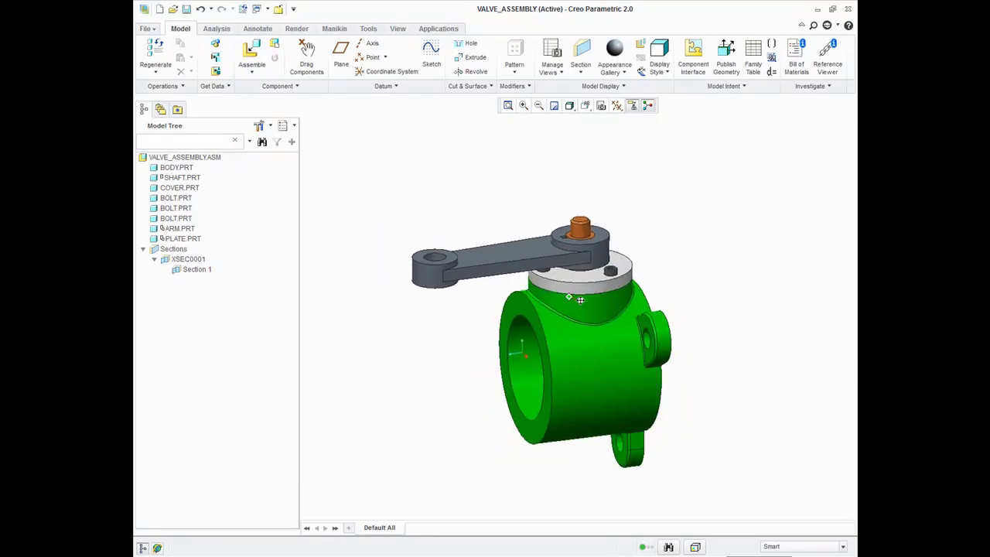
middle_drag(601, 354, 582, 357)
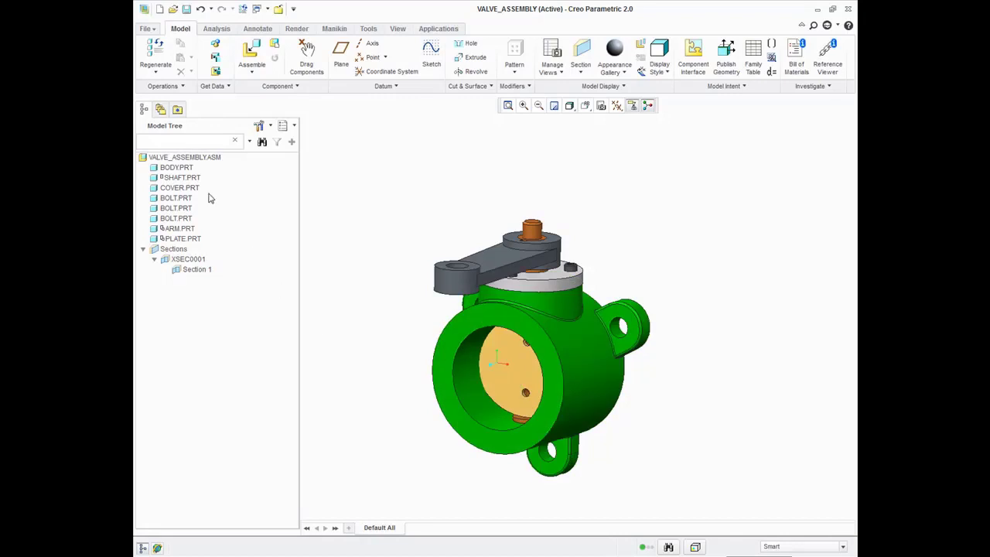
Select SHAFT.PRT and PLATE.PRT and orbit the assembly to inspect them.
click(194, 181)
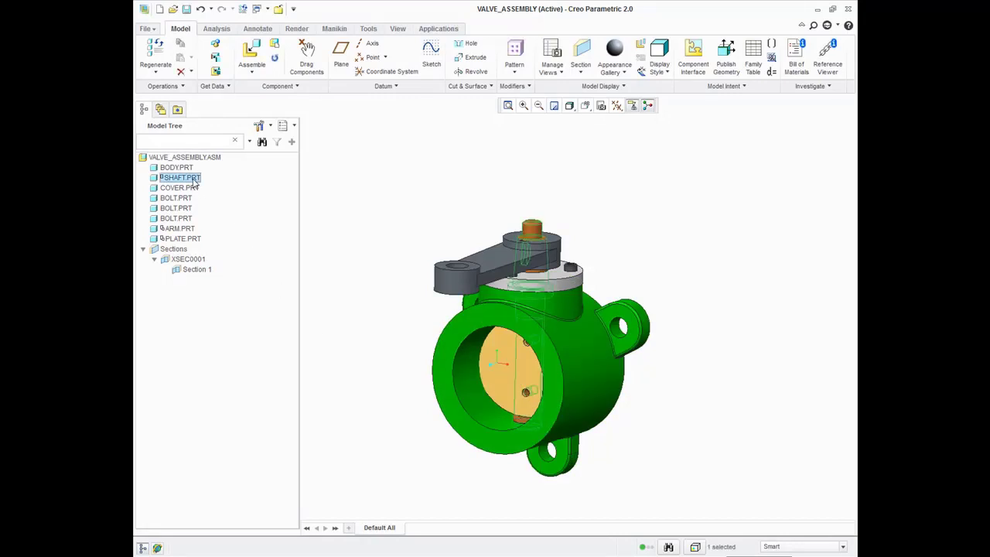
mouse_move(488, 427)
middle_down()
mouse_move(641, 421)
mouse_move(563, 413)
mouse_move(539, 384)
mouse_move(521, 405)
middle_up()
click(539, 384)
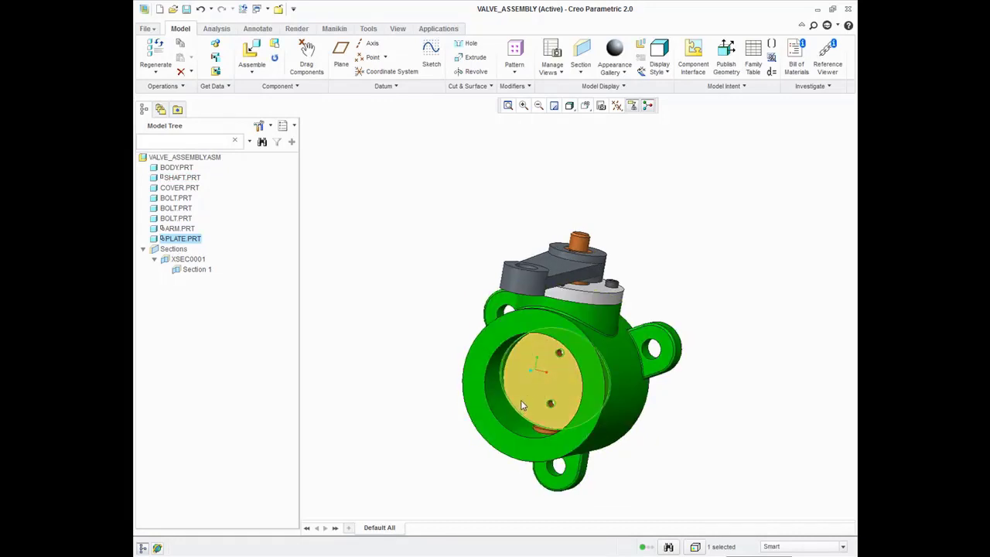
mouse_move(544, 410)
middle_down()
mouse_move(549, 428)
mouse_move(564, 396)
middle_up()
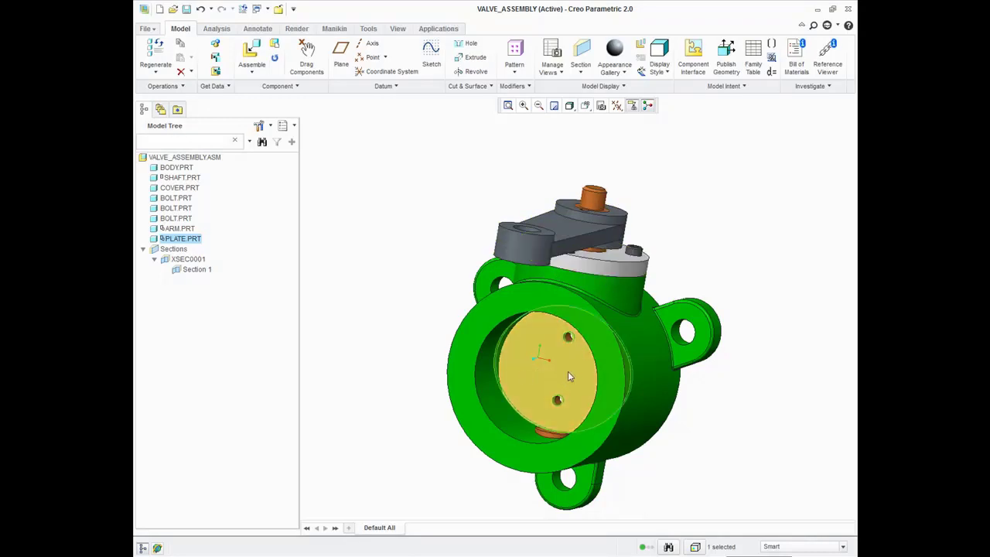
mouse_move(559, 362)
middle_down()
mouse_move(548, 370)
mouse_move(441, 343)
middle_up()
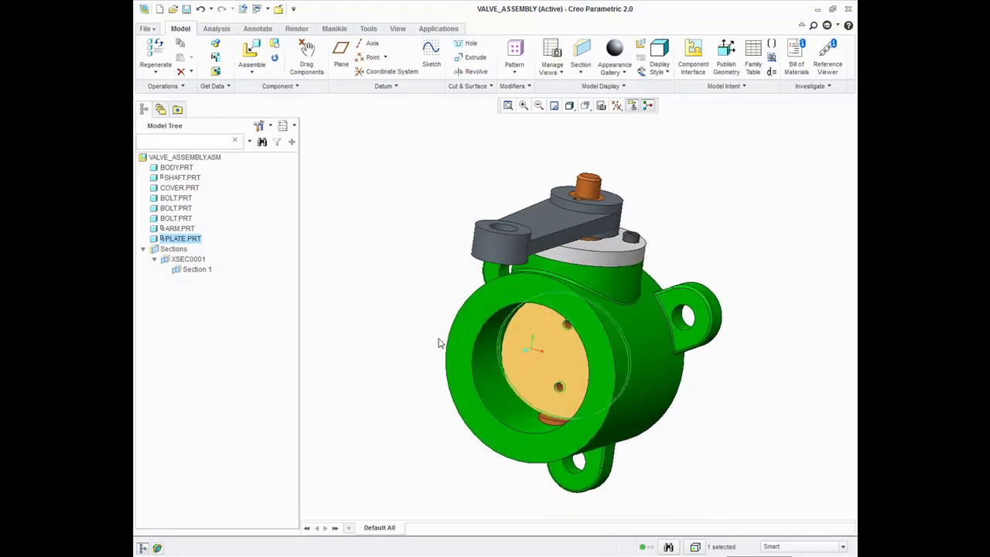
Redefine SHAFT.PRT with a Pin connection, spin it to test rotation, and confirm.
right_click(186, 181)
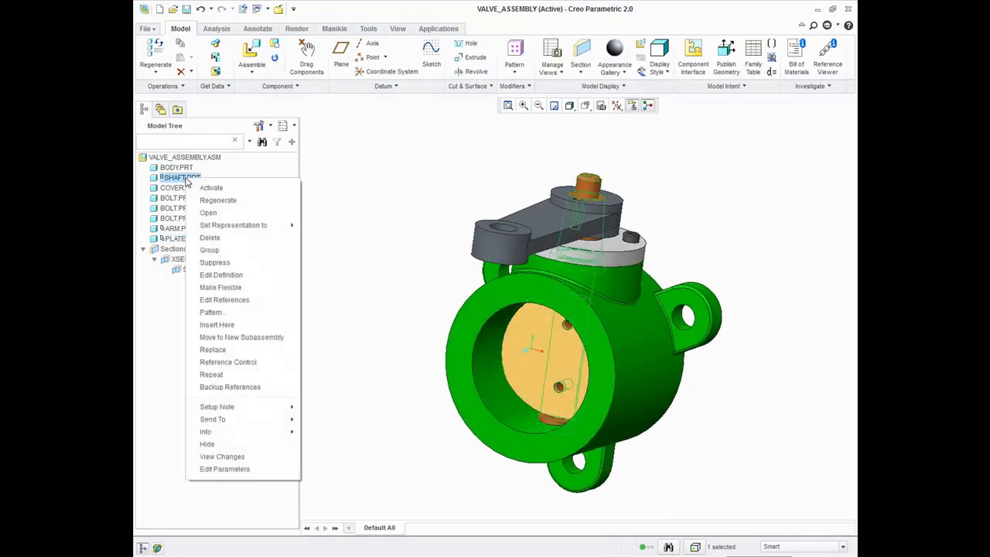
click(222, 274)
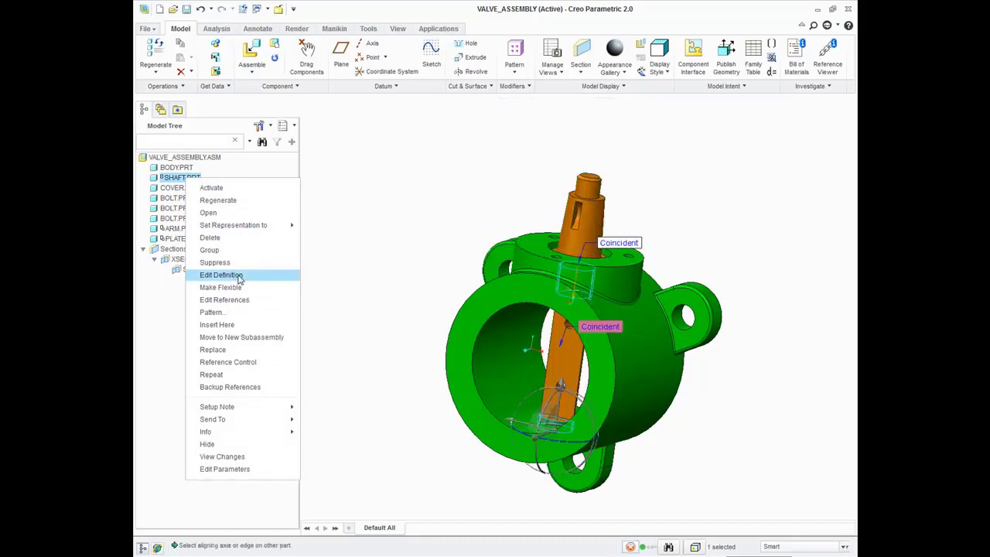
middle_drag(278, 301, 376, 314)
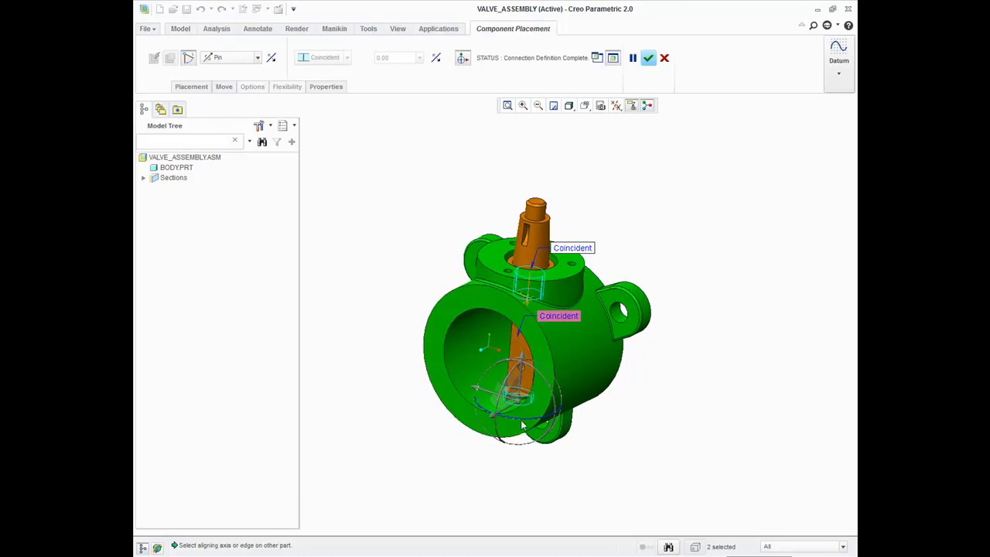
mouse_move(522, 425)
mouse_down()
mouse_move(641, 317)
mouse_move(464, 409)
mouse_up()
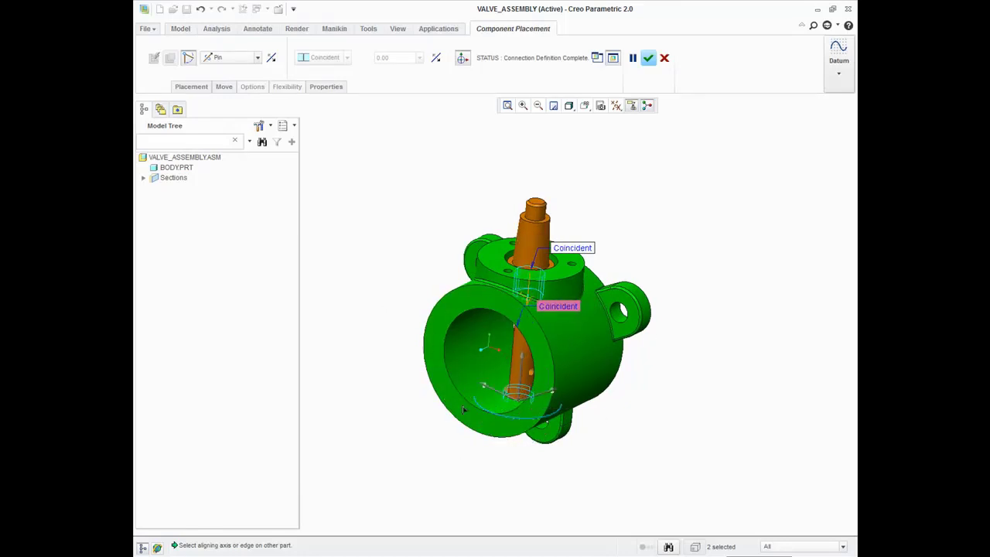
drag(464, 410, 474, 400)
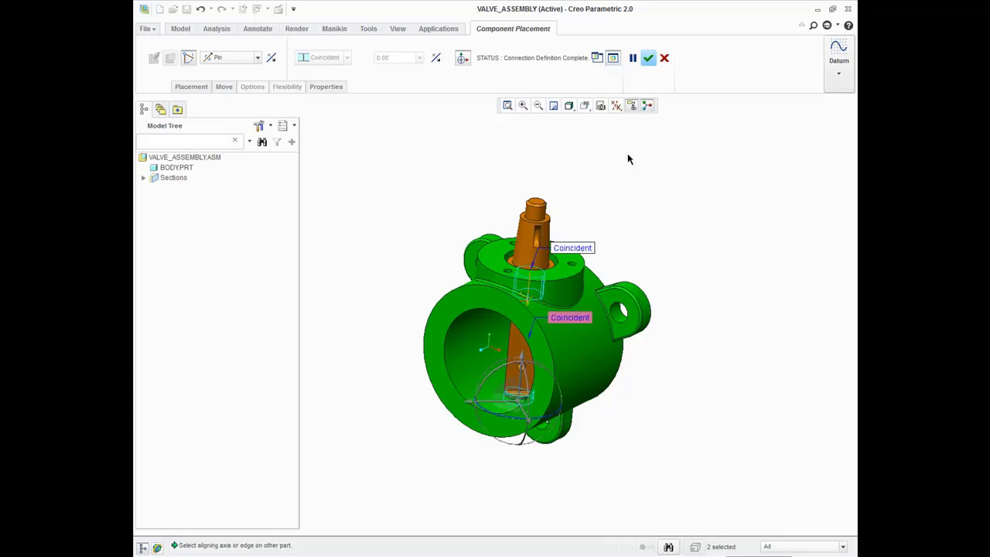
click(648, 59)
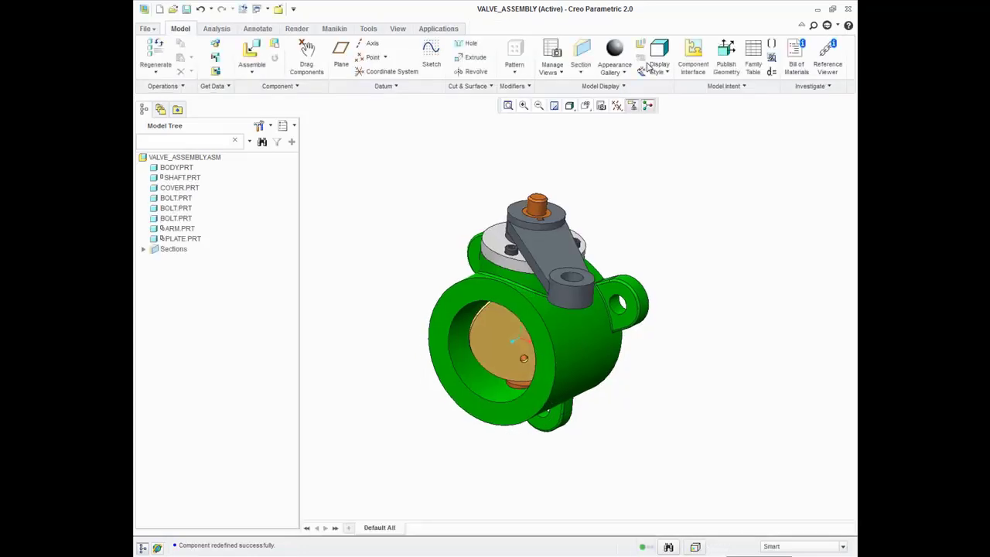
Use Drag Components to swing the arm around the shaft to a new angle.
mouse_move(504, 371)
middle_down()
mouse_move(539, 355)
mouse_move(584, 365)
mouse_move(551, 371)
middle_up()
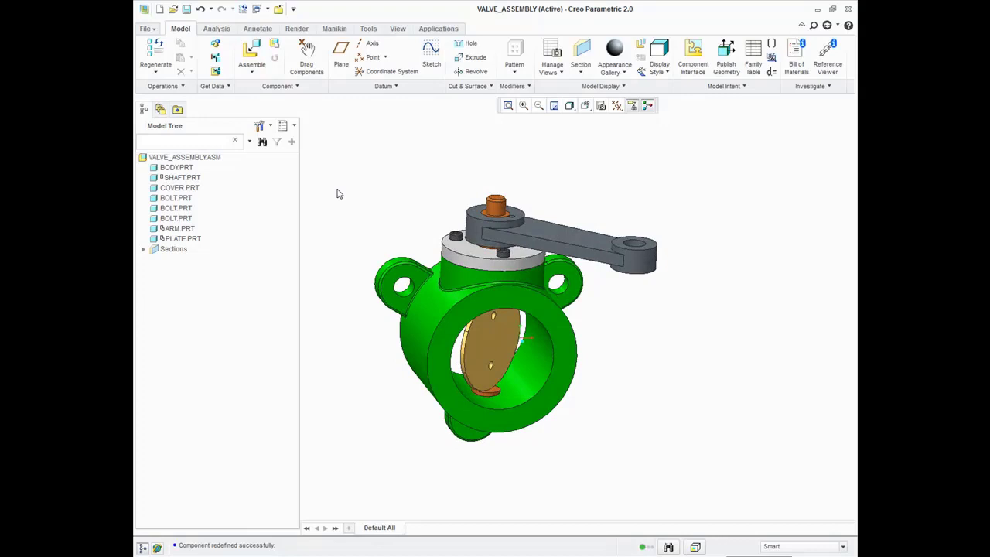
click(309, 65)
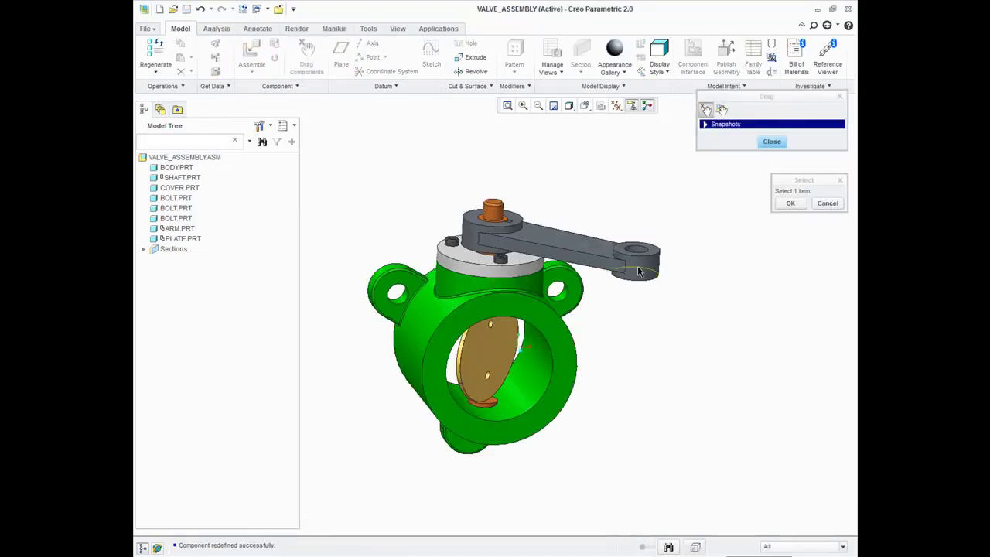
click(637, 265)
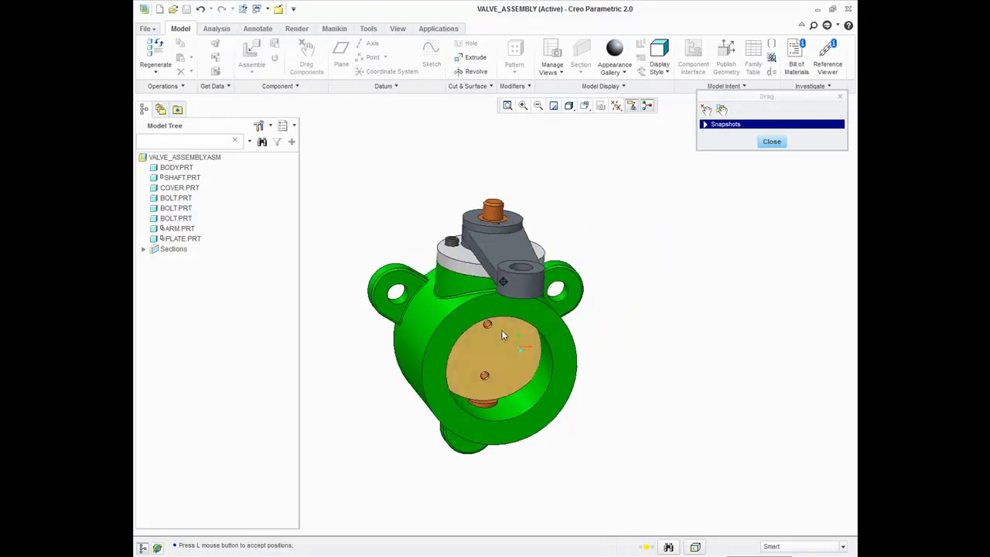
click(475, 336)
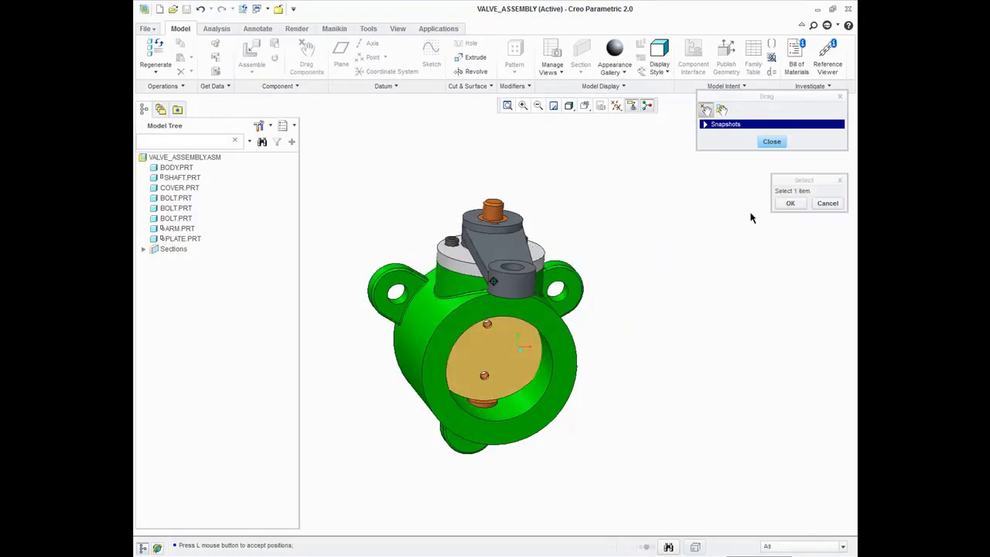
click(772, 142)
middle_drag(653, 369, 354, 271)
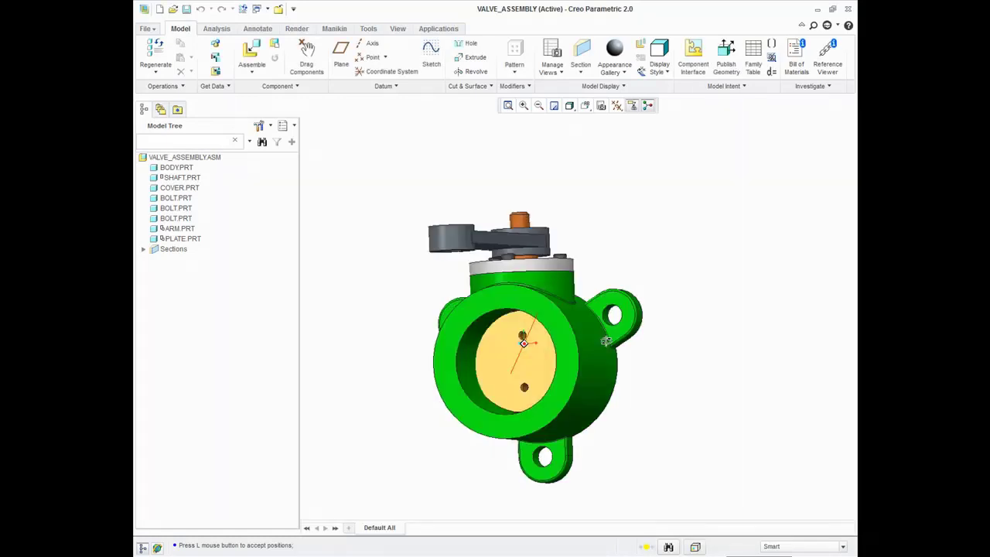
Reopen SHAFT.PRT's placement definition, keeping its connection type as Pin.
right_click(194, 179)
click(249, 273)
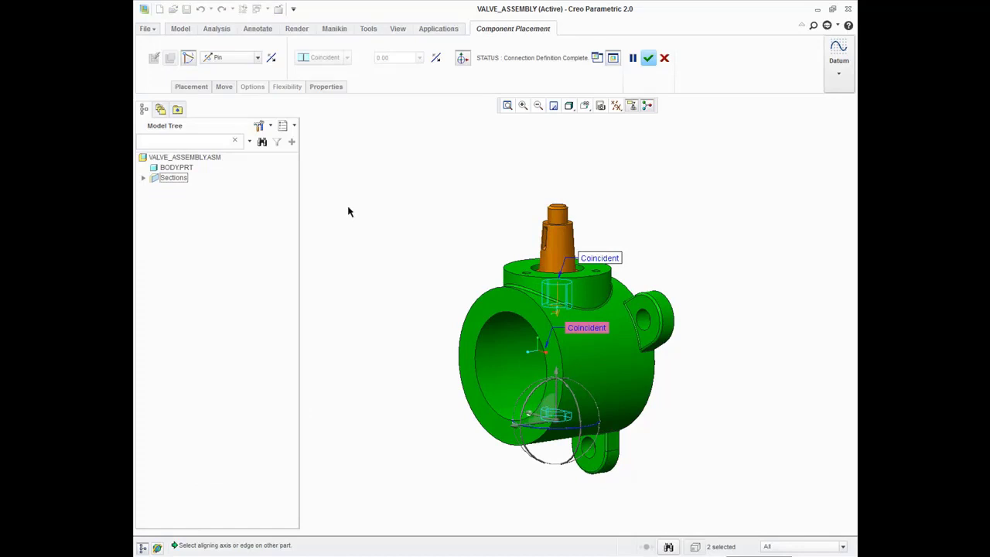
middle_drag(348, 212, 464, 256)
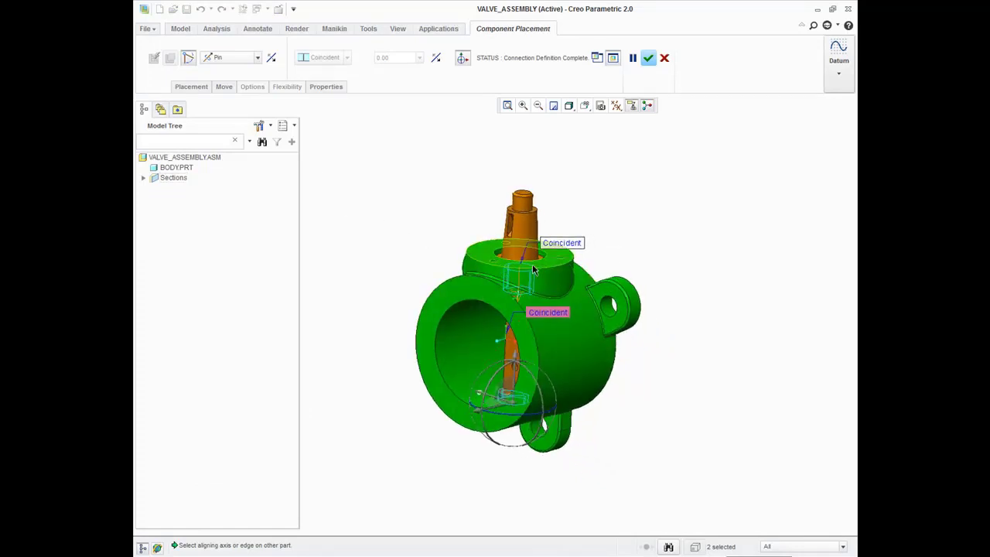
click(258, 58)
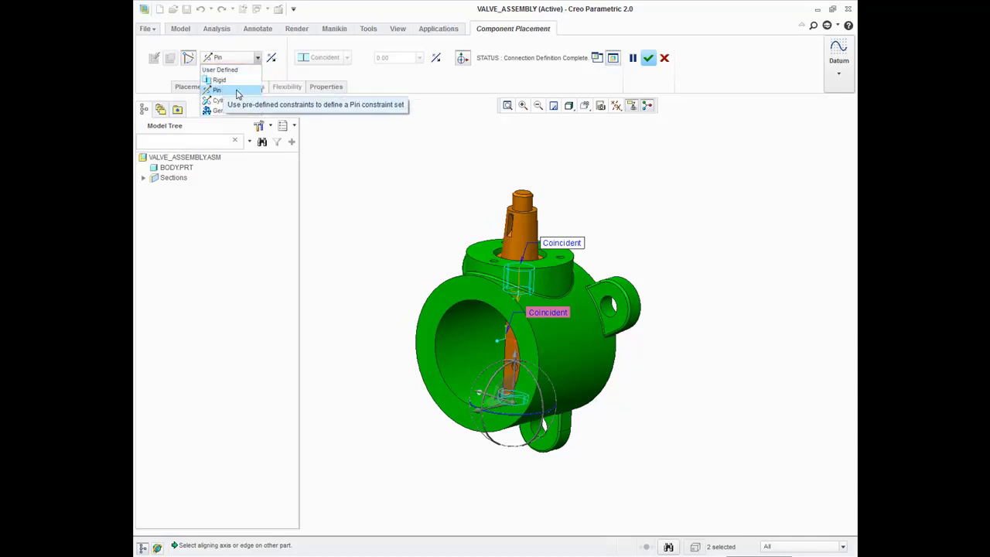
click(390, 191)
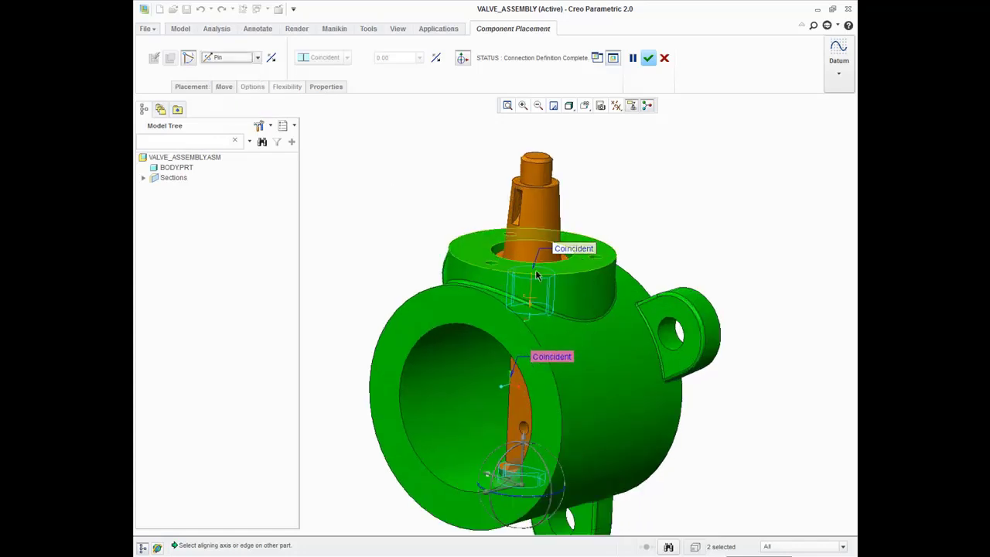
scroll(559, 265, down, 2)
scroll(556, 261, down, 2)
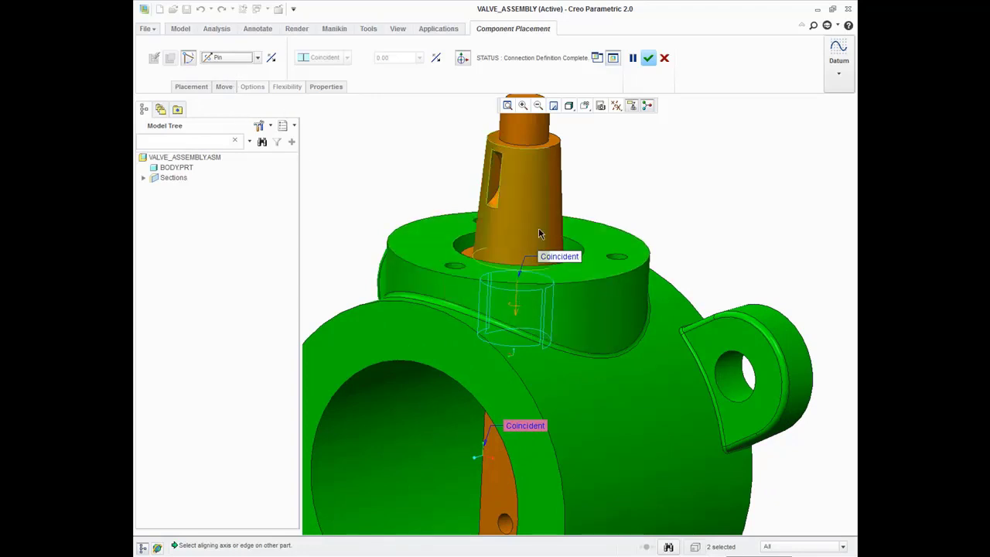
scroll(500, 263, up, 2)
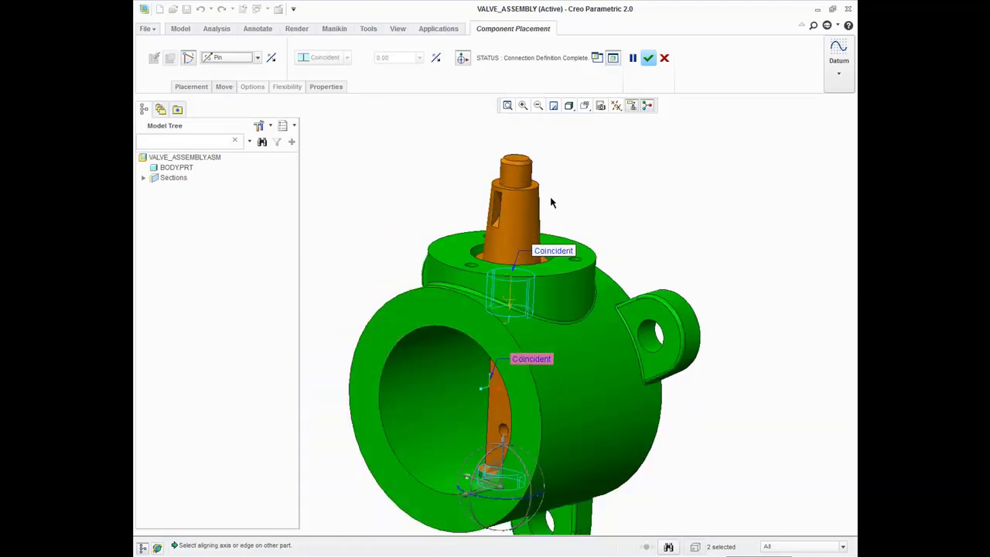
Add a second connection set, Connection_12, to the shaft in the Placement panel.
click(238, 66)
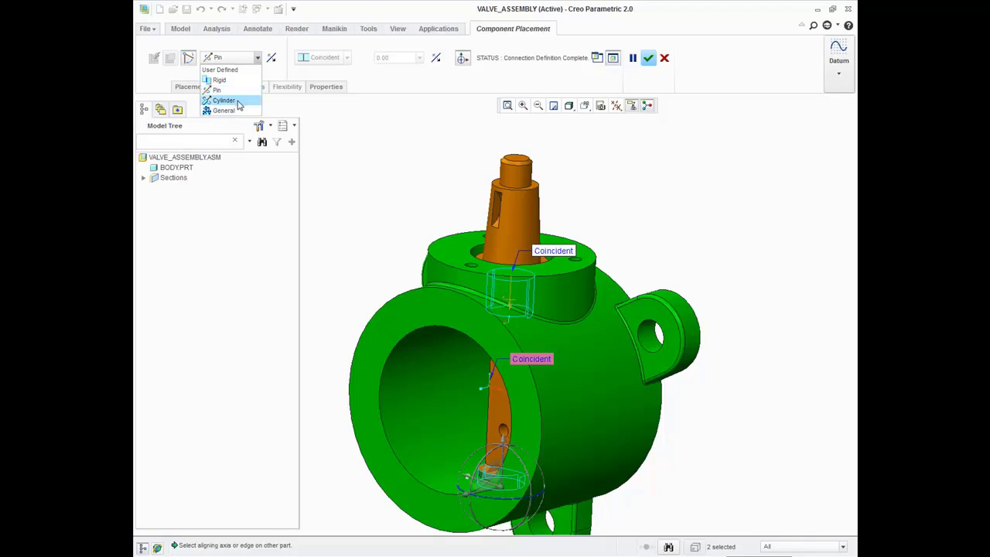
click(422, 182)
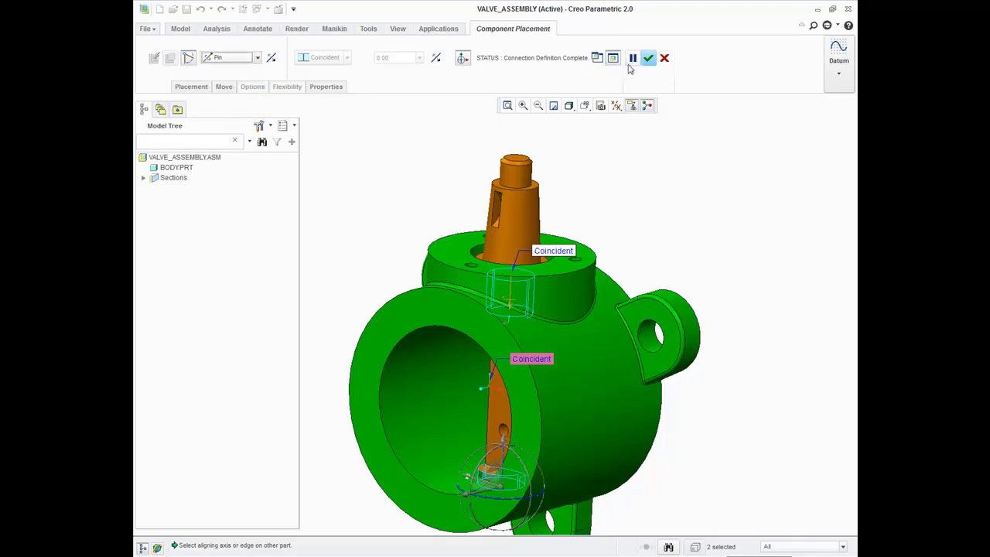
click(198, 87)
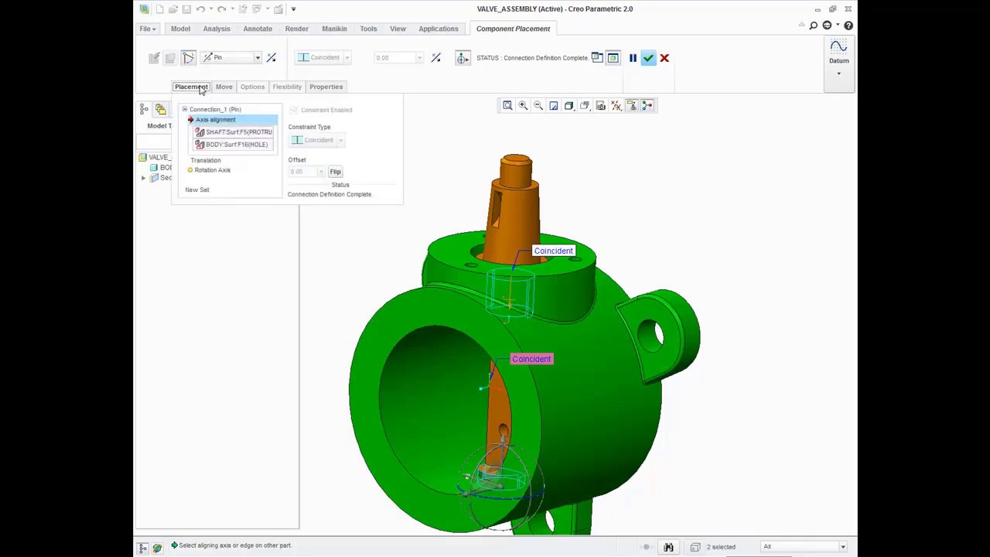
click(195, 189)
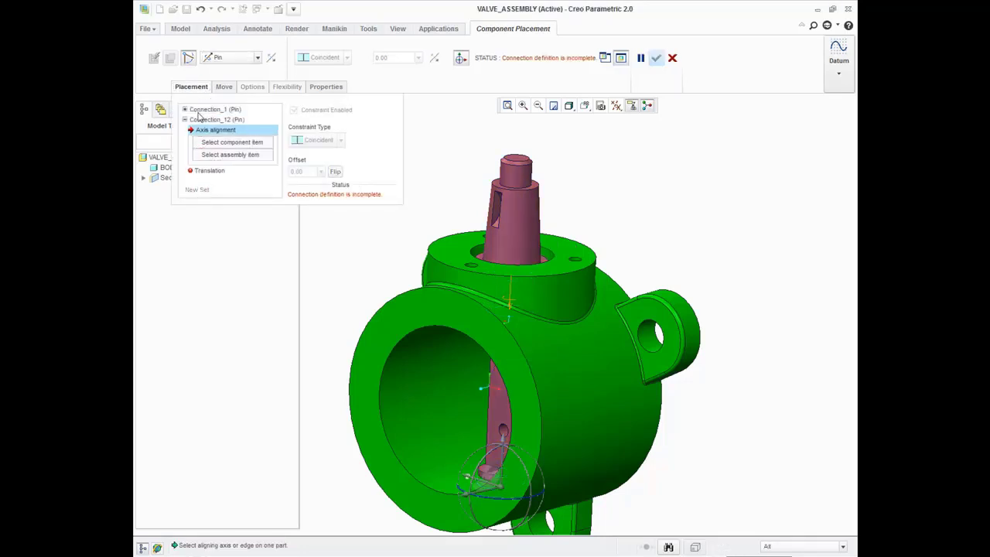
click(233, 59)
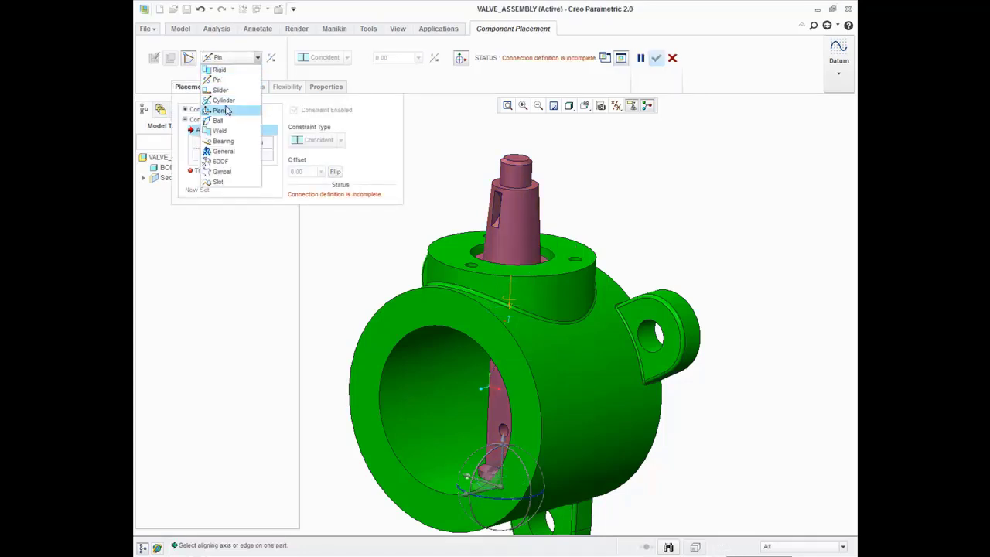
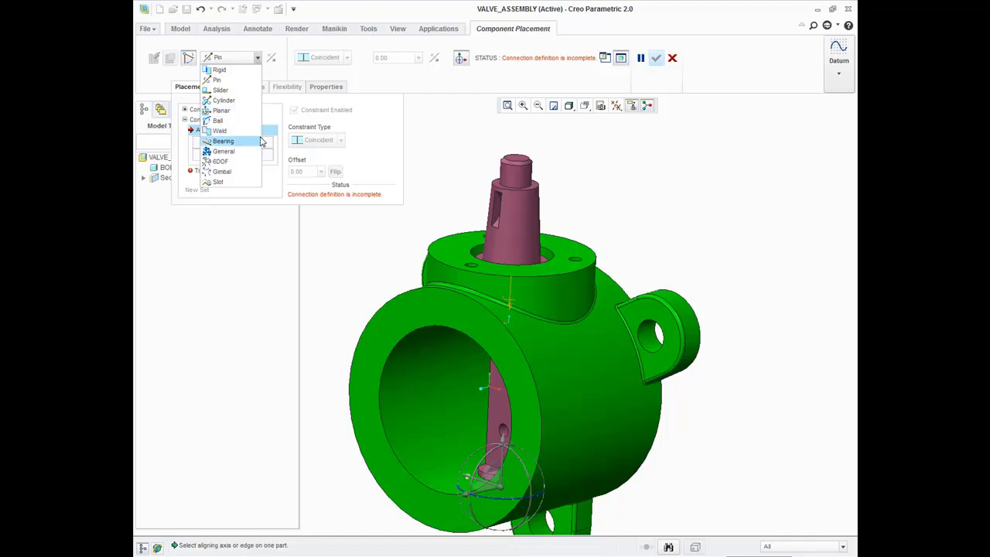
Abandon the unfinished Pin connection placement and switch to a saved view orientation.
click(481, 92)
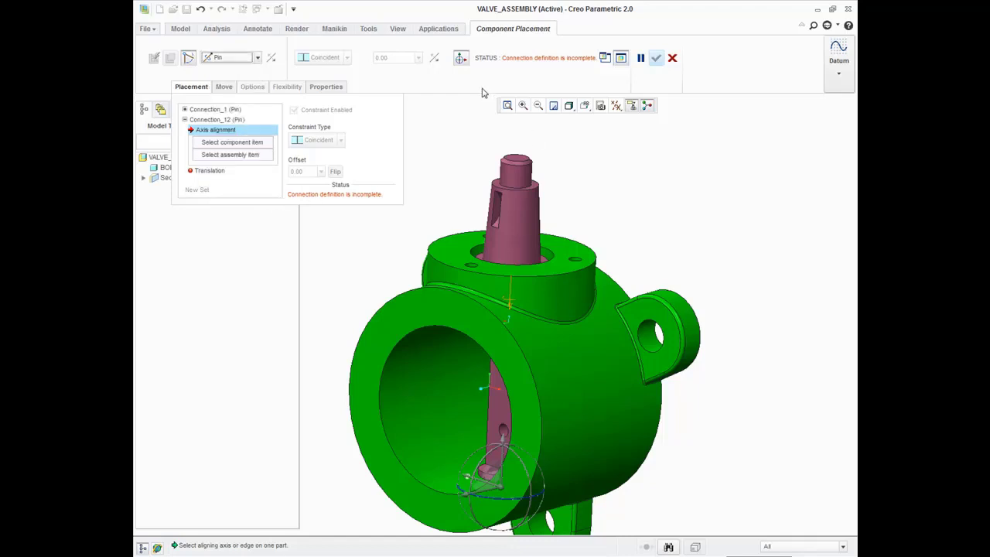
click(672, 57)
click(471, 299)
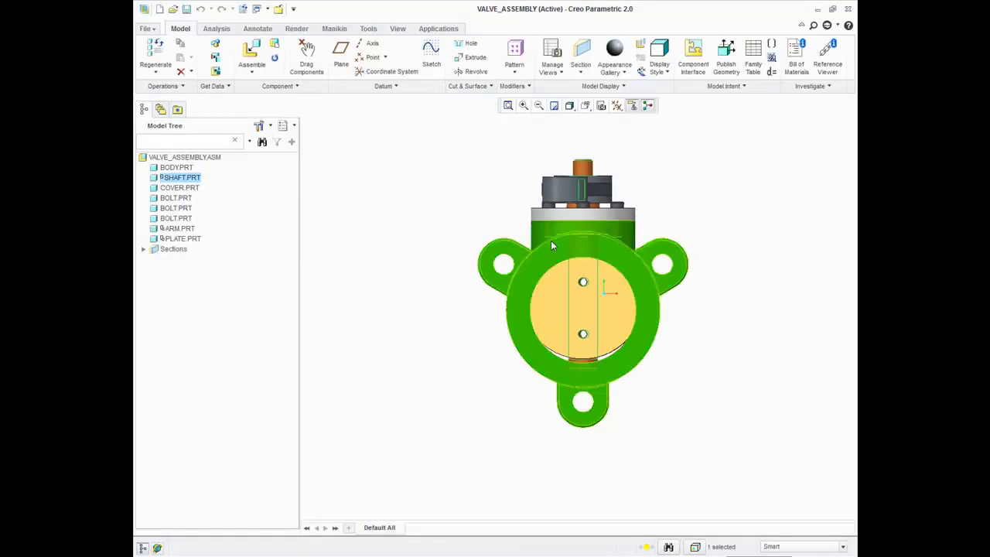
click(585, 105)
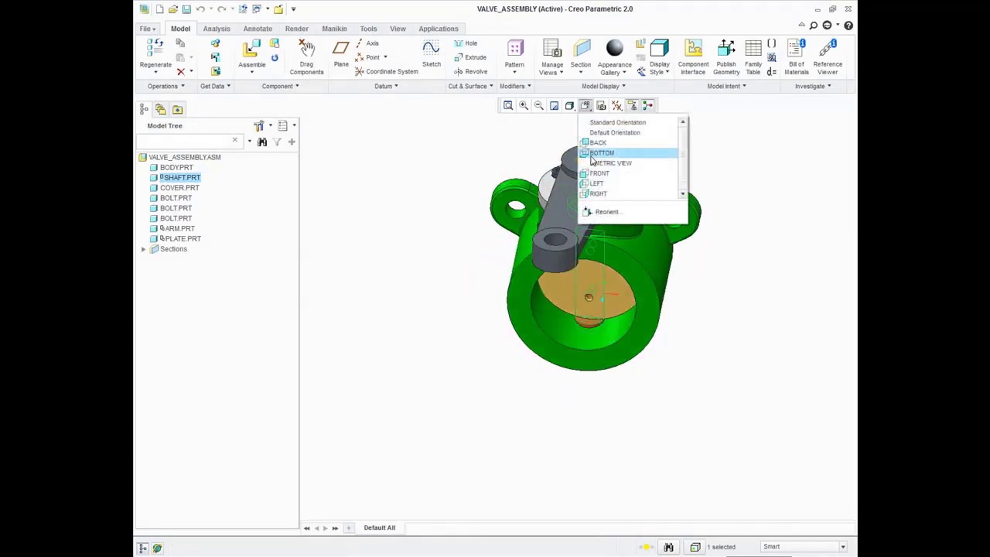
click(596, 166)
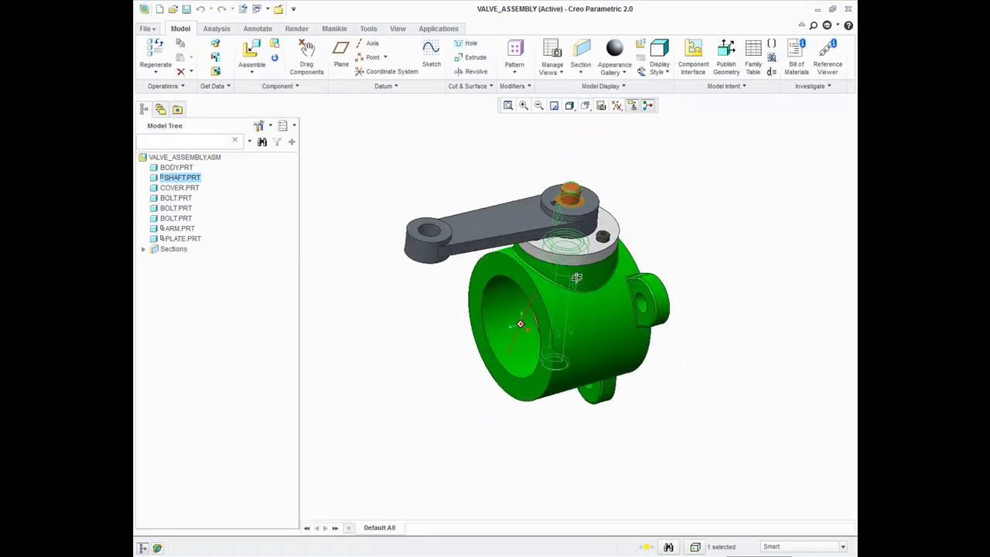
Drag the arm to test its swing, return it to its original position, and orbit the view.
click(305, 66)
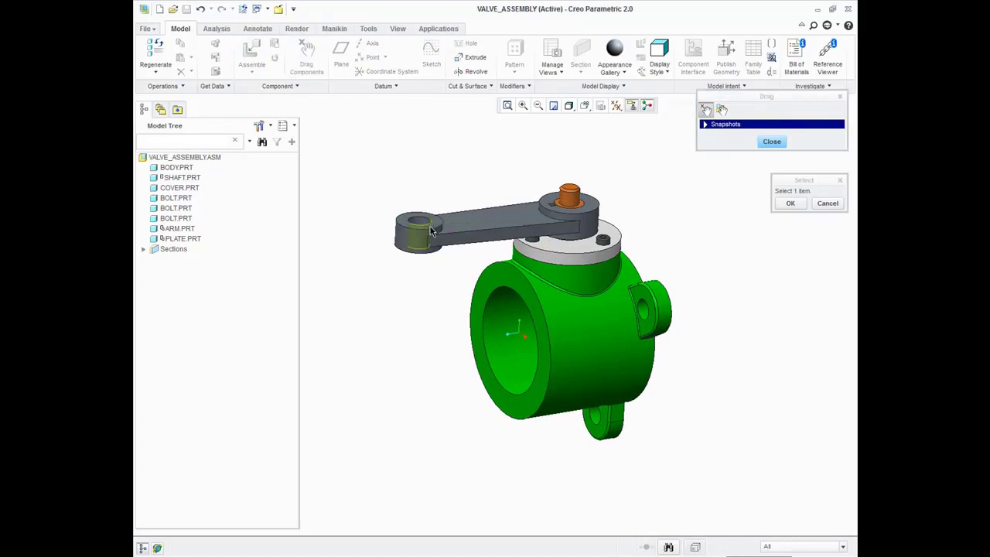
click(432, 231)
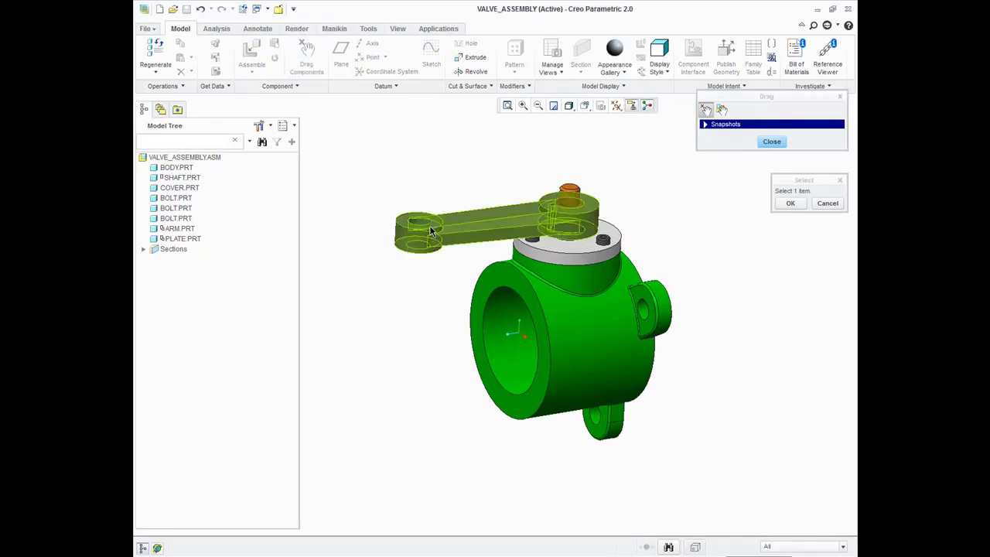
click(431, 231)
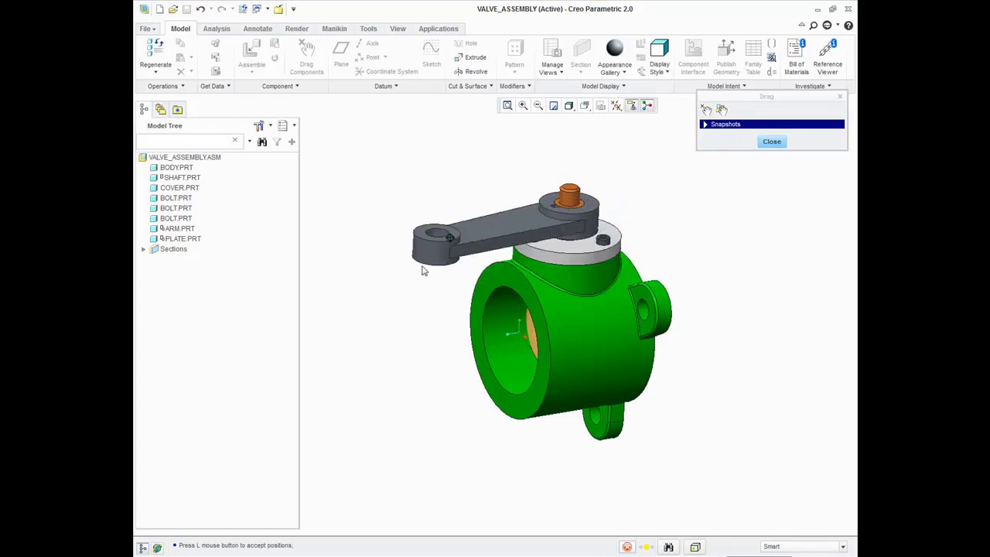
middle_click(409, 300)
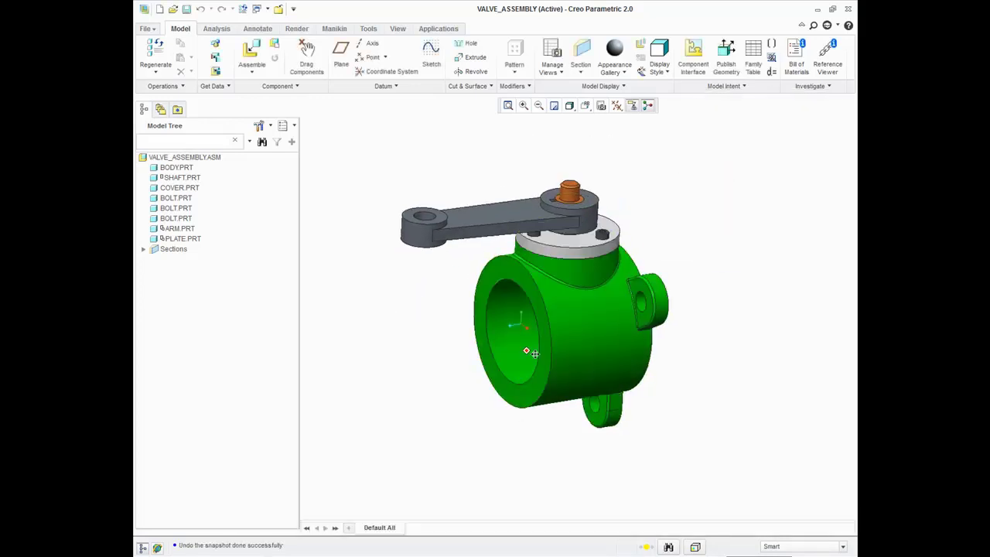
middle_drag(525, 347, 552, 355)
middle_drag(626, 384, 584, 375)
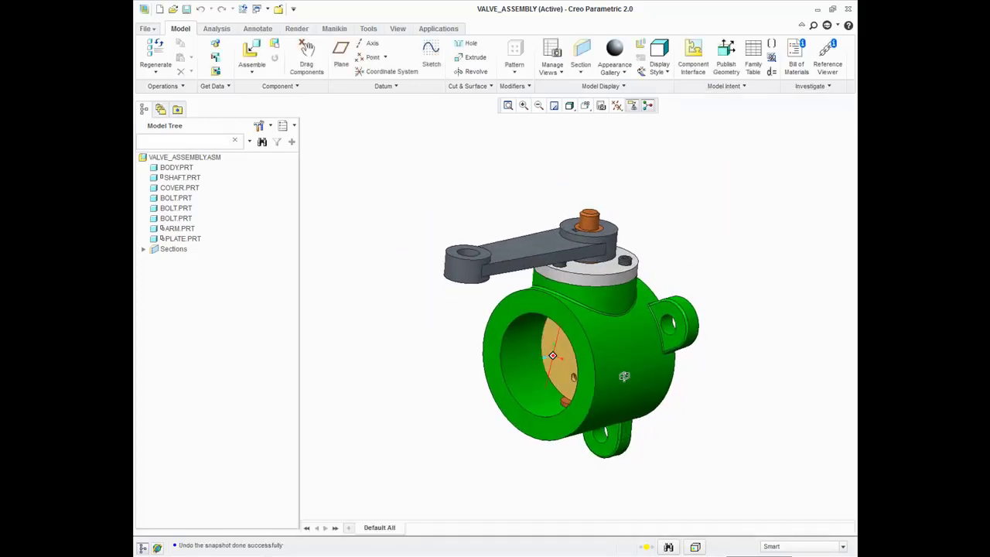
Enter Mechanism mode from Applications and start defining servo motor ServoMotor1.
click(437, 31)
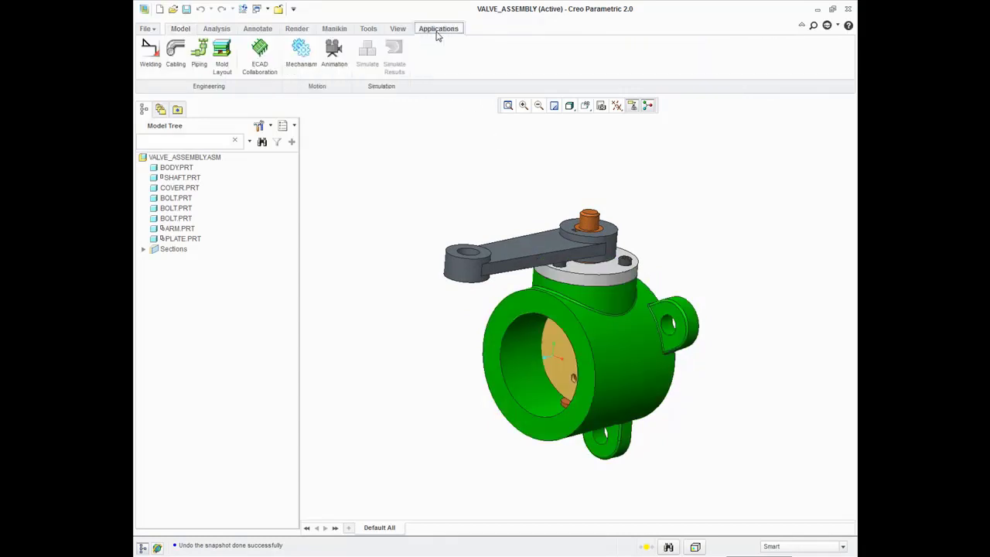
click(295, 68)
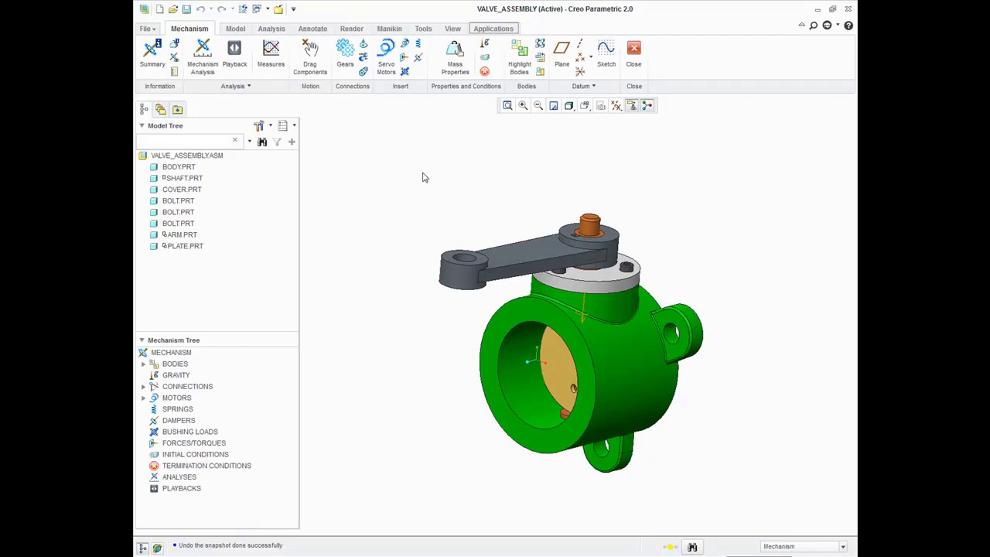
shift+middle_drag(447, 275, 435, 274)
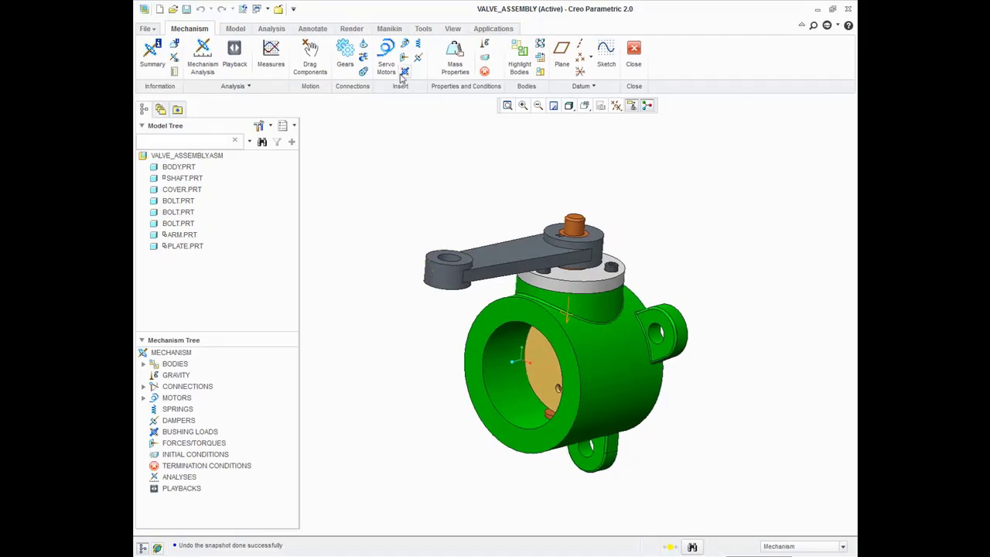
click(387, 53)
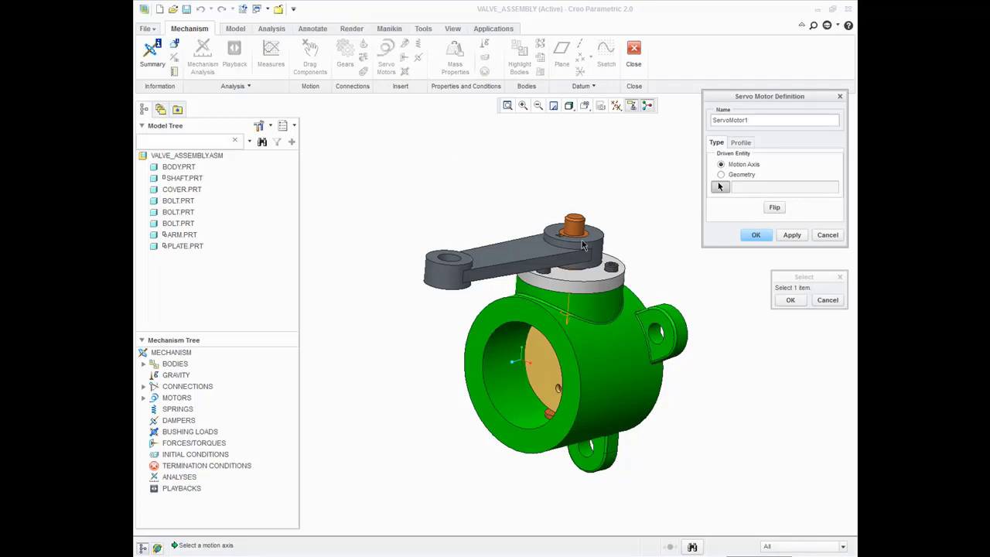
Give ServoMotor1 a Velocity profile, Current unchecked, Constant magnitude A=10, and apply.
click(740, 144)
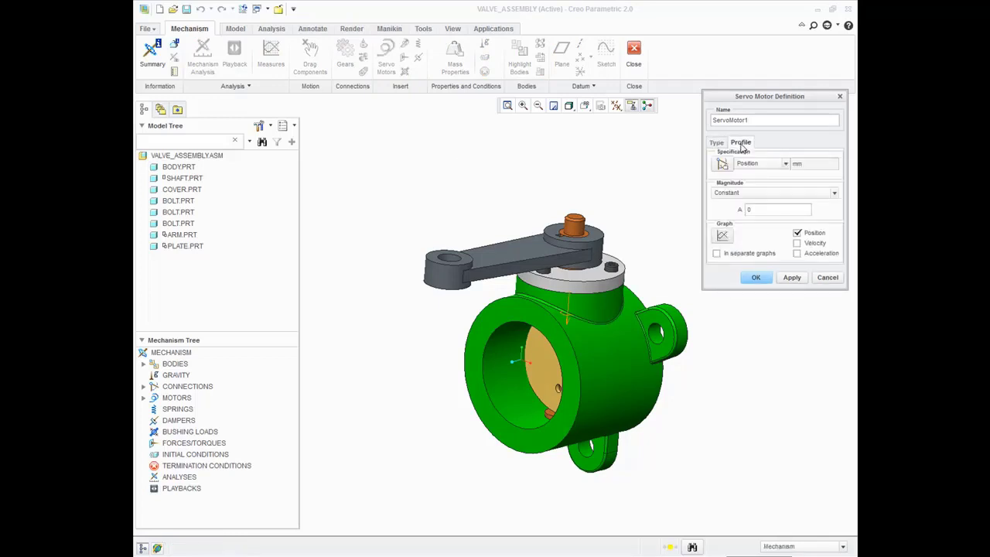
click(756, 164)
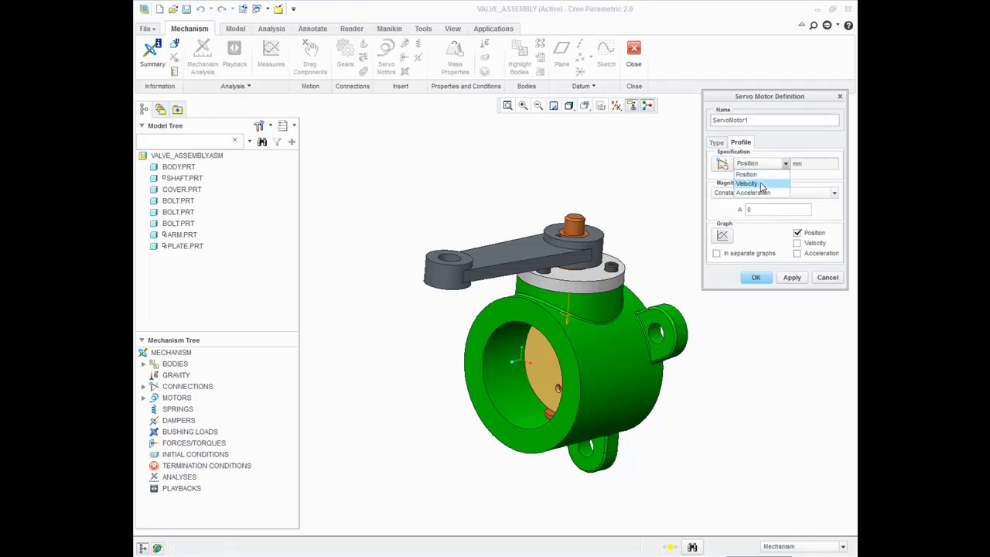
click(762, 184)
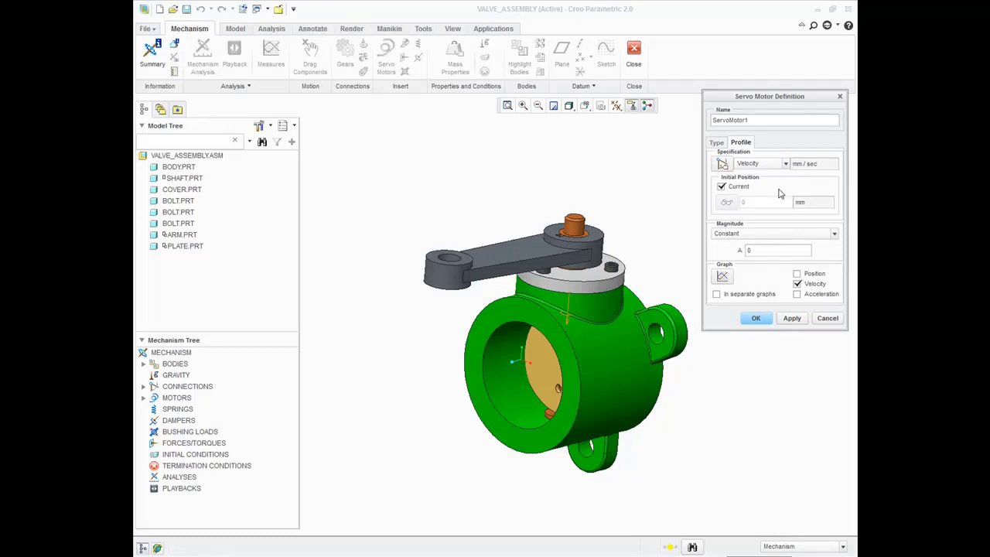
click(738, 189)
click(751, 234)
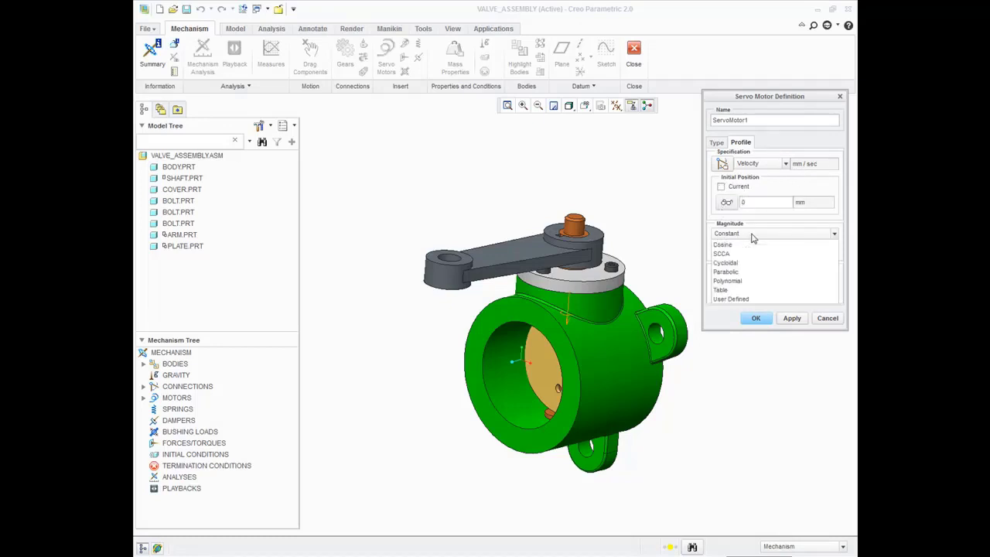
click(749, 246)
text(10)
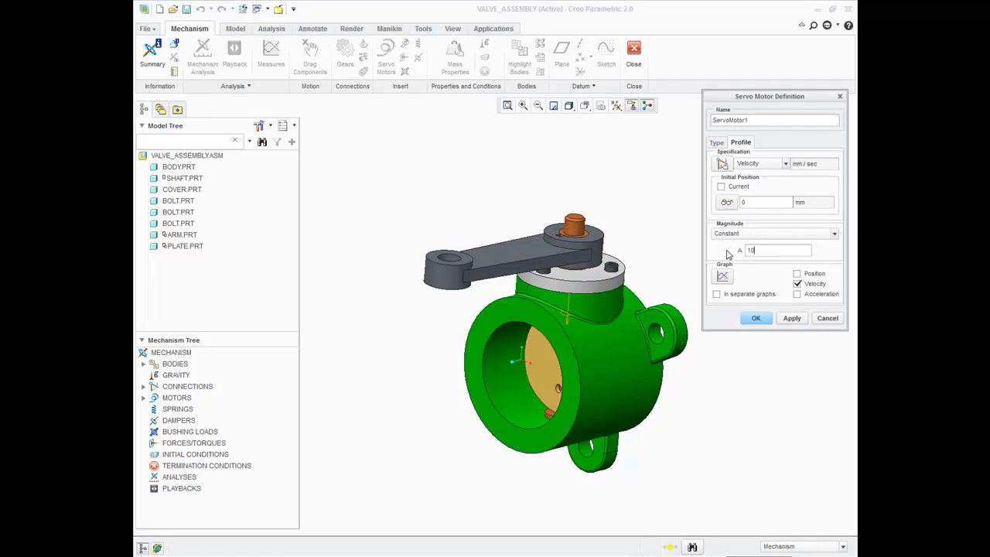
click(791, 317)
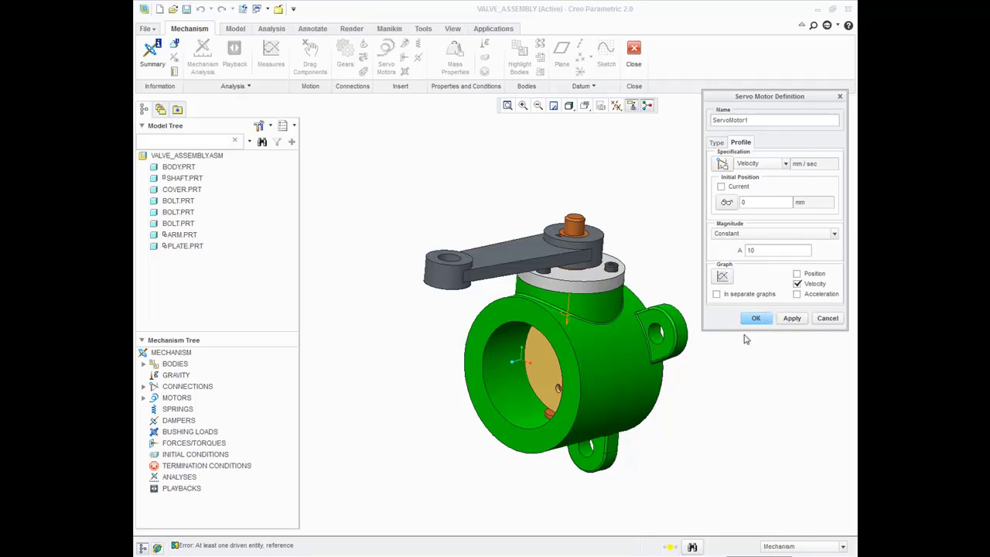
shift+middle_drag(628, 361, 613, 363)
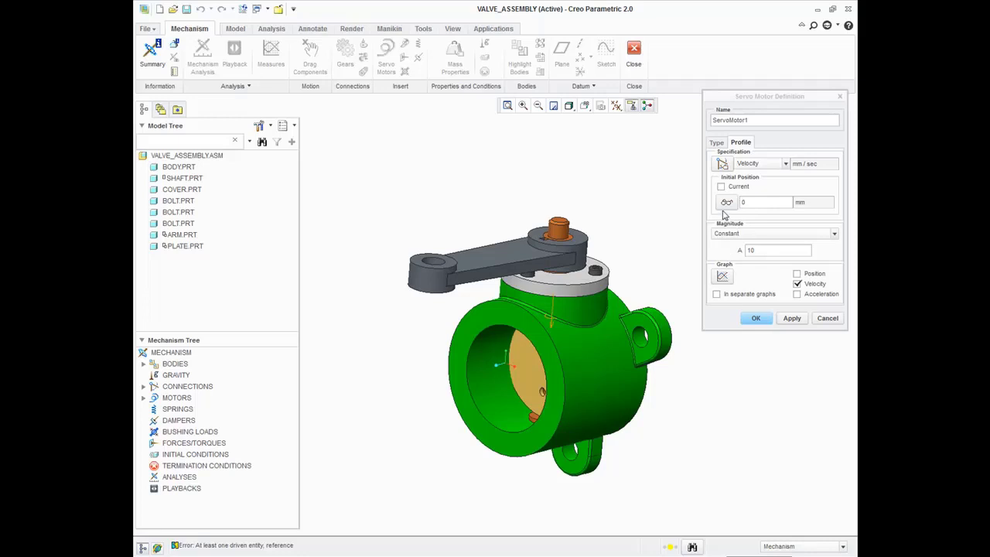
Try a geometry-based driven entity, then cancel the pick and the servo motor definition.
click(716, 145)
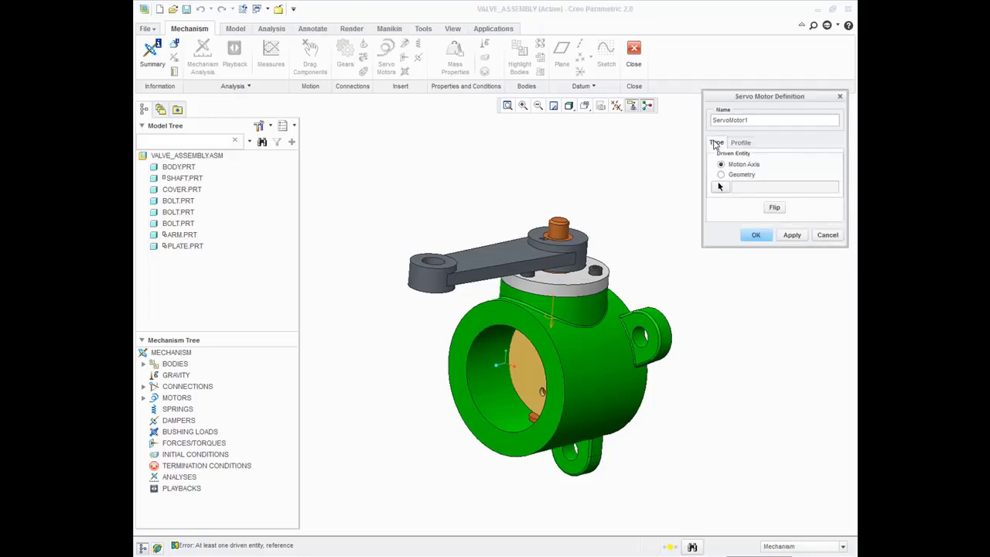
click(719, 188)
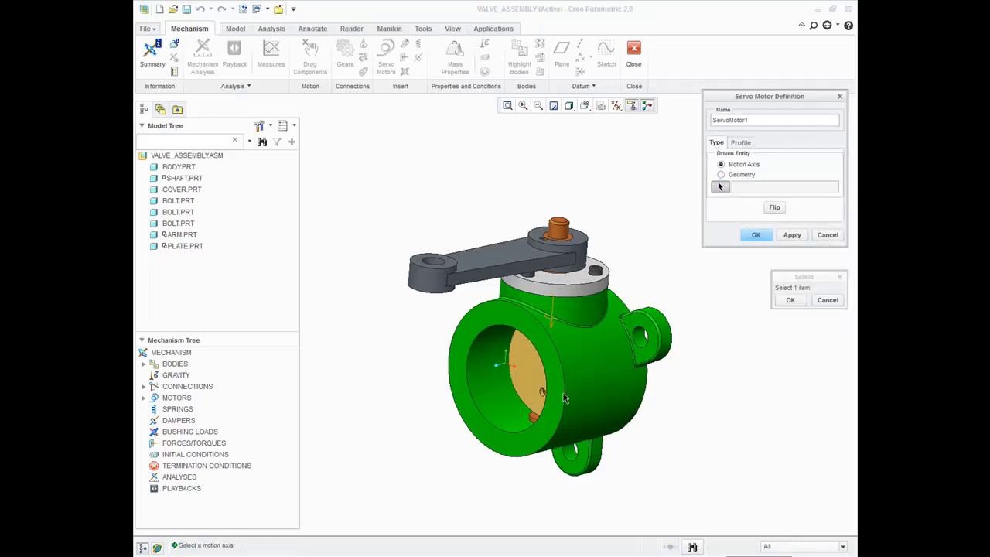
click(617, 112)
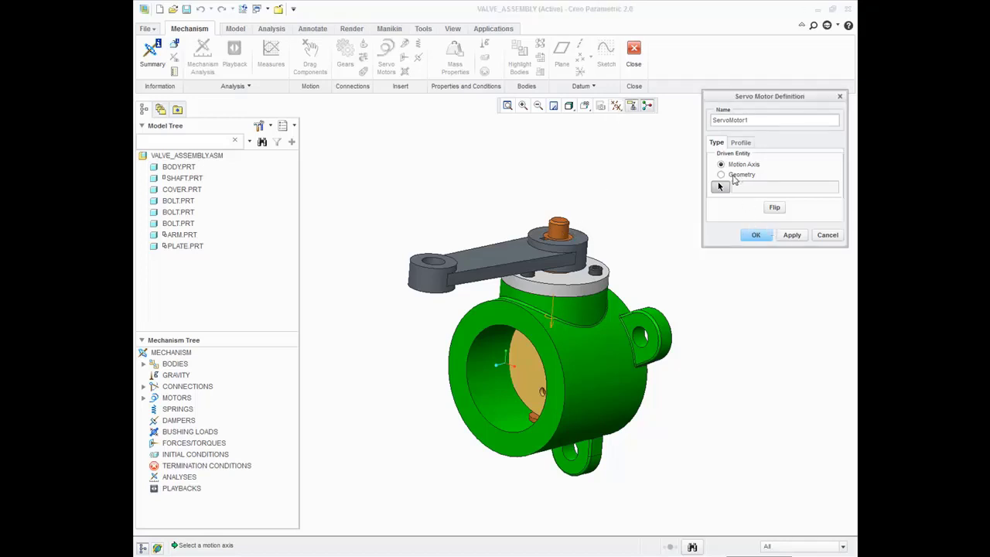
click(735, 176)
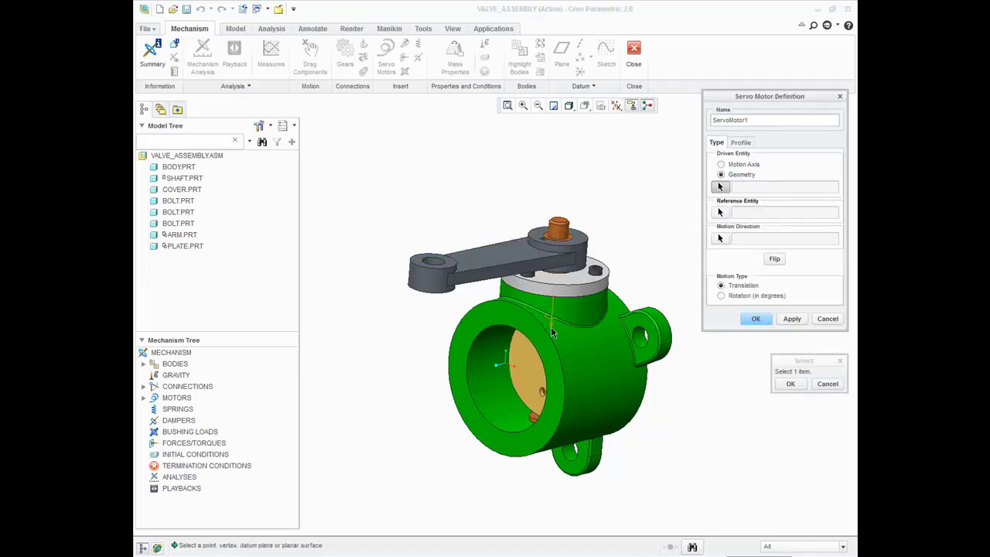
scroll(532, 419, up, 3)
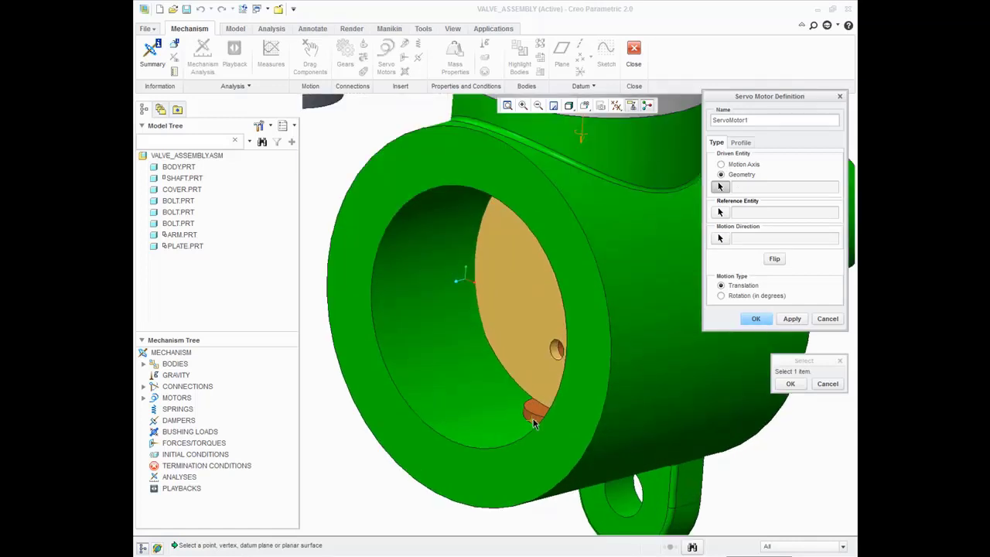
click(532, 418)
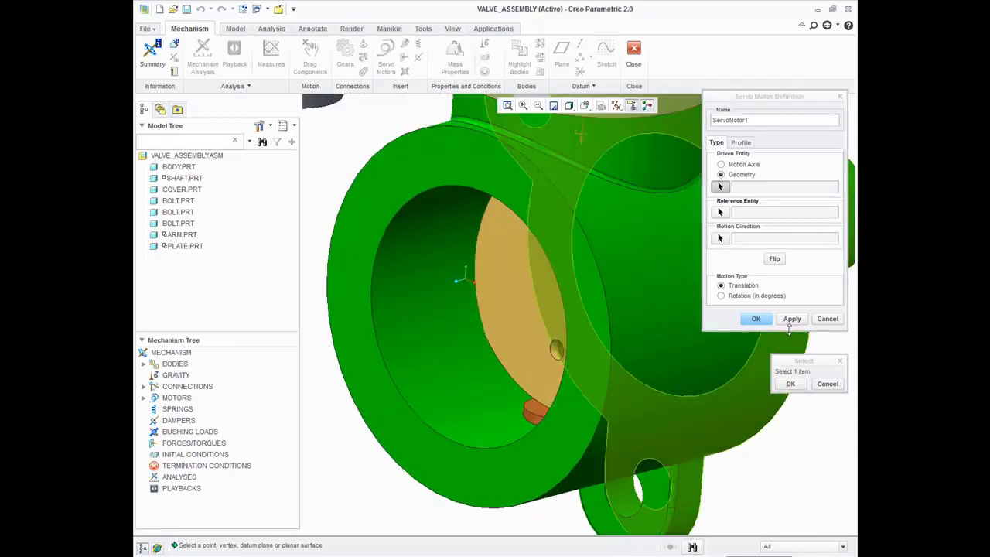
click(823, 320)
scroll(482, 218, down, 2)
scroll(482, 218, down, 1)
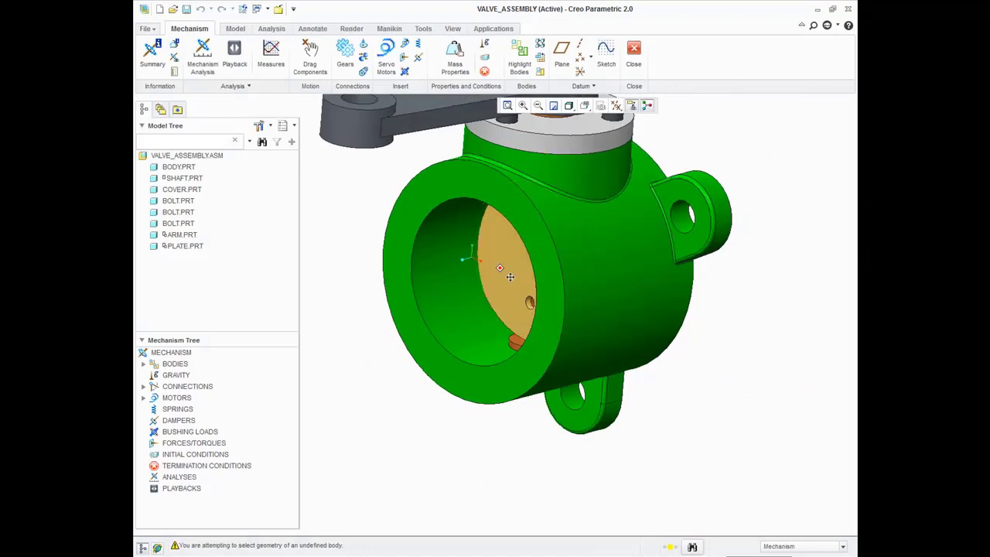
scroll(482, 218, down, 2)
Restart the servo motor, turn on datum plane display, and pick Connection_1.axis_1 as driven axis.
click(386, 56)
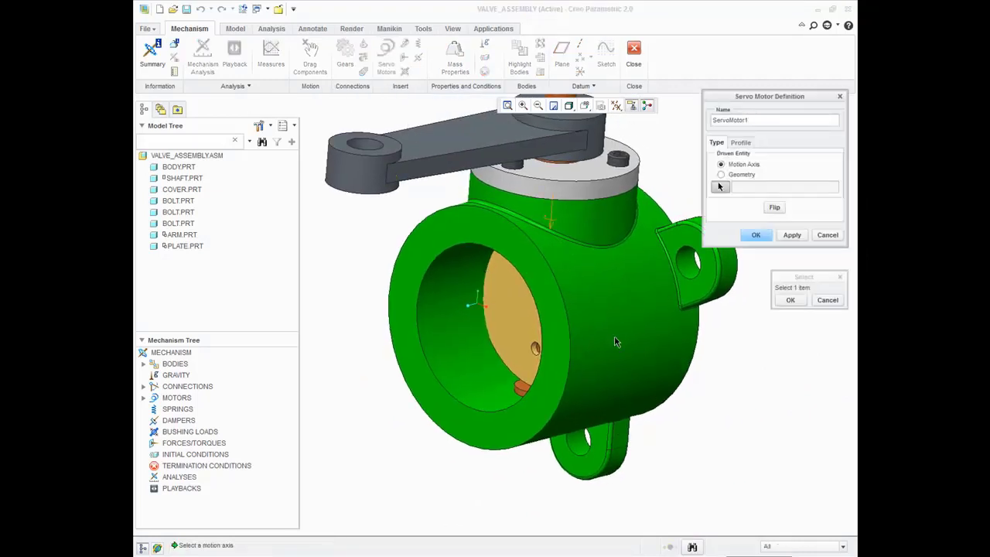
click(615, 106)
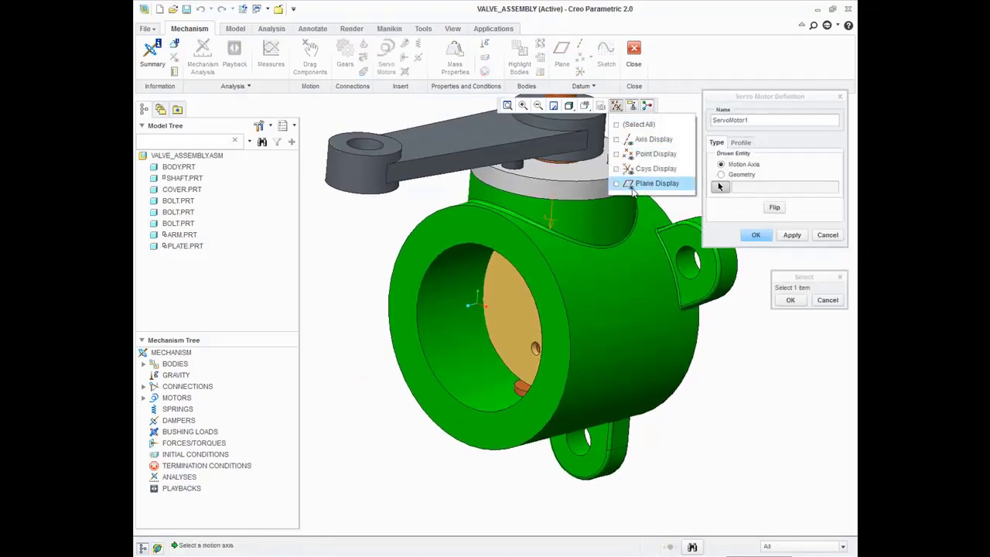
click(632, 186)
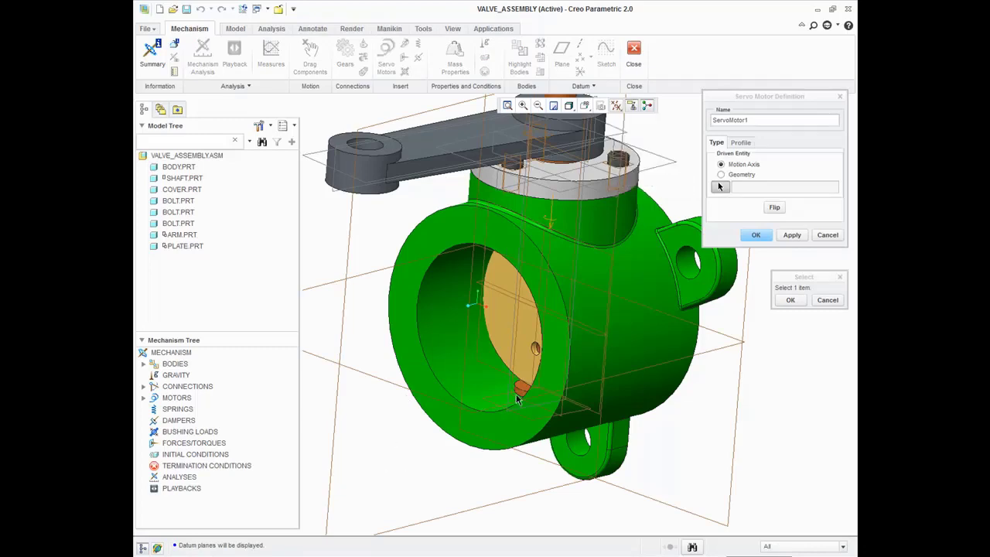
scroll(521, 396, down, 4)
scroll(533, 427, up, 2)
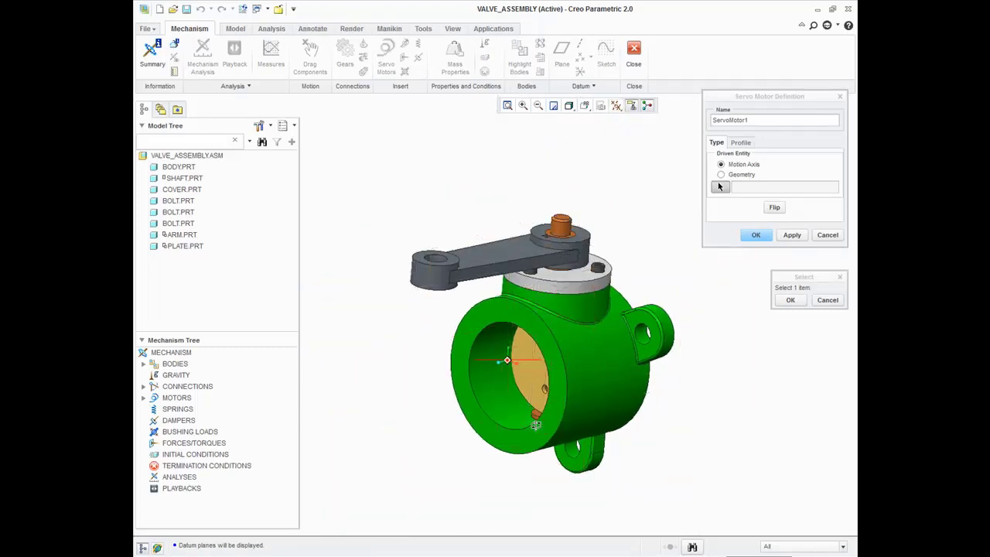
click(555, 317)
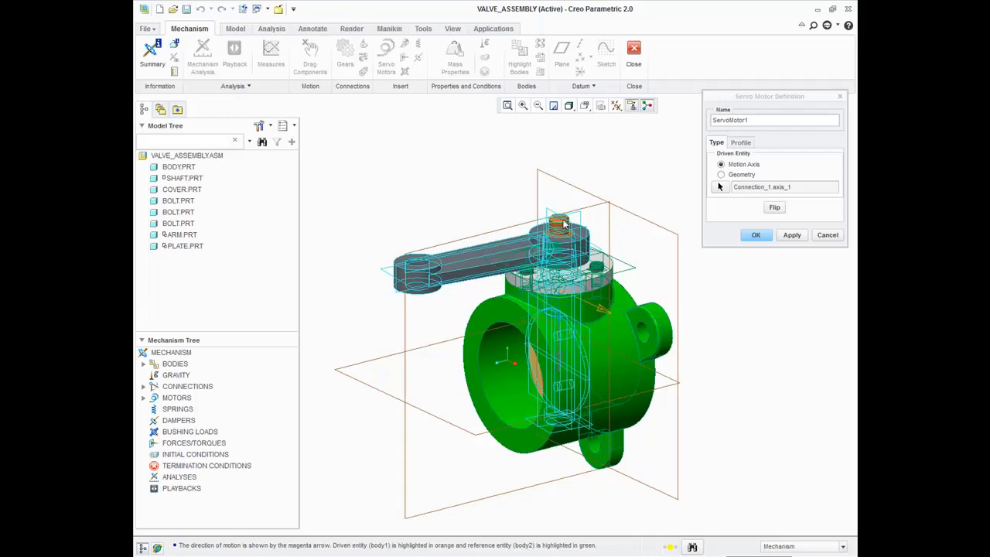
Apply the Connection_1.axis_1 driver and set the profile specification to Velocity.
click(802, 240)
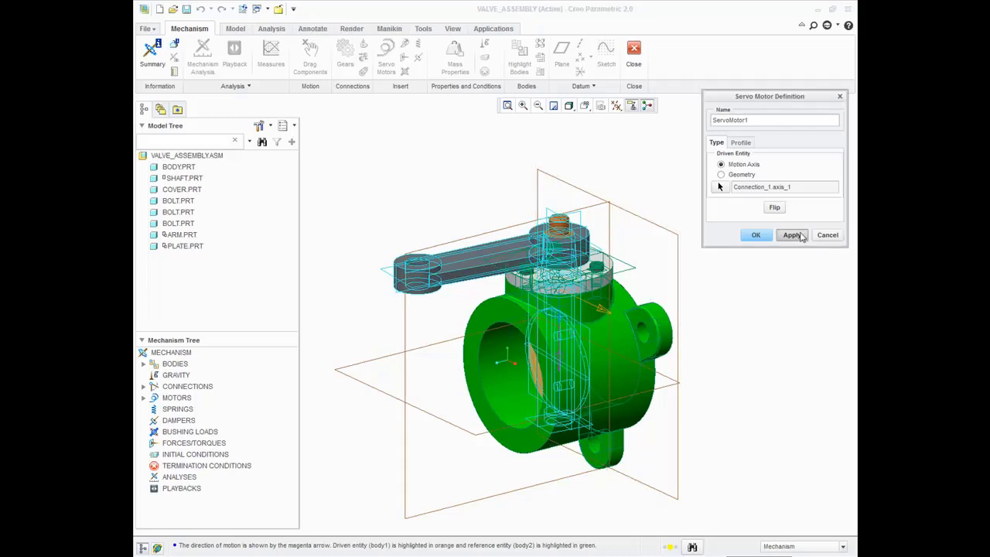
click(741, 143)
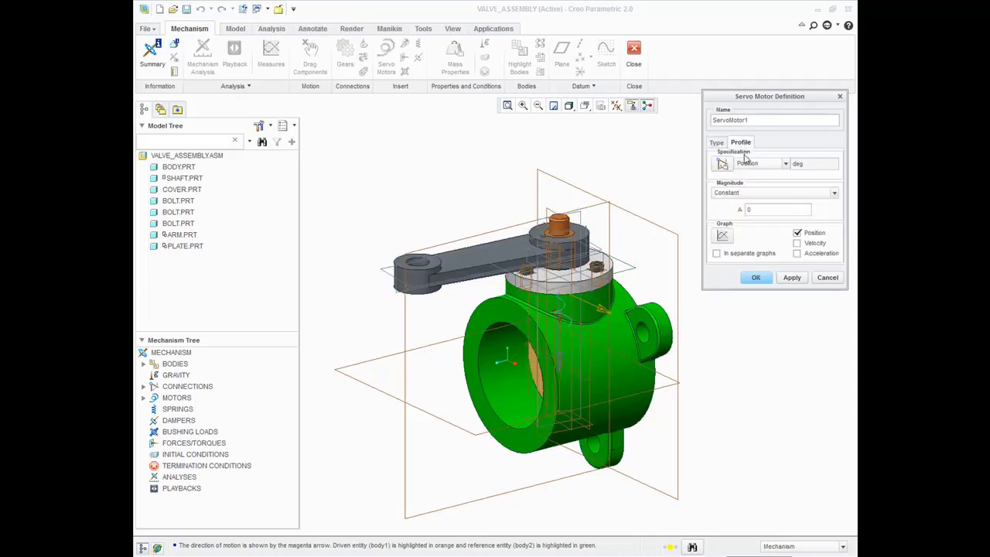
click(776, 164)
click(771, 184)
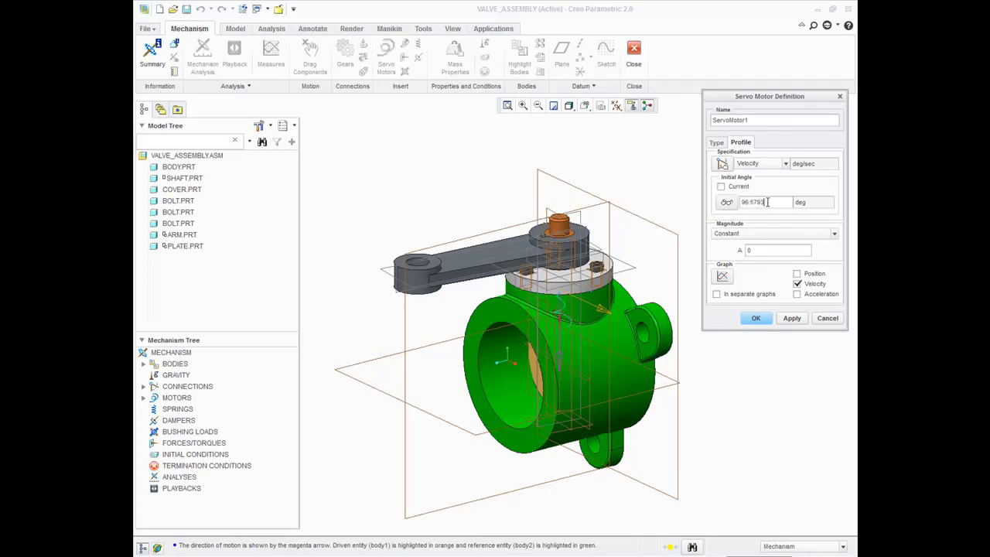
middle_drag(599, 302, 641, 306)
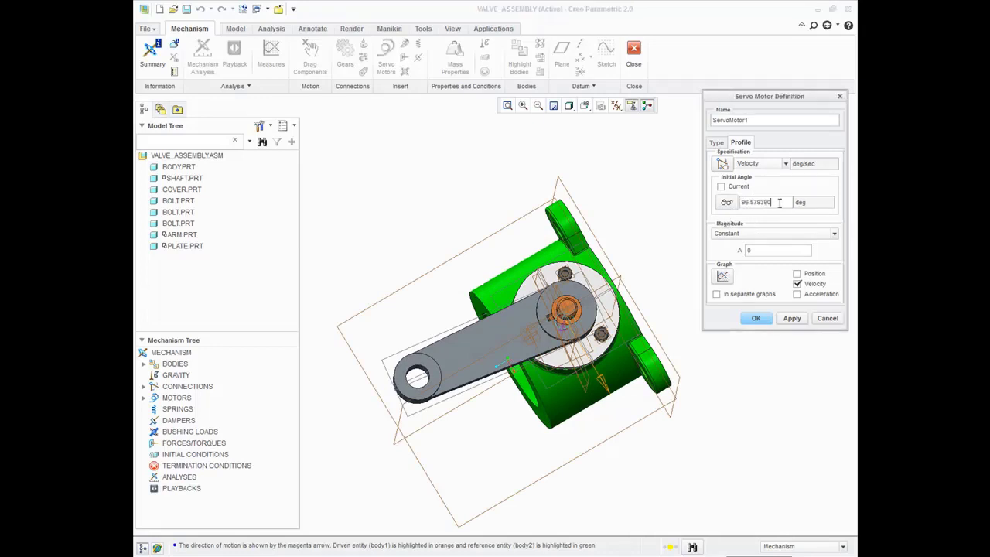
Set the initial angle to 90 degrees and finish ServoMotor1, restoring the default view.
drag(770, 202, 740, 203)
text(90)
click(755, 318)
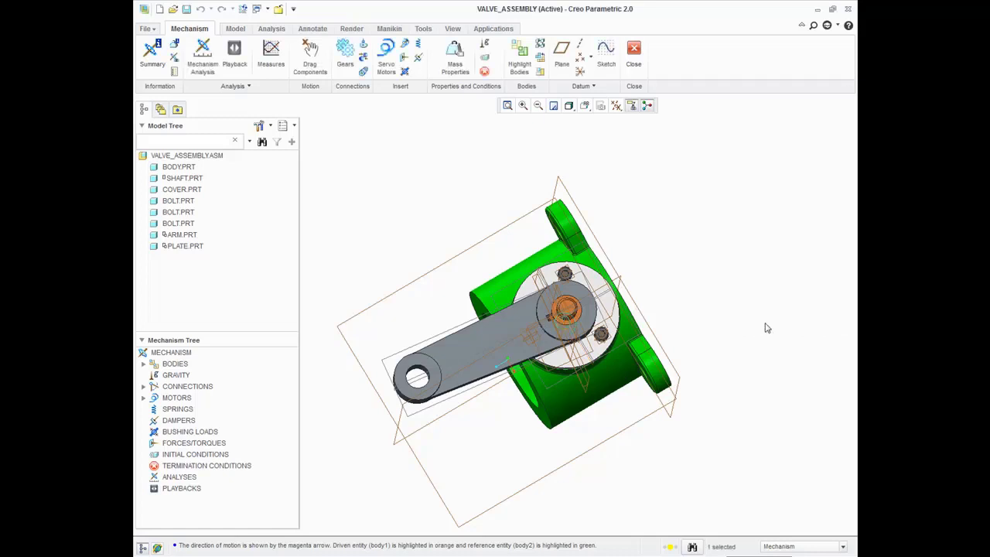
key(ctrl+d)
scroll(608, 361, down, 2)
scroll(603, 382, down, 2)
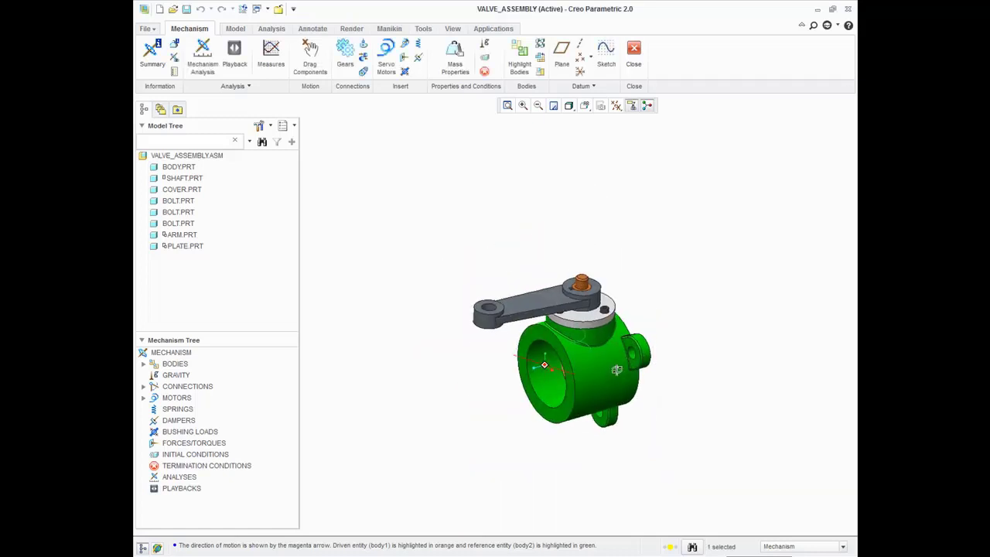
right_click(190, 488)
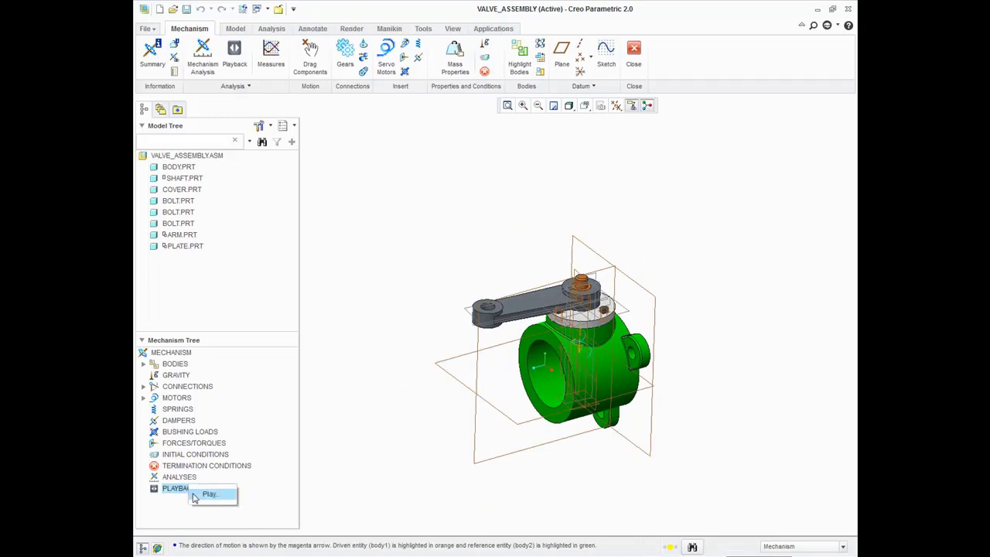
Create a new analysis named M1 of type Dynamic.
click(195, 497)
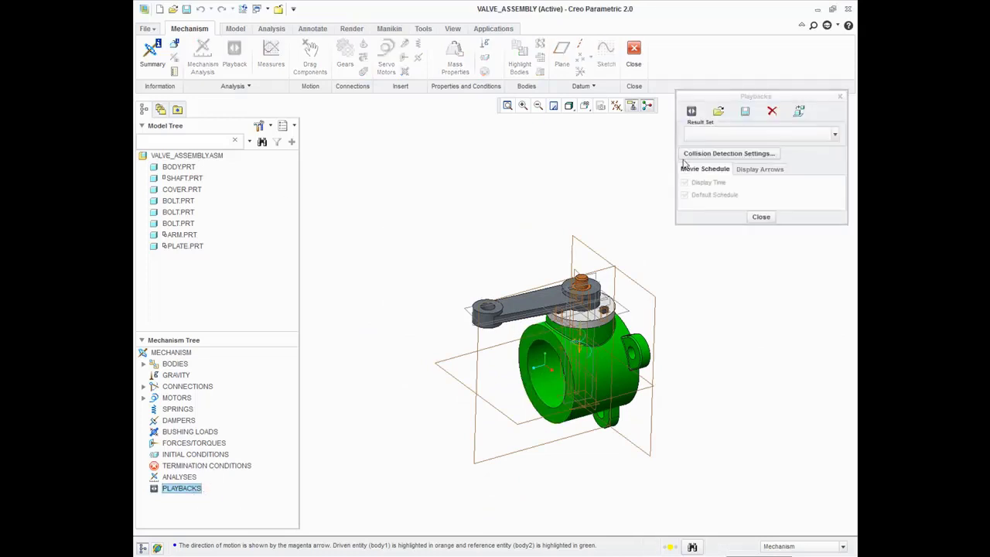
click(760, 217)
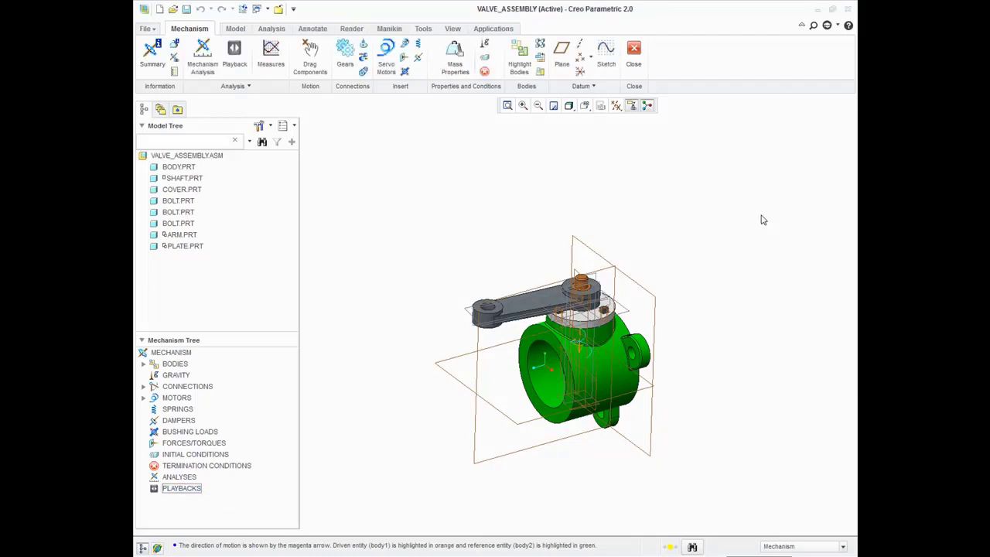
right_click(190, 479)
click(209, 487)
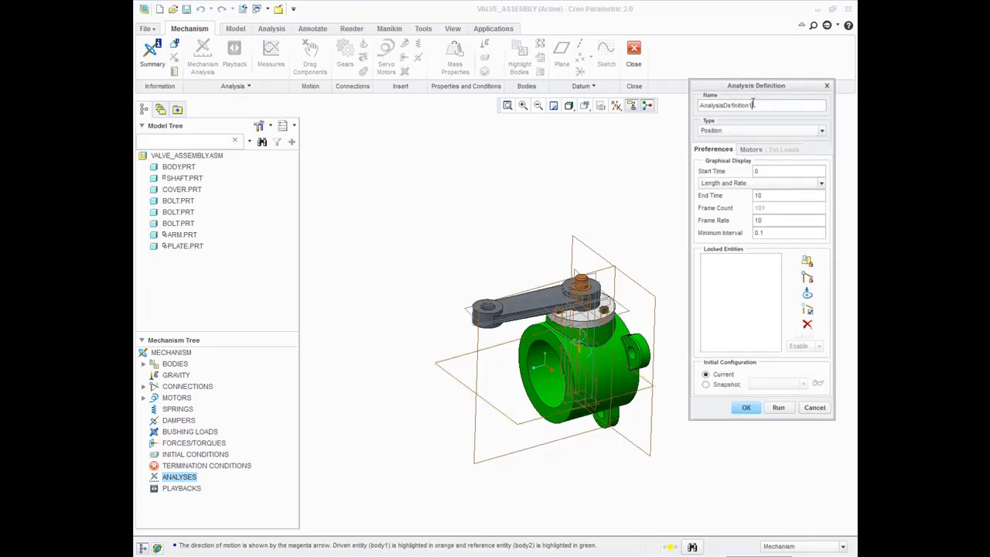
drag(752, 104, 666, 107)
text(M1)
click(788, 138)
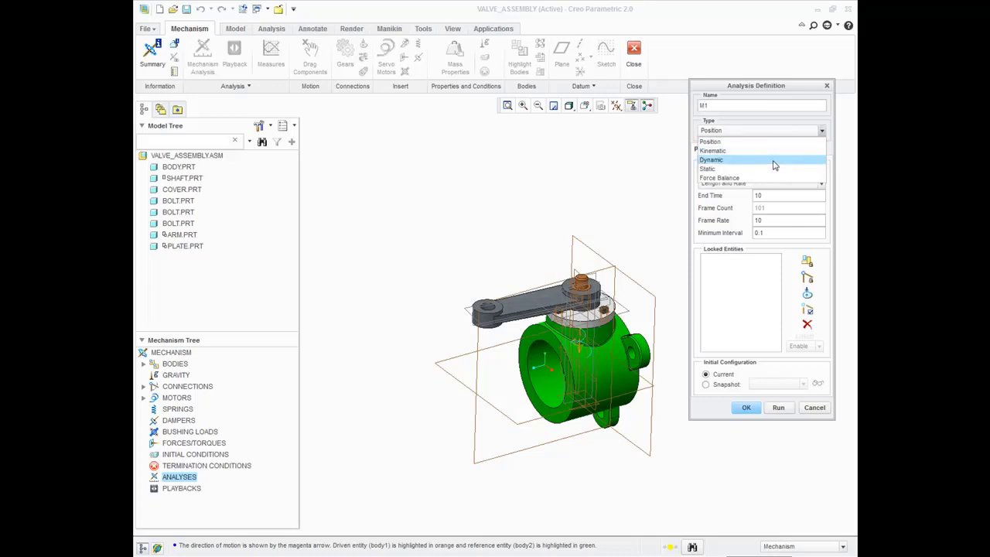
click(774, 161)
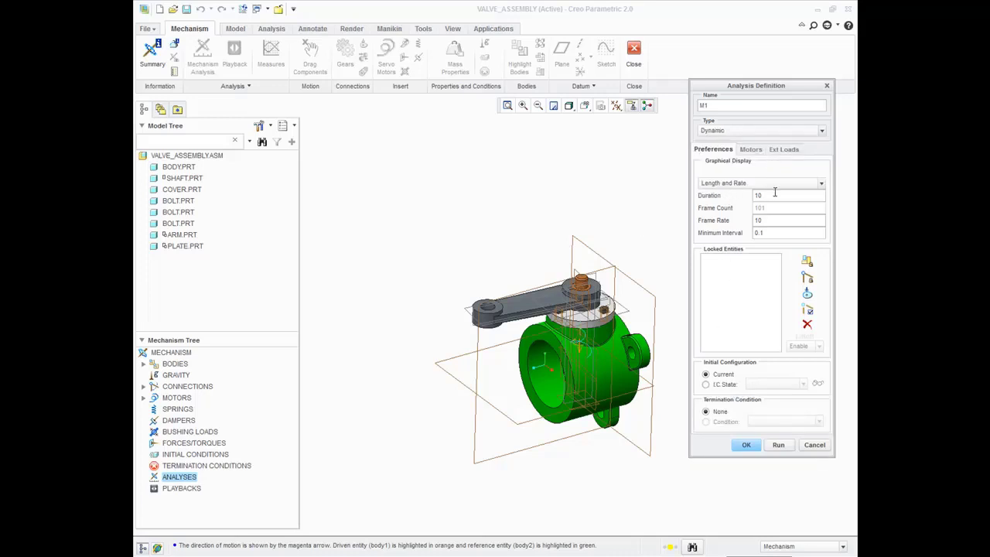
Set M1's duration to 9 seconds, run it, and save the analysis.
mouse_move(786, 200)
mouse_down()
mouse_move(754, 197)
mouse_move(744, 220)
mouse_up()
click(777, 447)
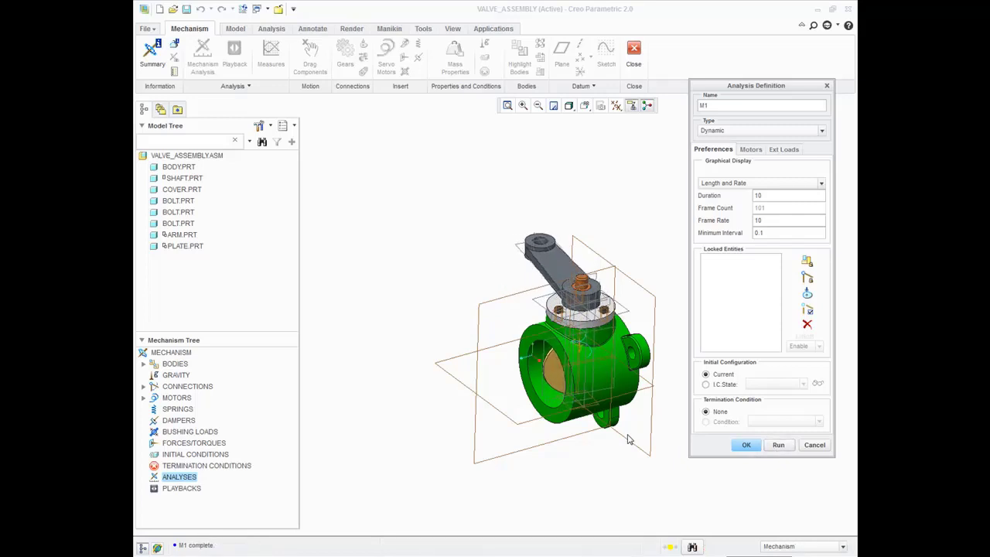
mouse_move(627, 440)
middle_down()
mouse_move(593, 425)
mouse_move(614, 428)
mouse_move(605, 480)
mouse_move(590, 433)
middle_up()
click(762, 196)
text(9)
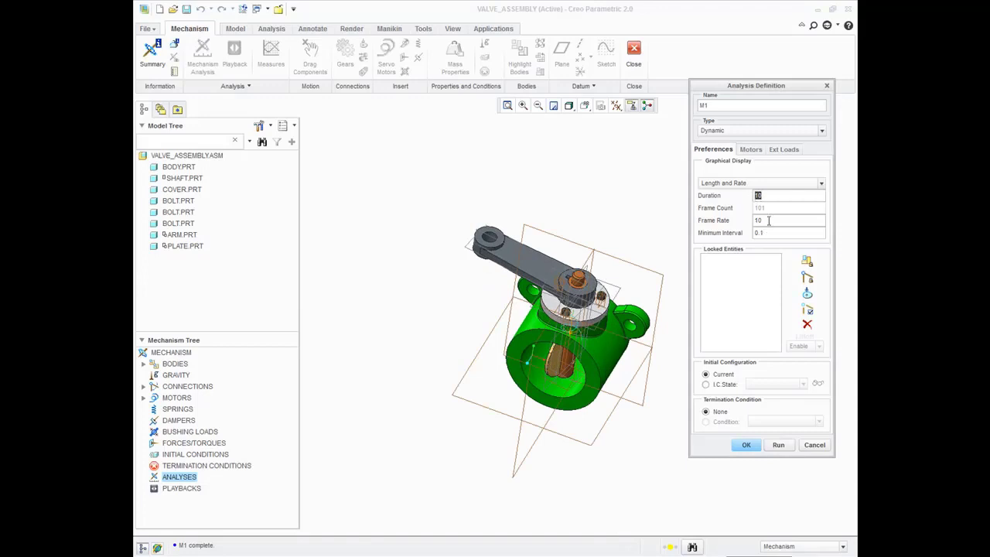
click(780, 447)
click(441, 309)
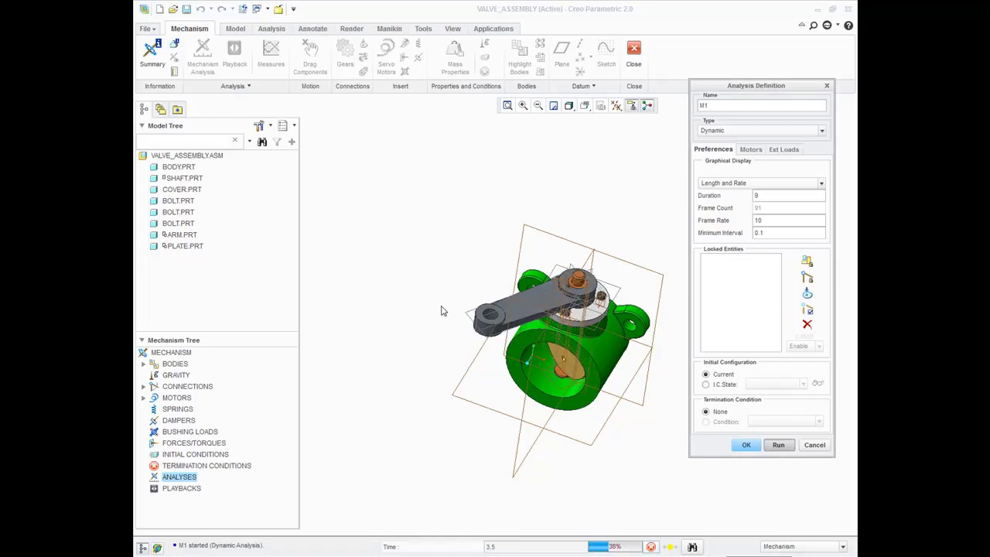
mouse_move(459, 338)
middle_down()
mouse_move(469, 284)
mouse_move(446, 291)
mouse_move(454, 311)
middle_up()
click(746, 445)
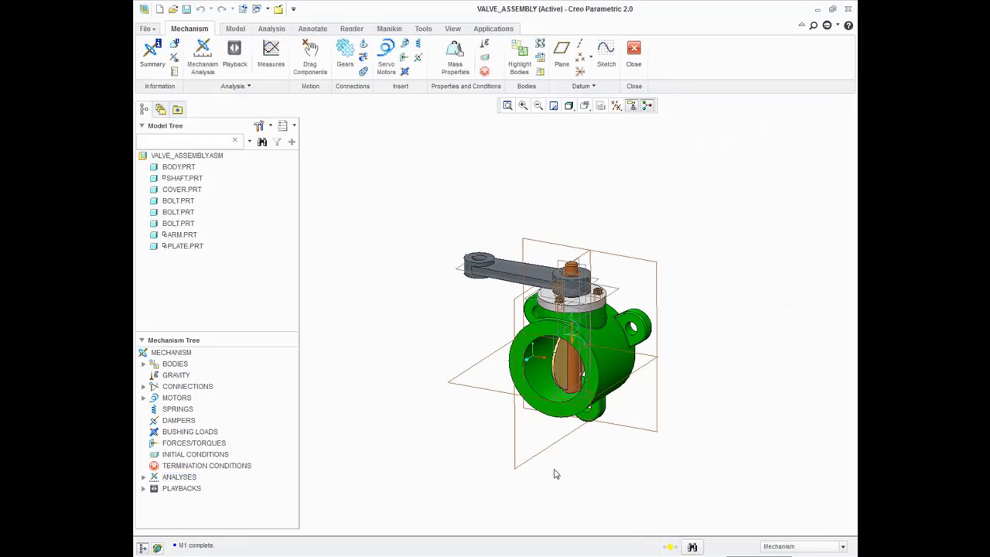
Play back the M1 results at maximum speed and open the Capture settings.
right_click(183, 496)
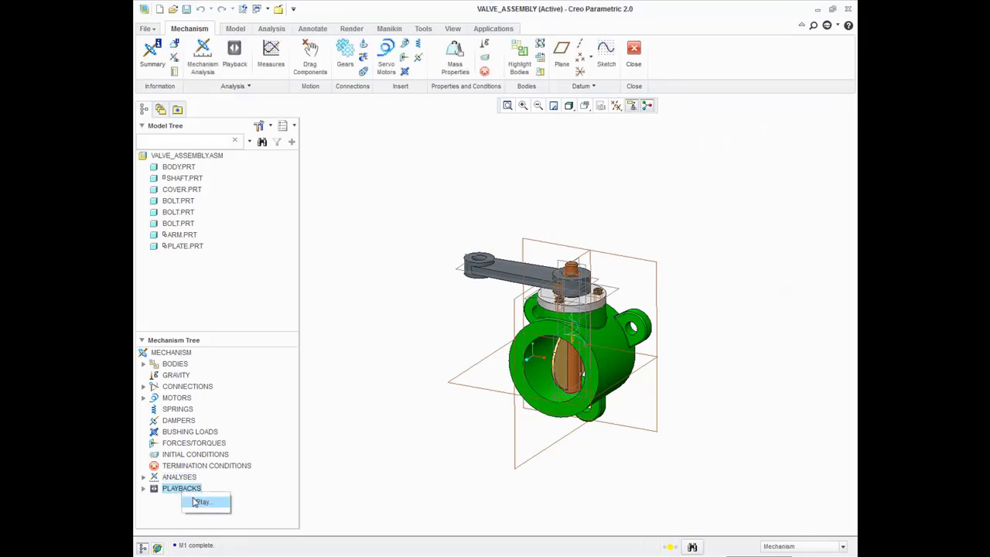
click(197, 501)
click(691, 113)
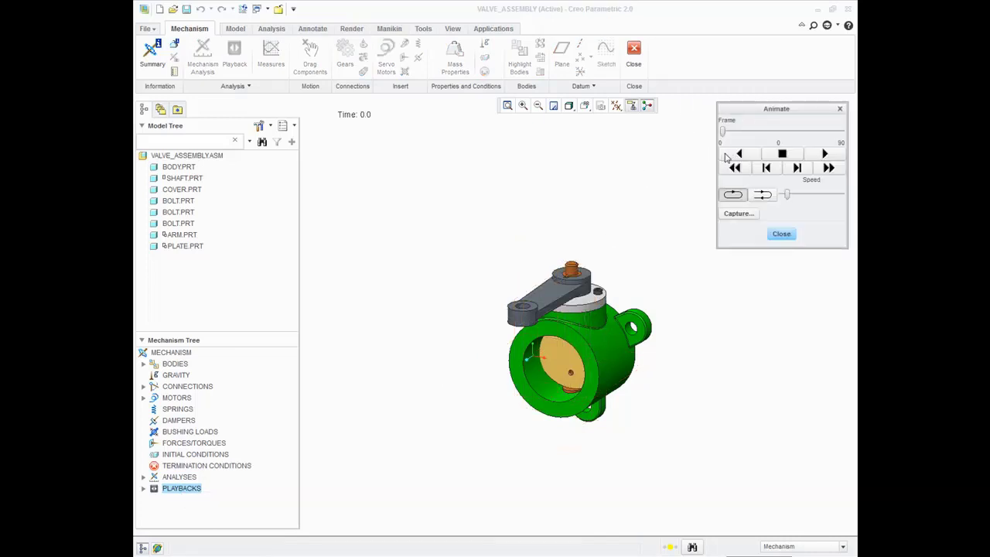
drag(797, 198, 842, 199)
click(813, 156)
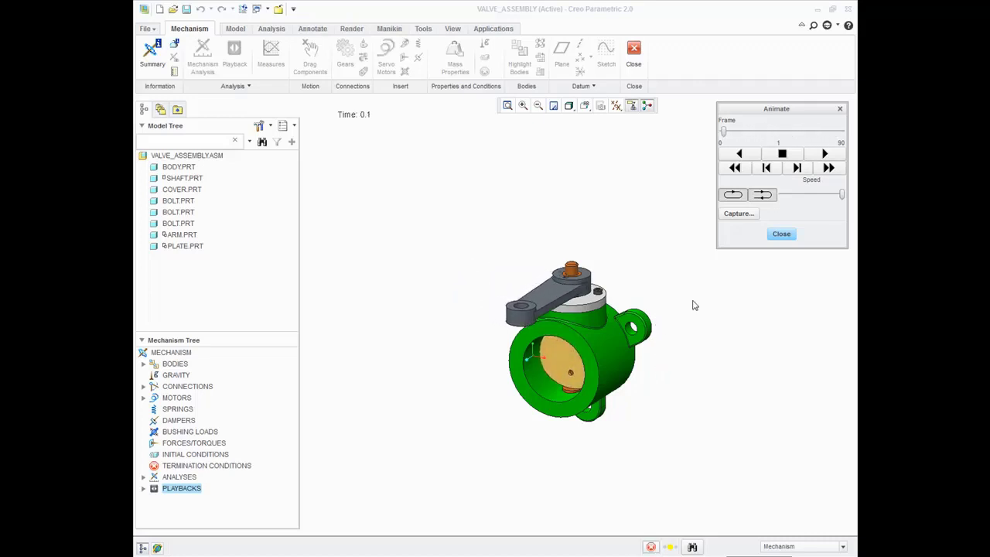
click(738, 214)
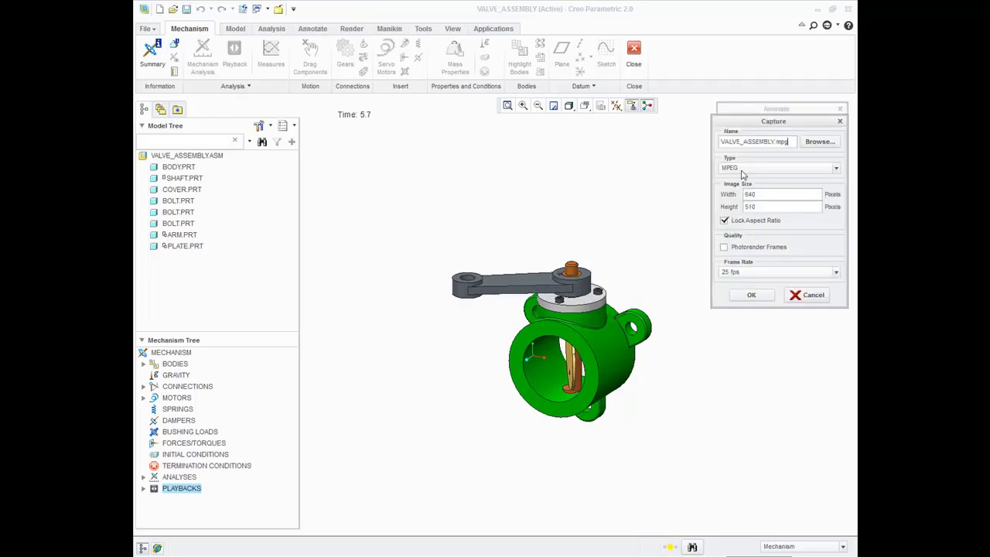
Set the capture output file to Valve_Assembly.mpg with type MPEG.
click(812, 143)
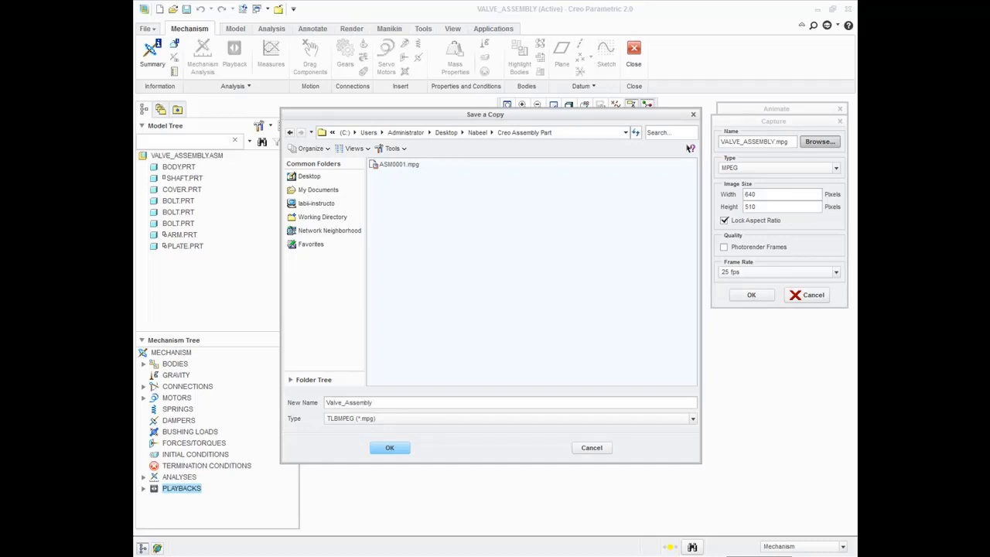
click(398, 450)
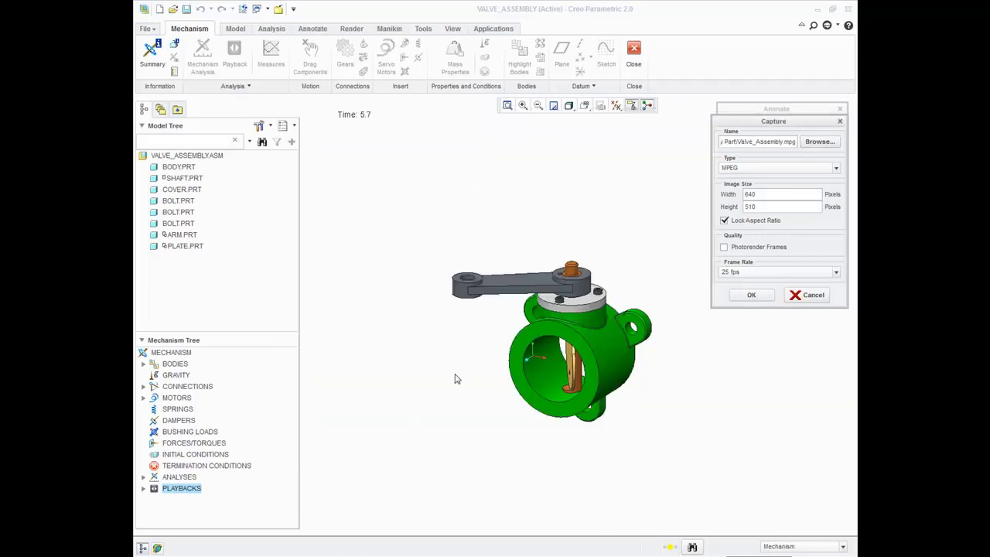
click(798, 168)
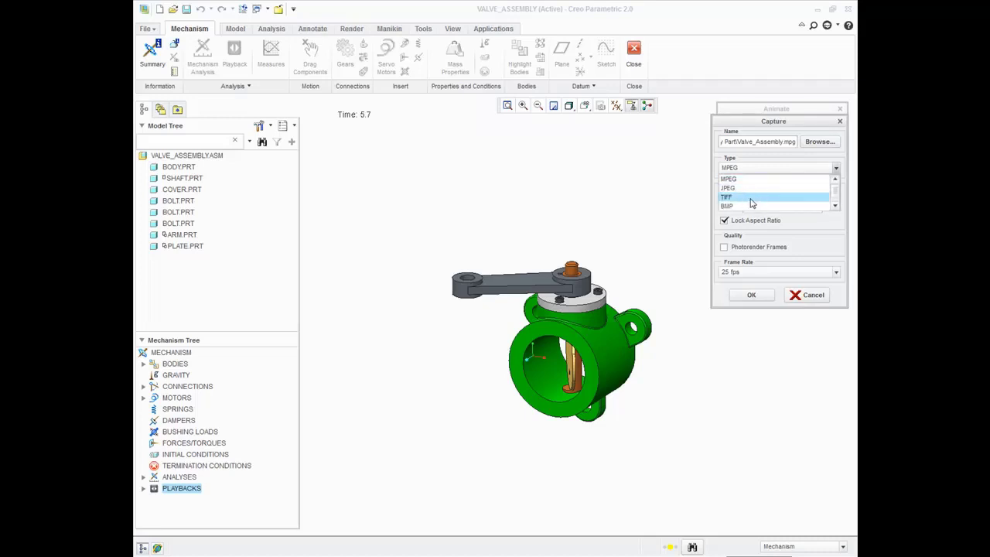
drag(836, 197, 836, 206)
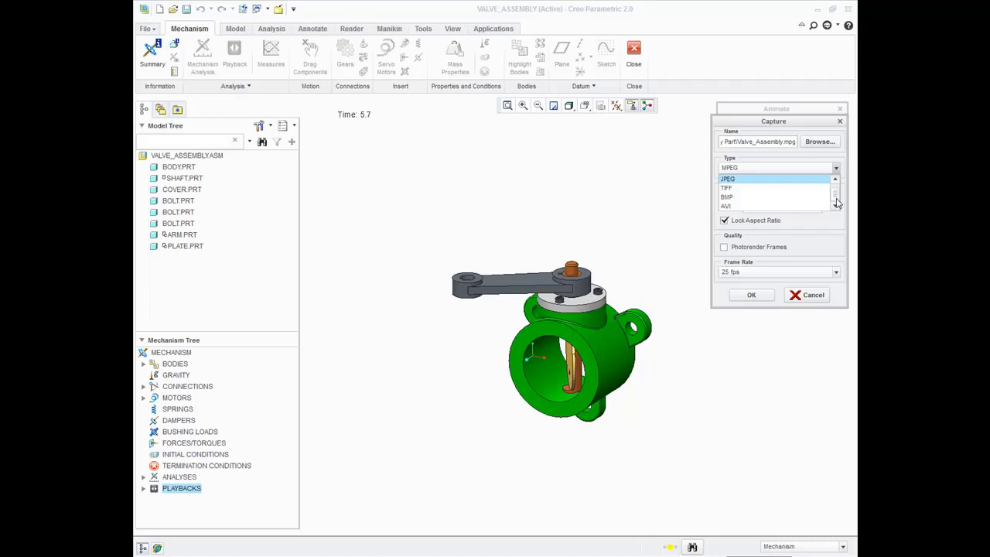
click(748, 169)
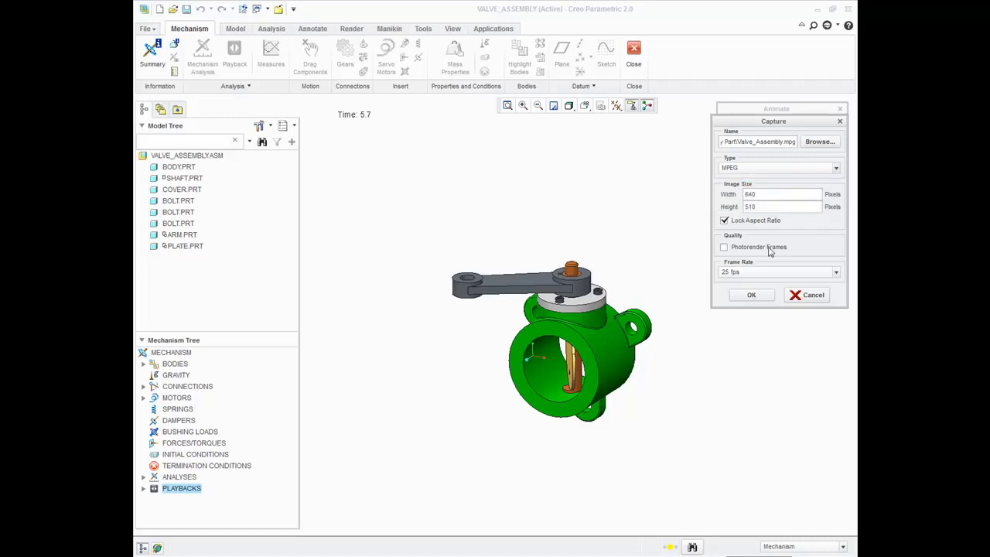
Set width 799 and frame rate 30 fps, record the video, and close the Animate dialog.
double_click(766, 196)
text(800)
click(763, 207)
click(740, 272)
click(740, 273)
click(740, 272)
click(739, 275)
click(739, 275)
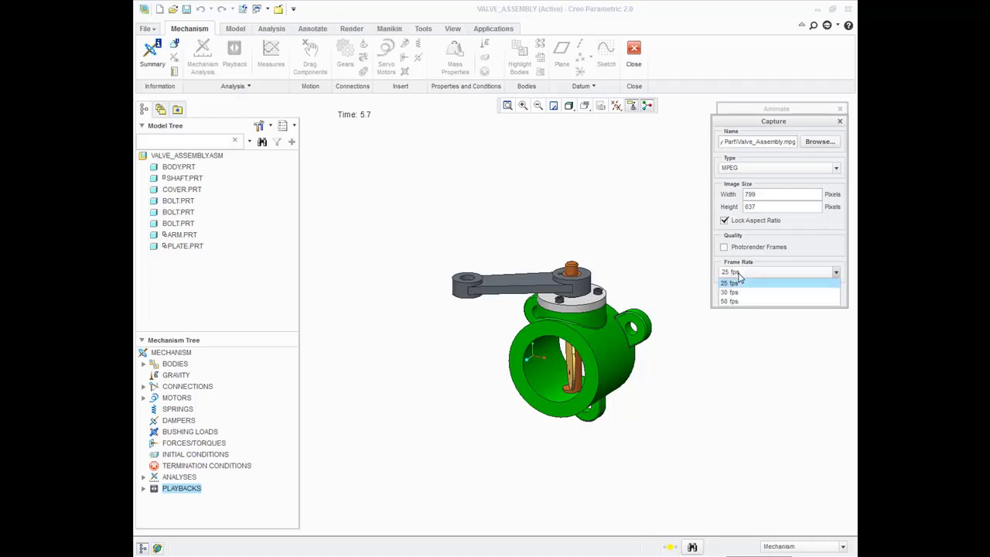
click(739, 291)
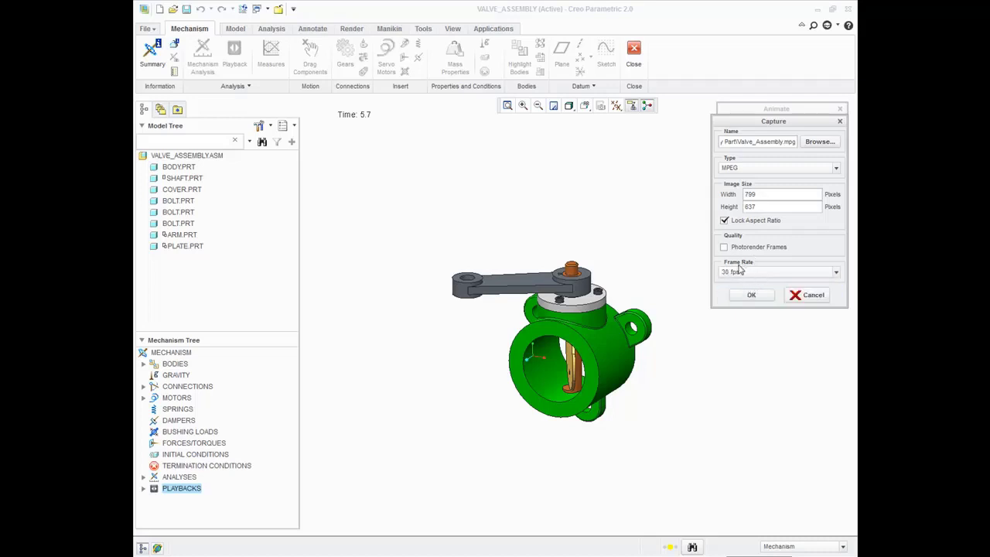
click(747, 295)
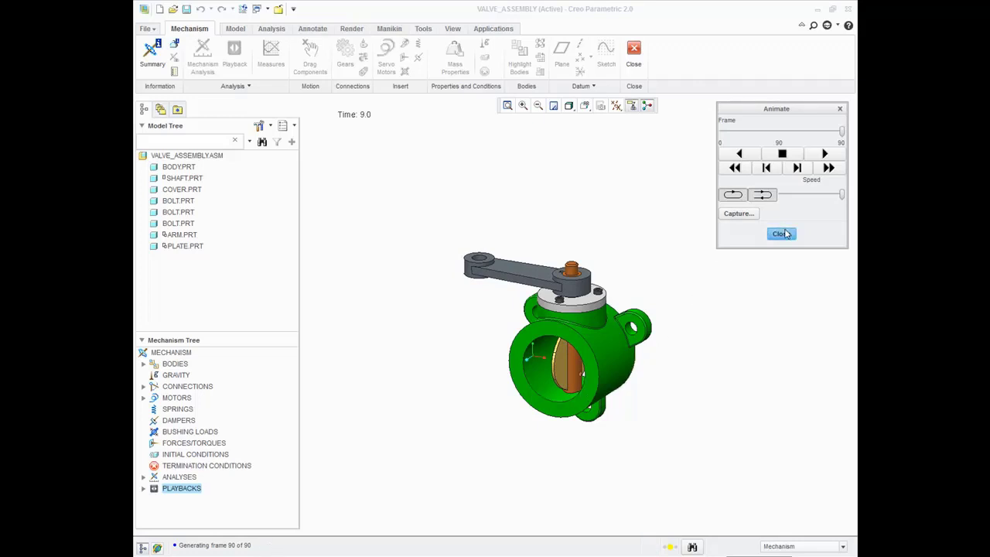
click(782, 233)
Open Valve_Assembly.mpg from the Nabeel > Creo Assembly Part folder in Media Player Classic.
click(817, 8)
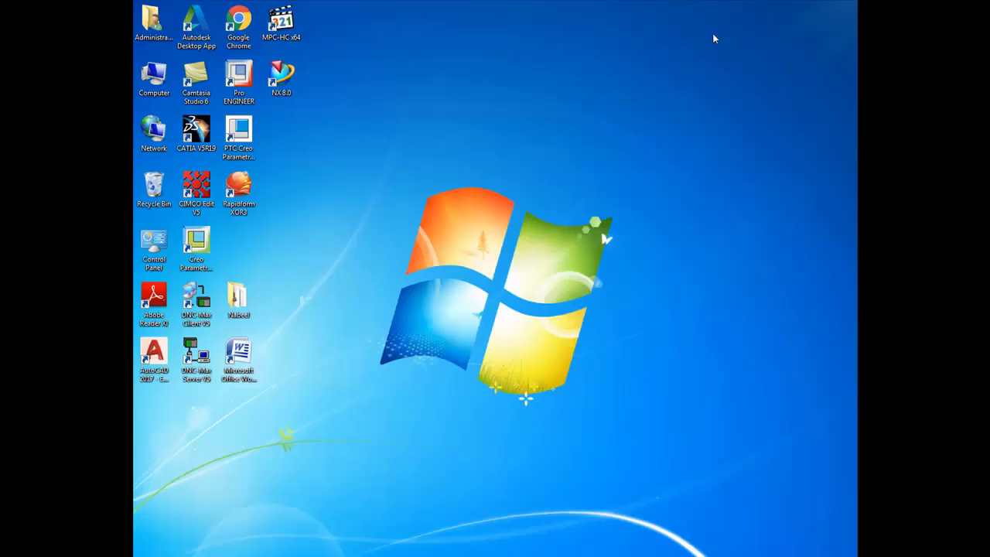
double_click(257, 300)
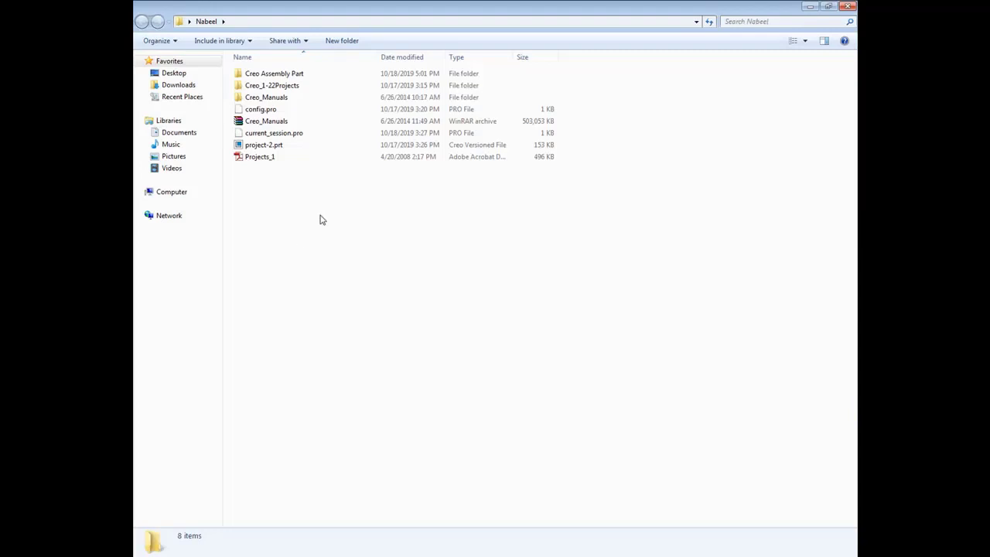
double_click(289, 74)
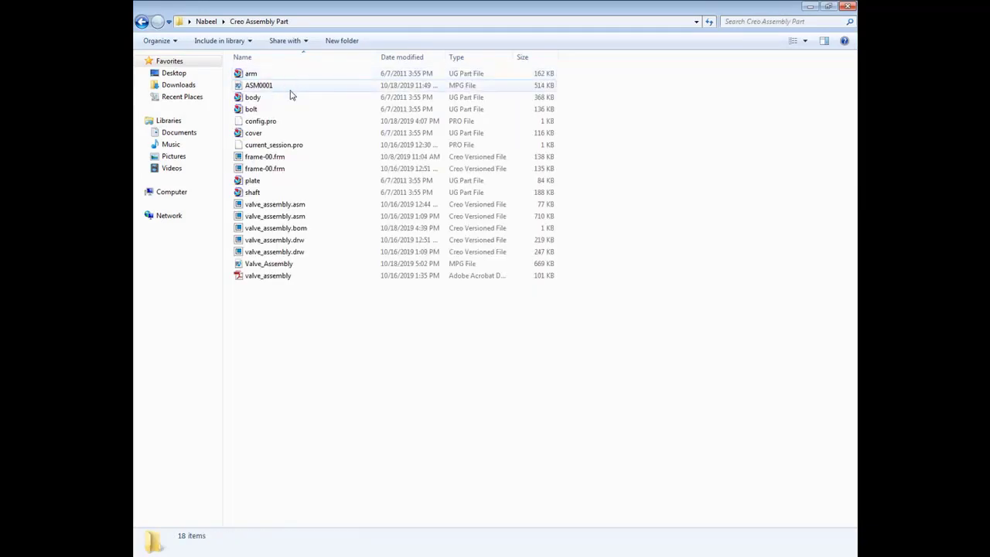
double_click(273, 265)
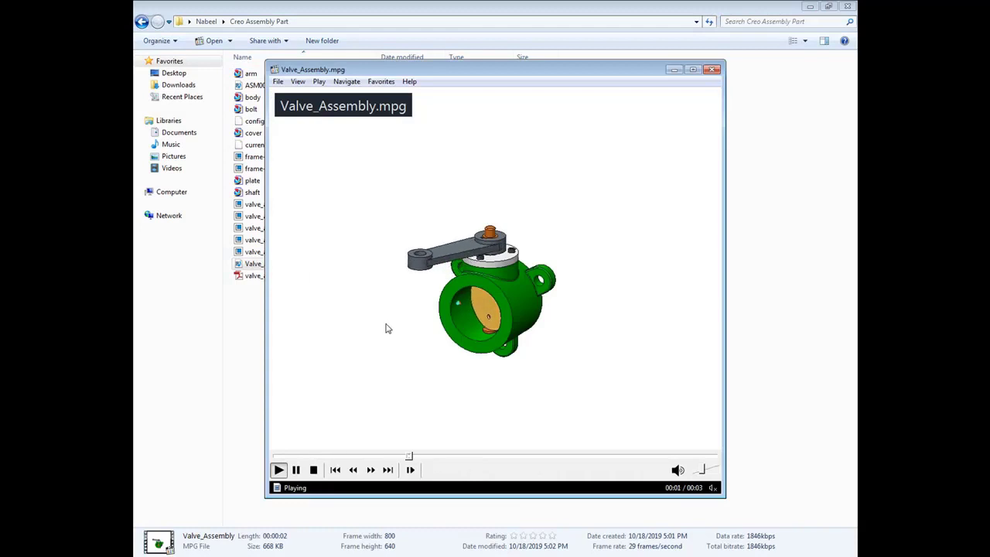
double_click(387, 328)
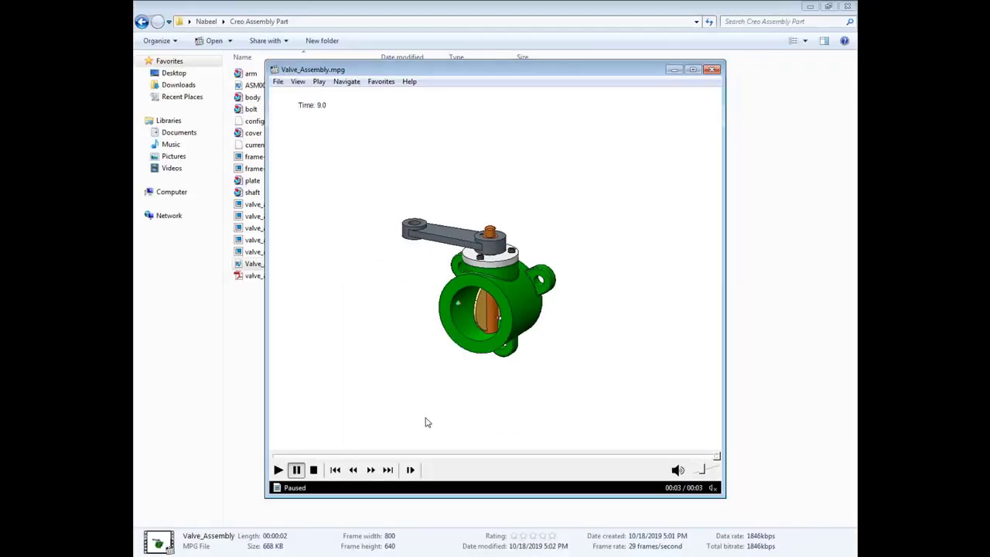
Restart the video from the beginning and pause it near the start.
click(318, 82)
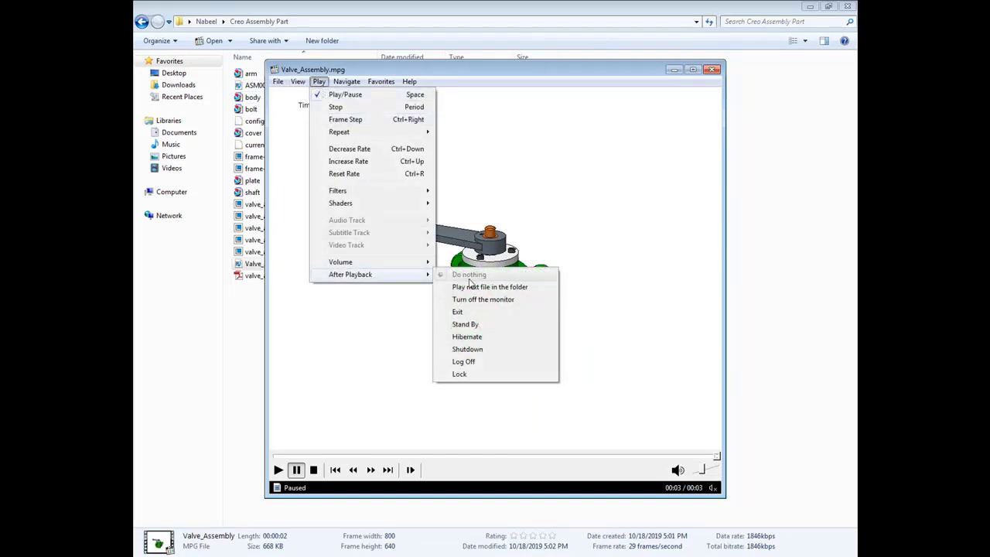
click(338, 334)
click(343, 335)
click(305, 266)
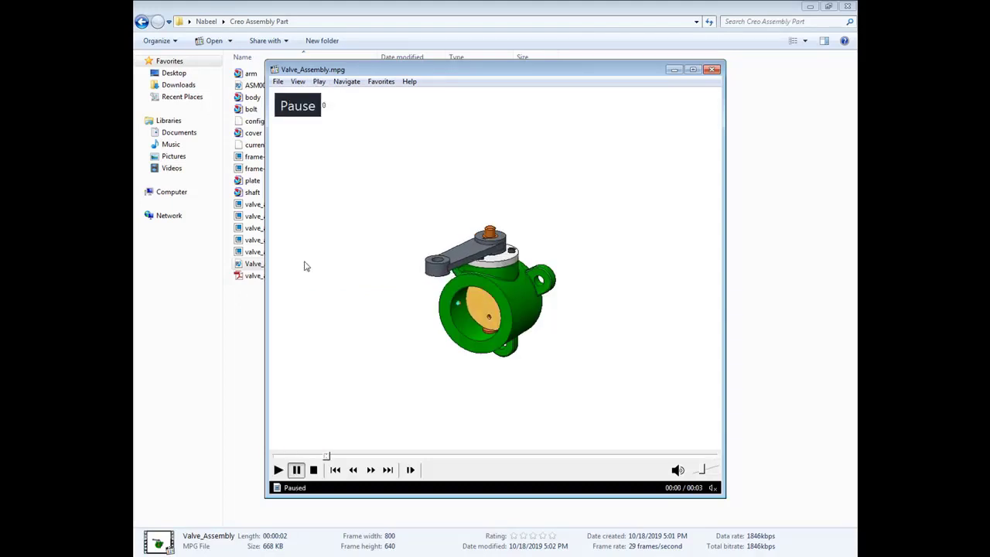
click(319, 82)
mouse_move(340, 261)
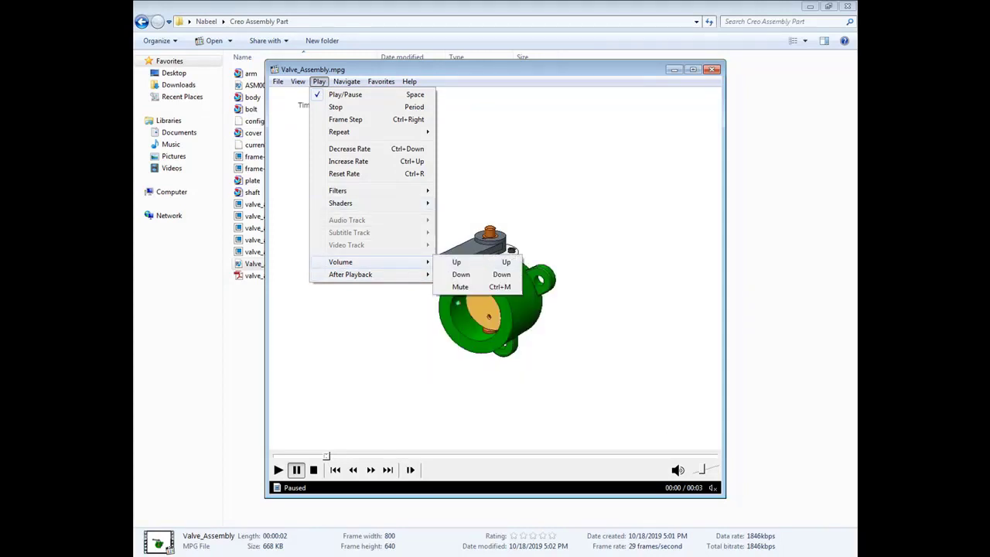
click(758, 554)
click(746, 523)
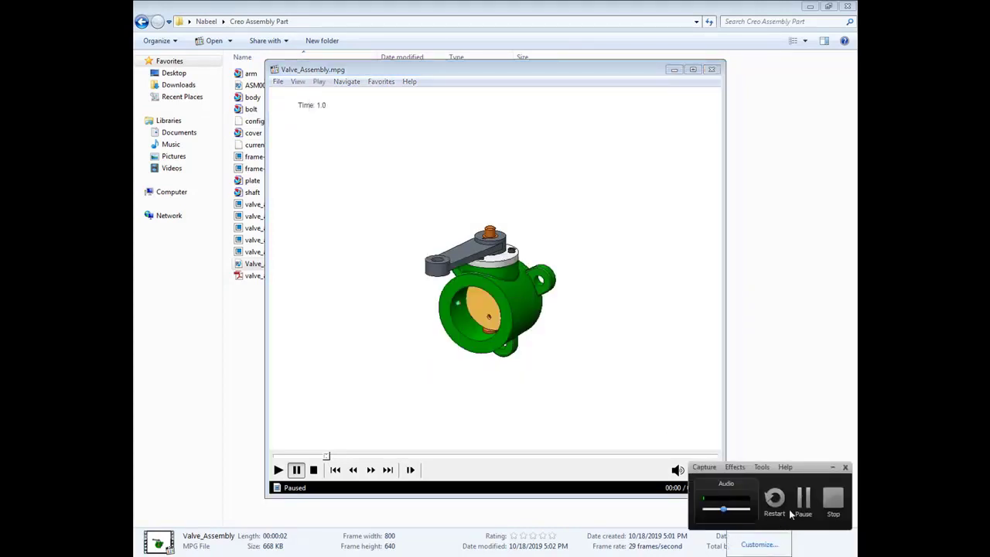
click(802, 505)
Set playback to Repeat Forever, watch it full screen, then pause the video.
click(318, 81)
mouse_move(339, 131)
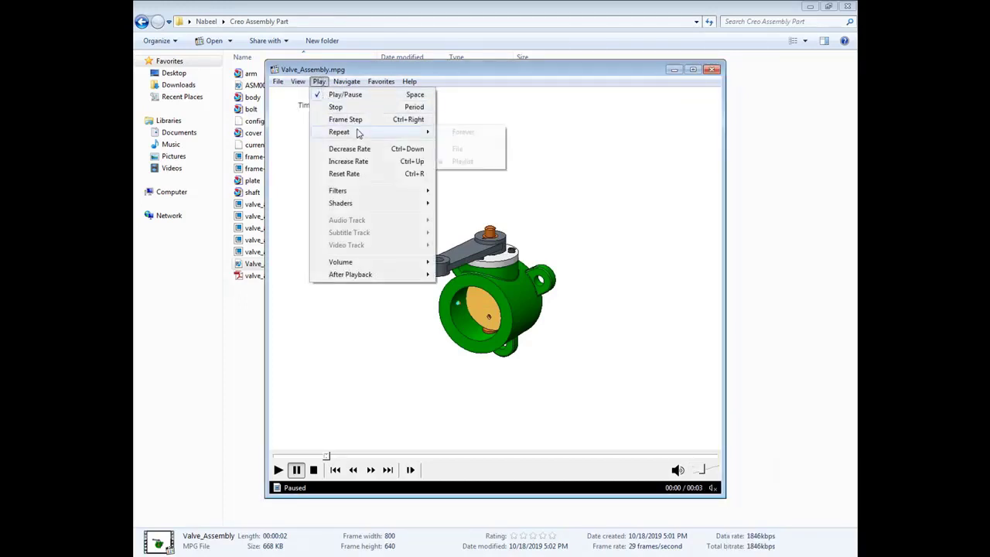
click(462, 132)
key(space)
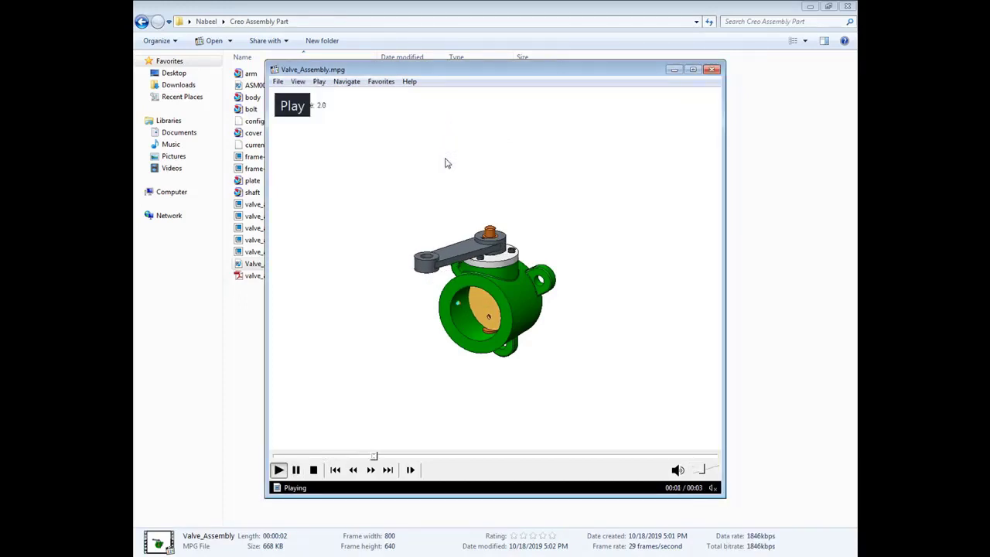
double_click(619, 201)
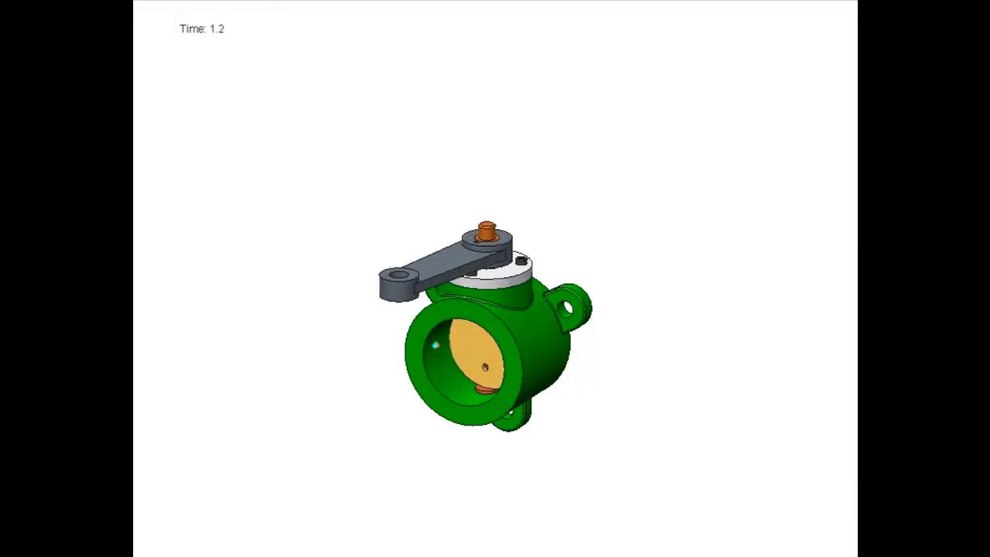
double_click(613, 202)
click(318, 82)
mouse_move(338, 132)
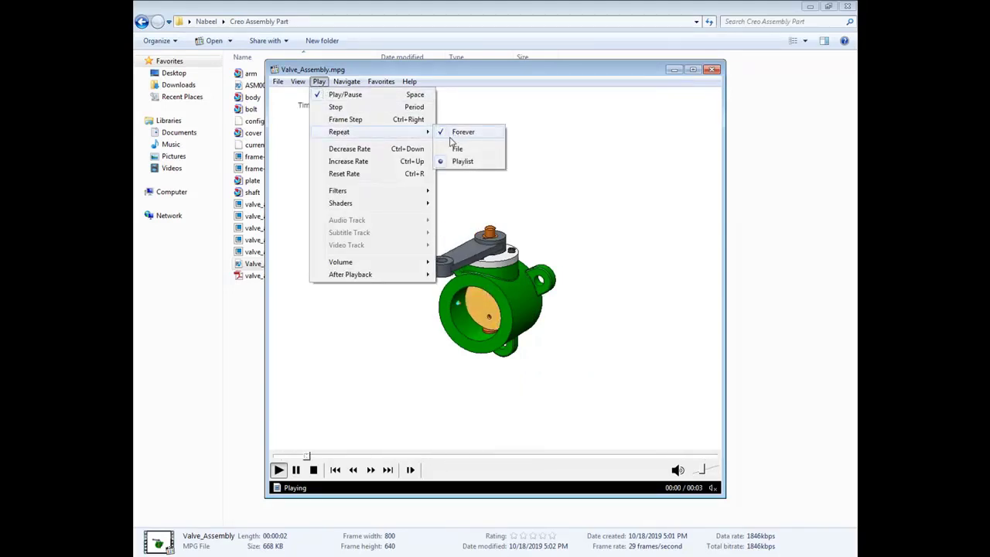
click(532, 330)
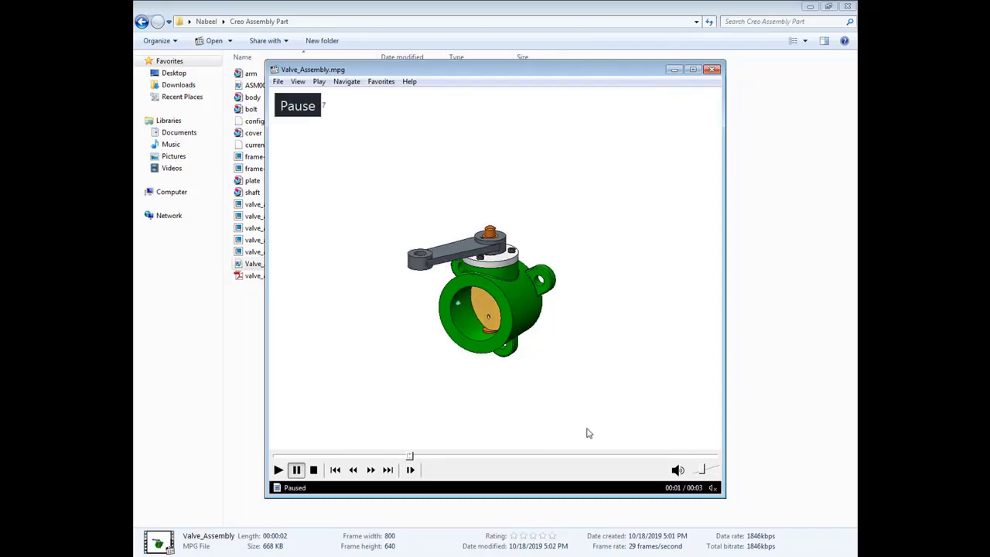
click(754, 553)
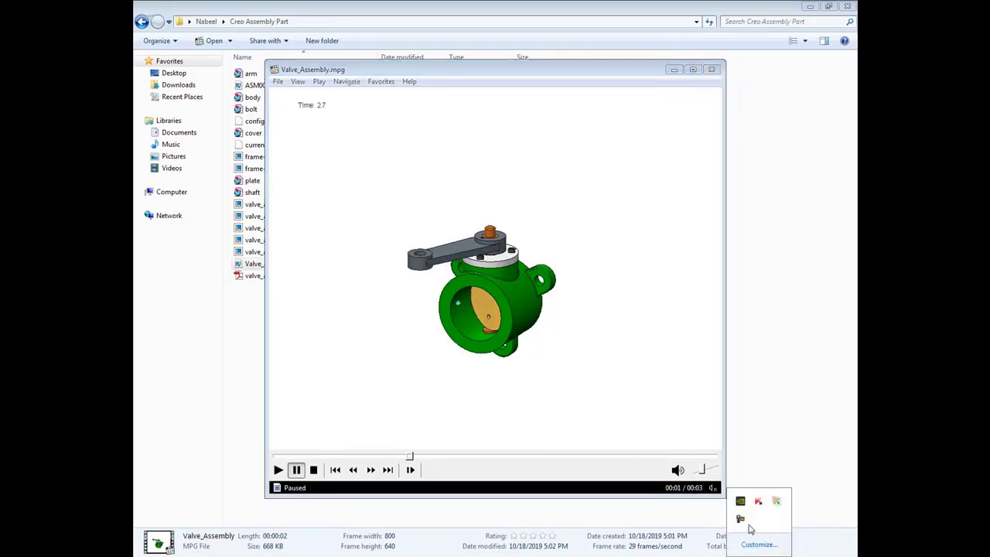